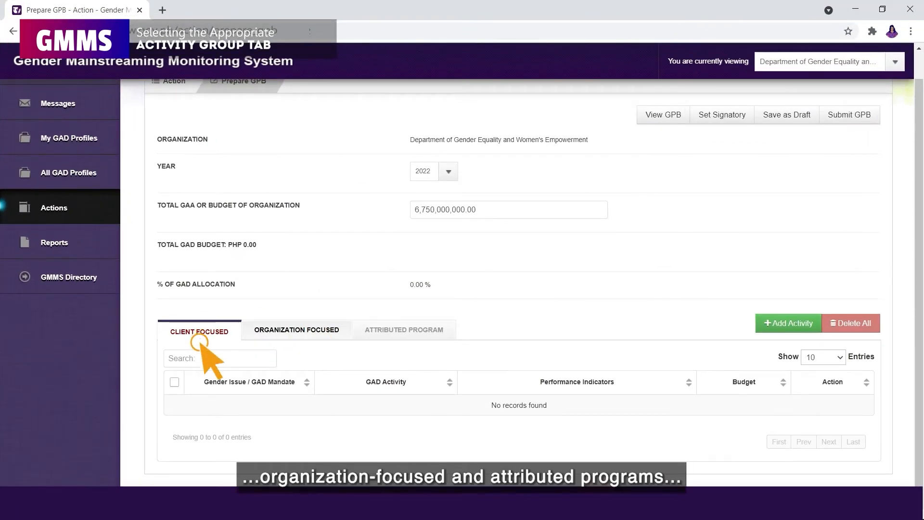
{"action": "left_click", "coordinate": [355, 276]}
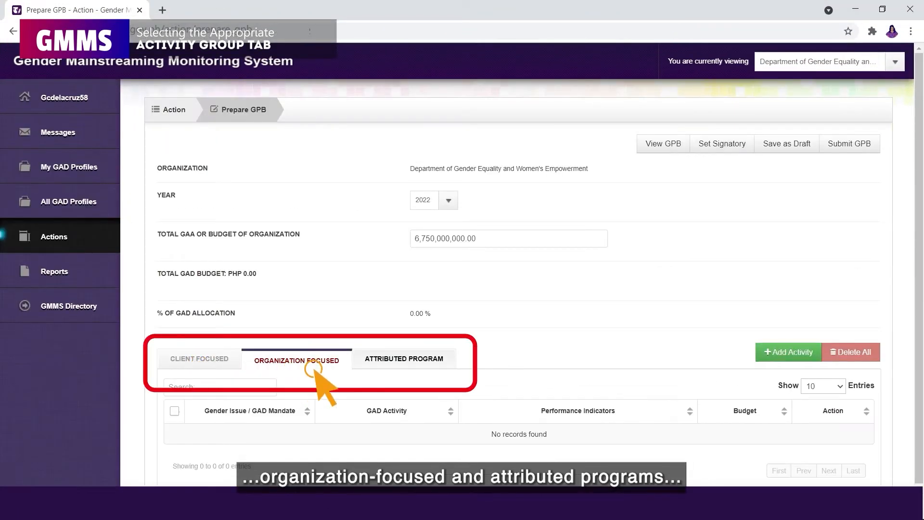
{"action": "left_click", "coordinate": [379, 369]}
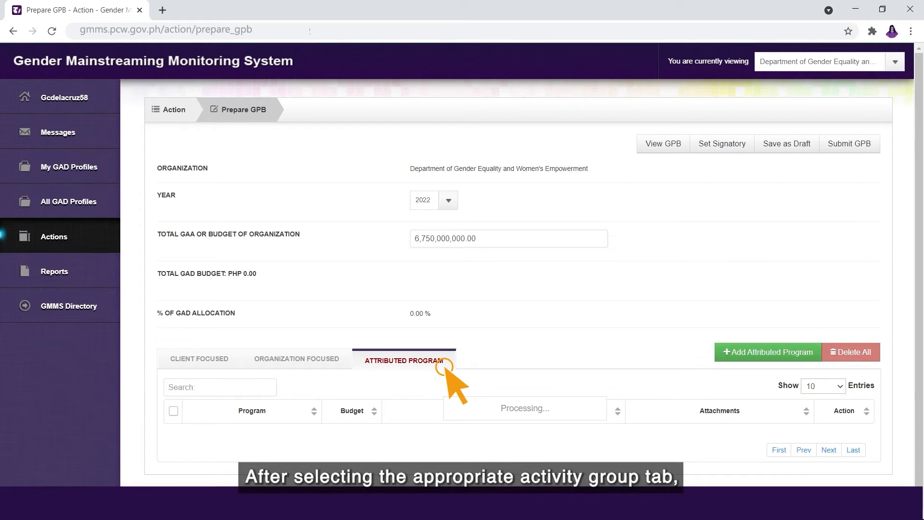
{"action": "left_click", "coordinate": [210, 366]}
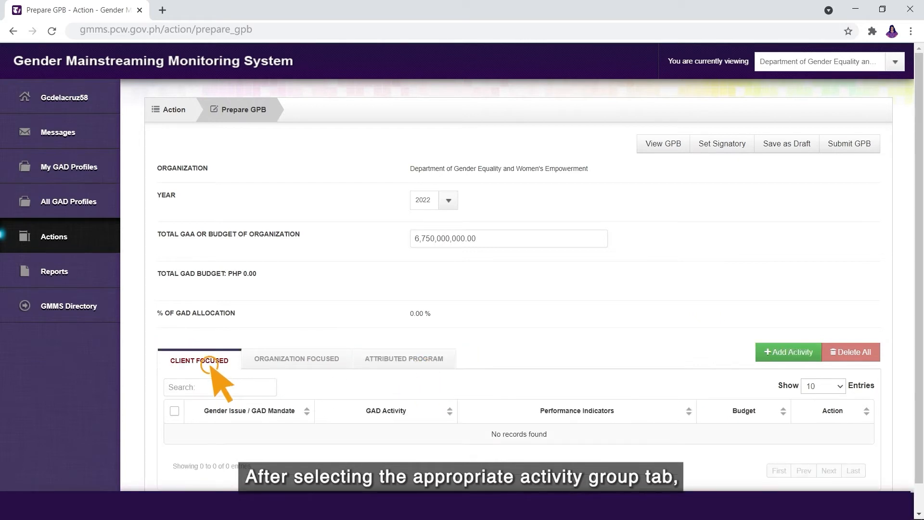
- Start a new Client Focused GAD activity and scroll down through its Add Activity form
{"action": "left_click", "coordinate": [814, 355]}
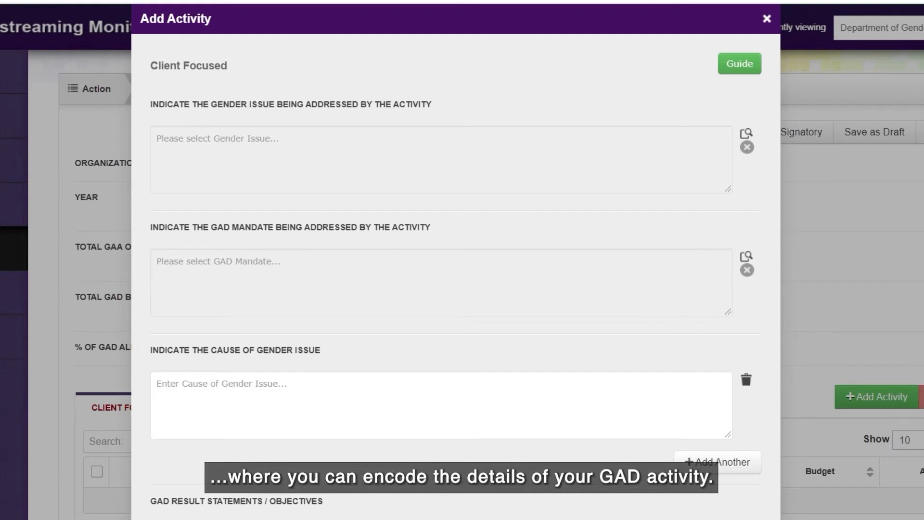
{"action": "scroll", "coordinate": [456, 260], "scroll_direction": "down", "scroll_amount": 7}
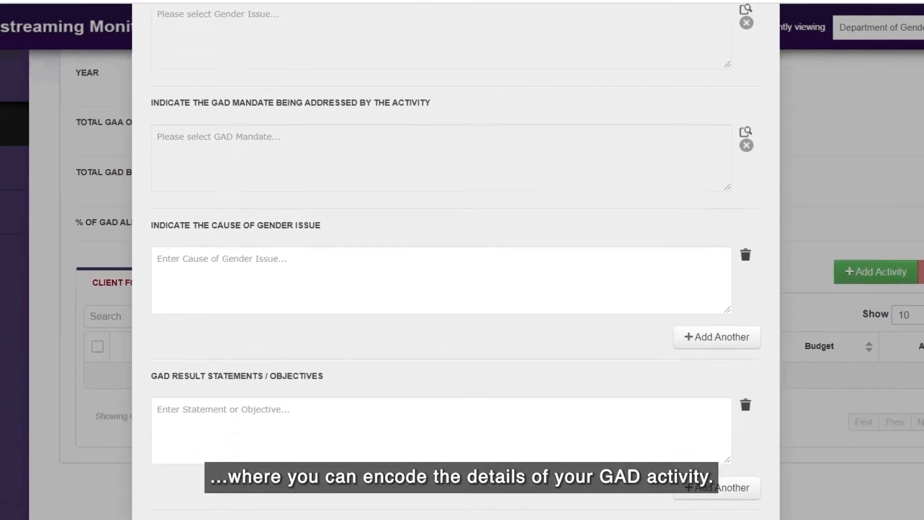
{"action": "scroll", "coordinate": [456, 260], "scroll_direction": "down", "scroll_amount": 2}
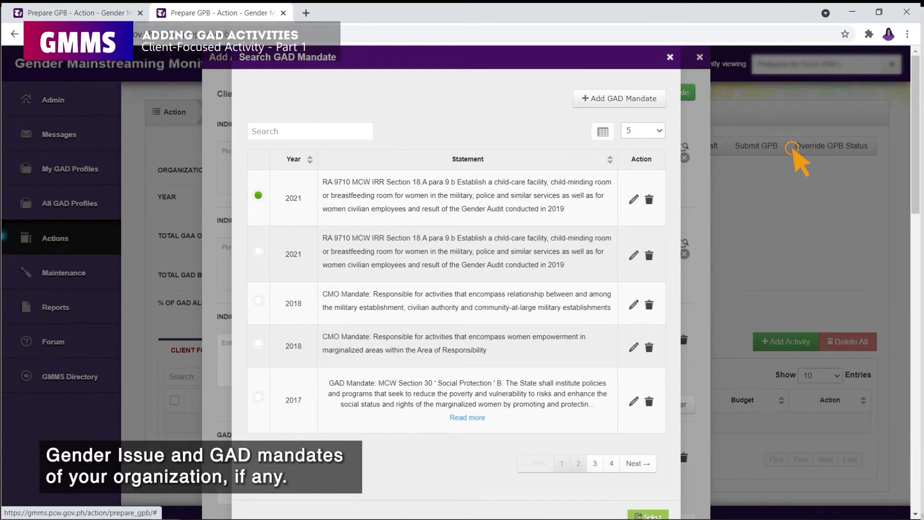
- Page to page 4 of the GAD mandates for the 2017 Magna Carta of Women IRR entry
{"action": "left_click", "coordinate": [638, 463]}
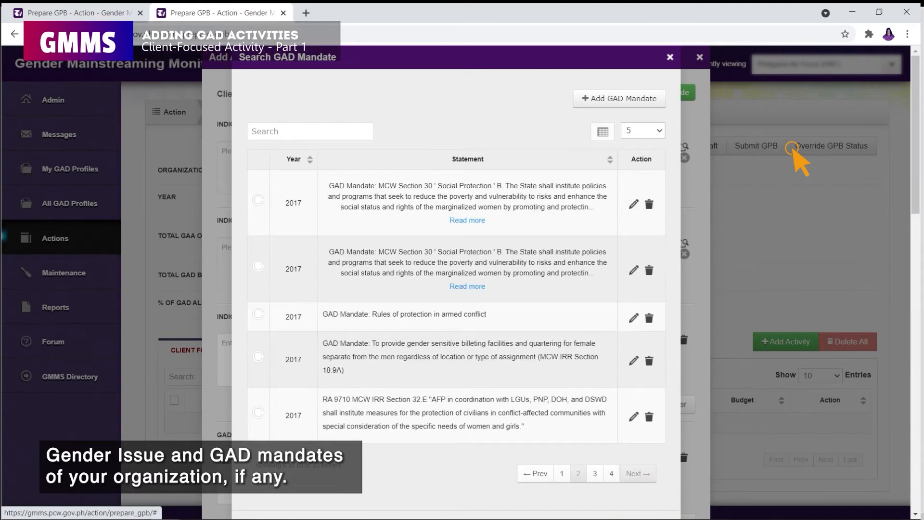
{"action": "left_click", "coordinate": [638, 474]}
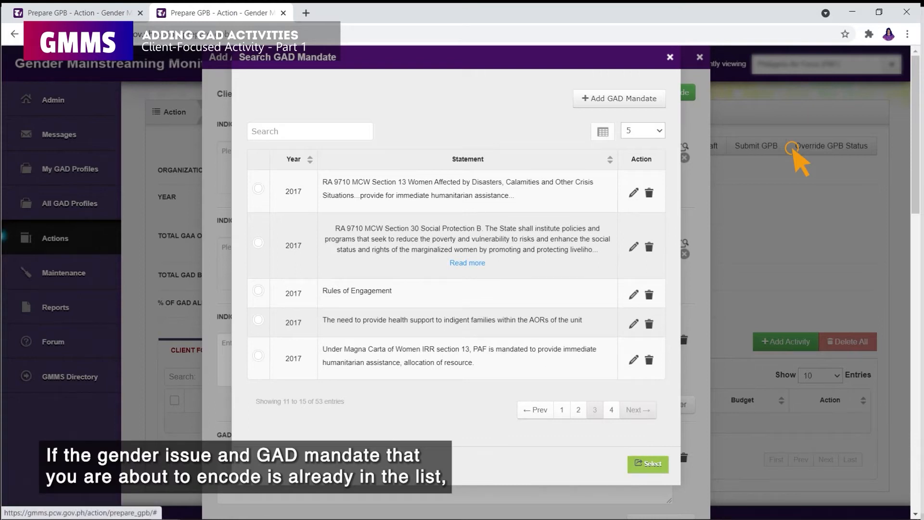
{"action": "left_click", "coordinate": [638, 410]}
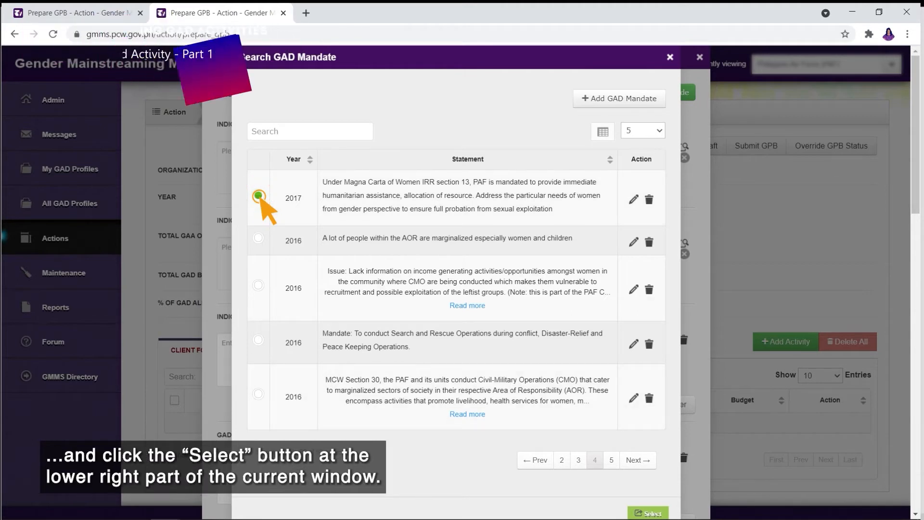
{"action": "scroll", "coordinate": [436, 313], "scroll_direction": "down", "scroll_amount": 1}
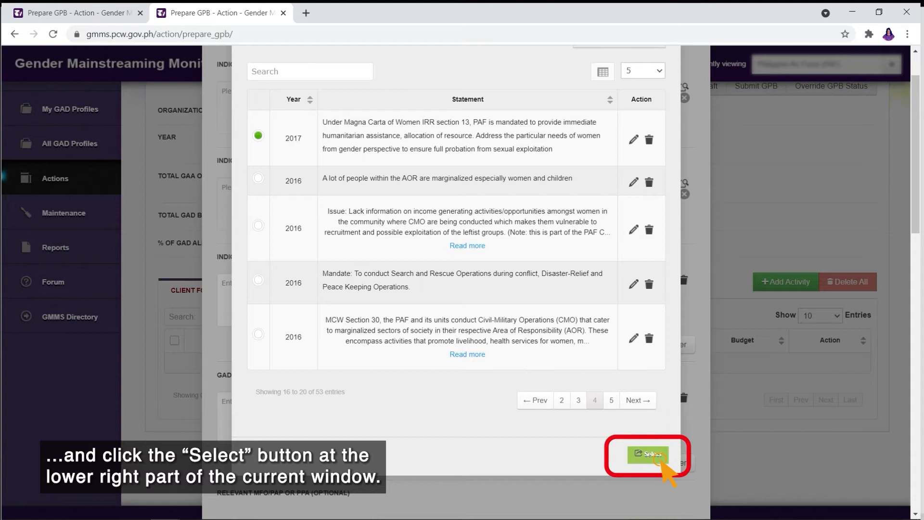
{"action": "scroll", "coordinate": [660, 461], "scroll_direction": "up", "scroll_amount": 1}
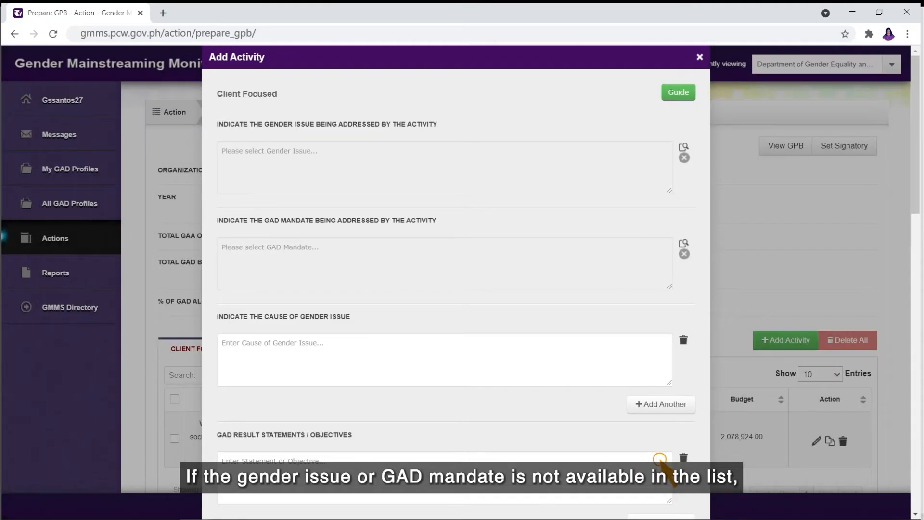
{"action": "left_click", "coordinate": [684, 243]}
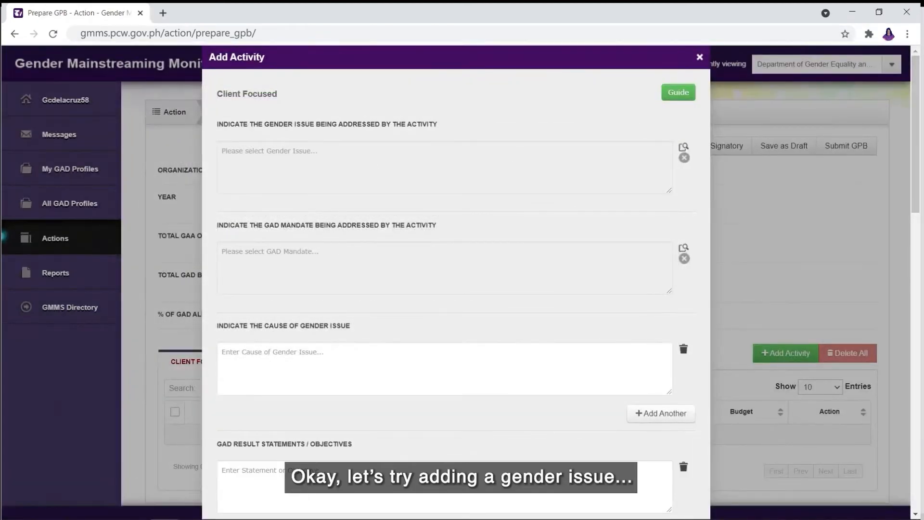
- Add and select the gender issue 'Women workers lack access to social protection services and welfare programs'
{"action": "left_click", "coordinate": [684, 147]}
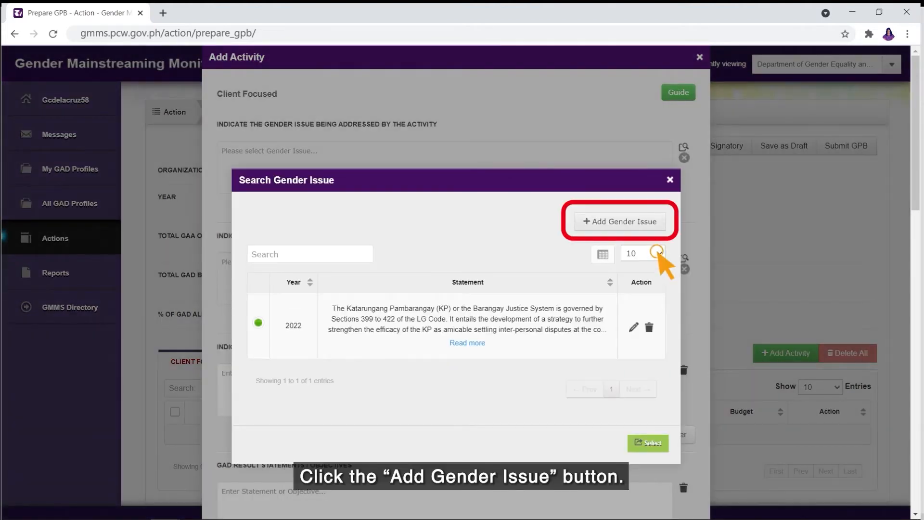
{"action": "left_click", "coordinate": [662, 221]}
{"action": "type", "text": "Women workers lack access to social protec"}
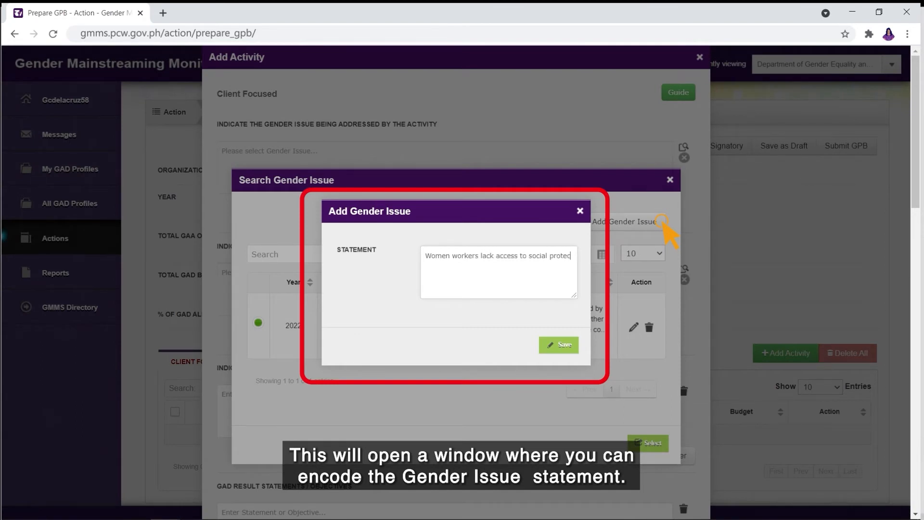
{"action": "type", "text": " services and welfare program"}
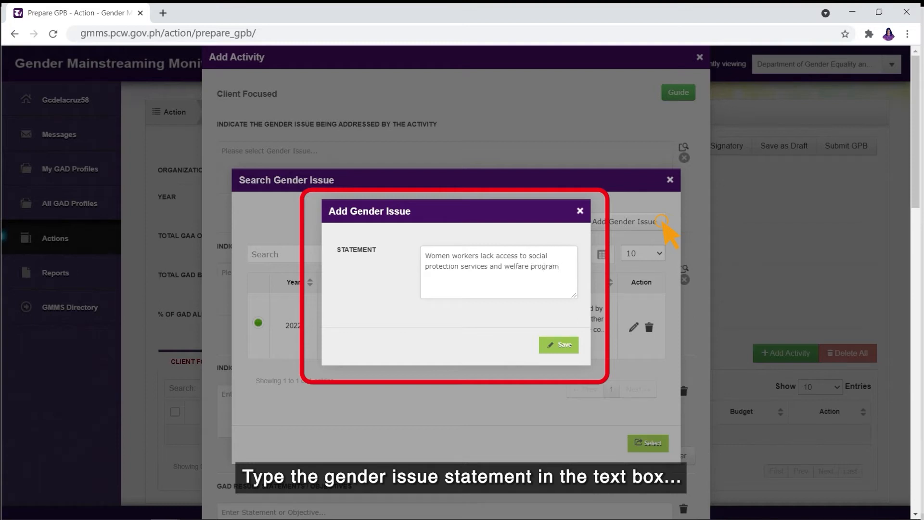
{"action": "left_click", "coordinate": [564, 344]}
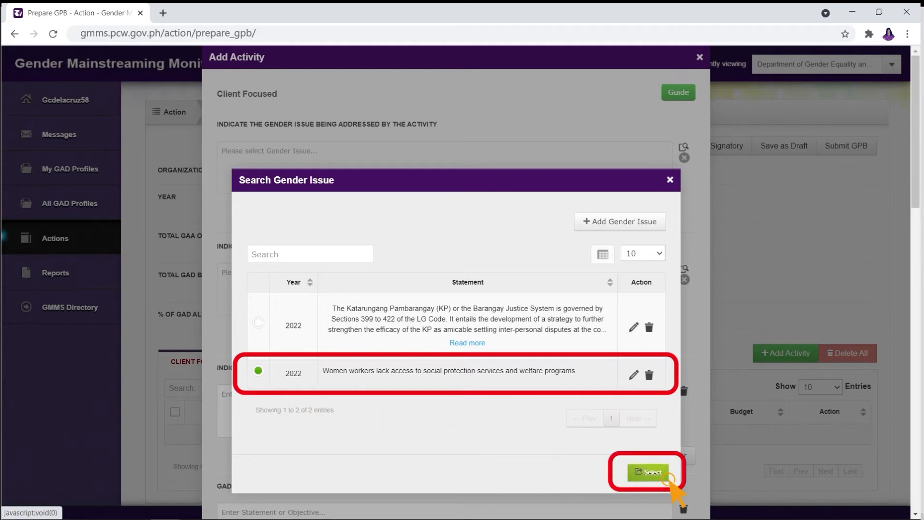
{"action": "left_click", "coordinate": [651, 472]}
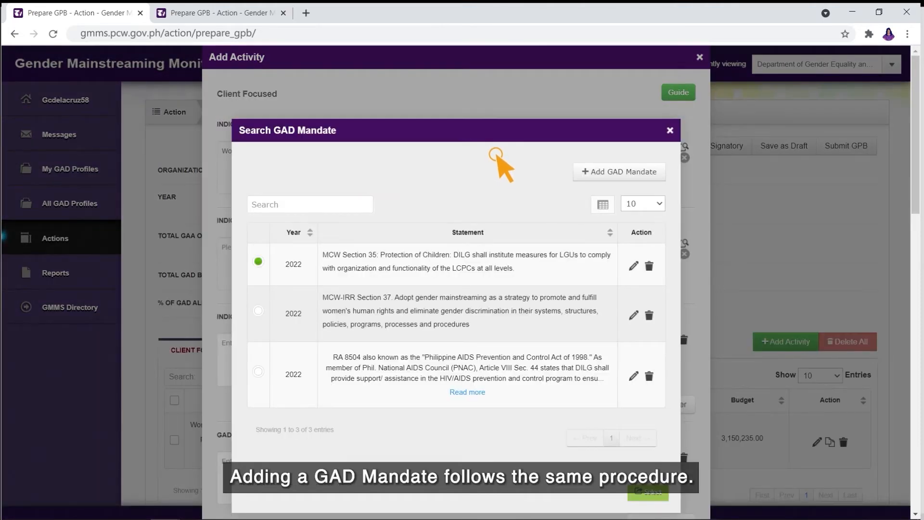
- Save a GAD mandate citing DILG MC 2017-114 and MCW Rule IV Section 12 D3 on VAW desks
{"action": "left_click", "coordinate": [643, 173]}
{"action": "type", "text": "DILG"}
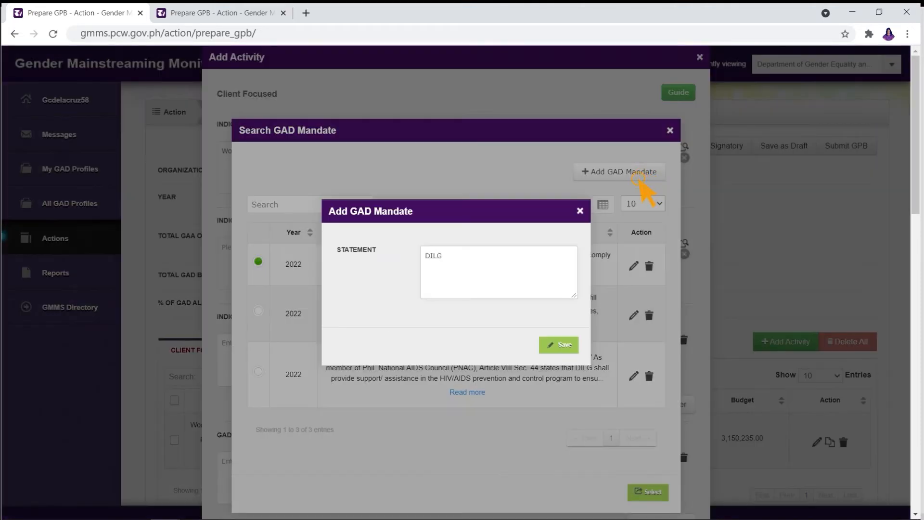
{"action": "type", "text": " MC 2017-114 and MCW Rule IV: Section 12"}
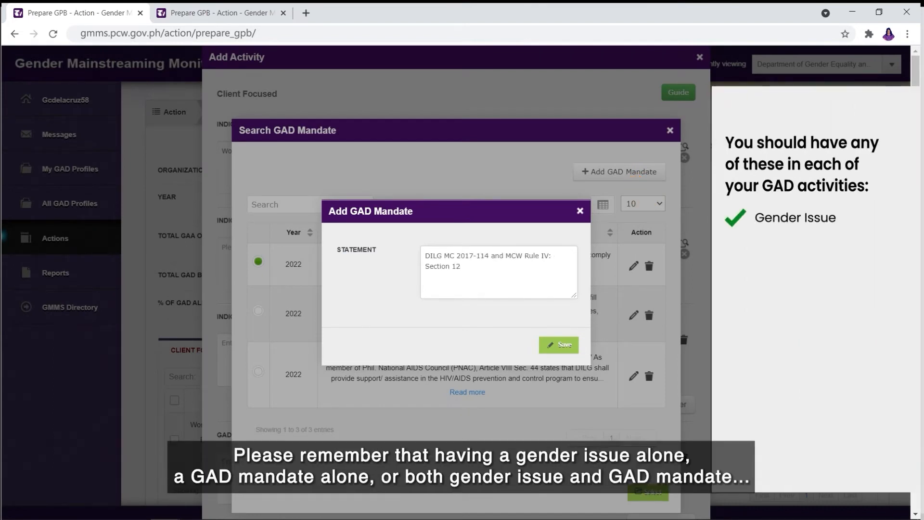
{"action": "type", "text": " D3: the mandate of the DILG to monitor the e"}
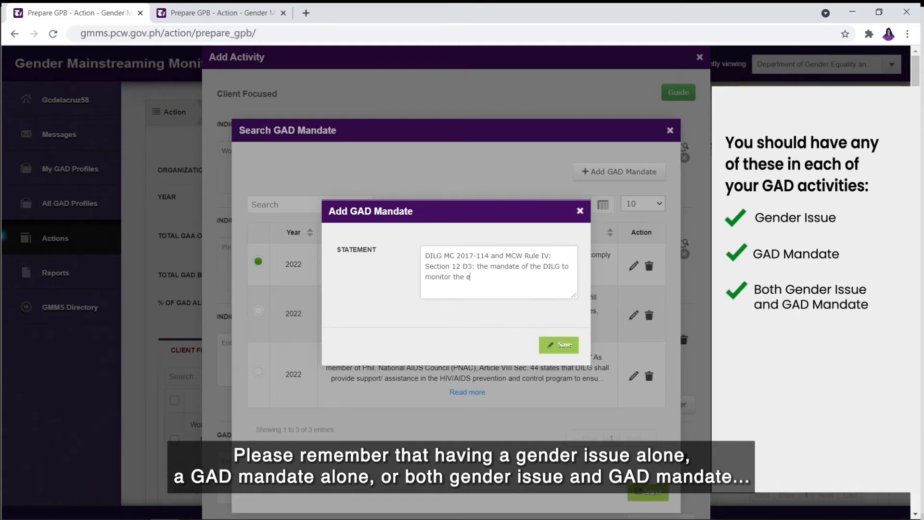
{"action": "type", "text": "and evaluate the functionality of VAW desks."}
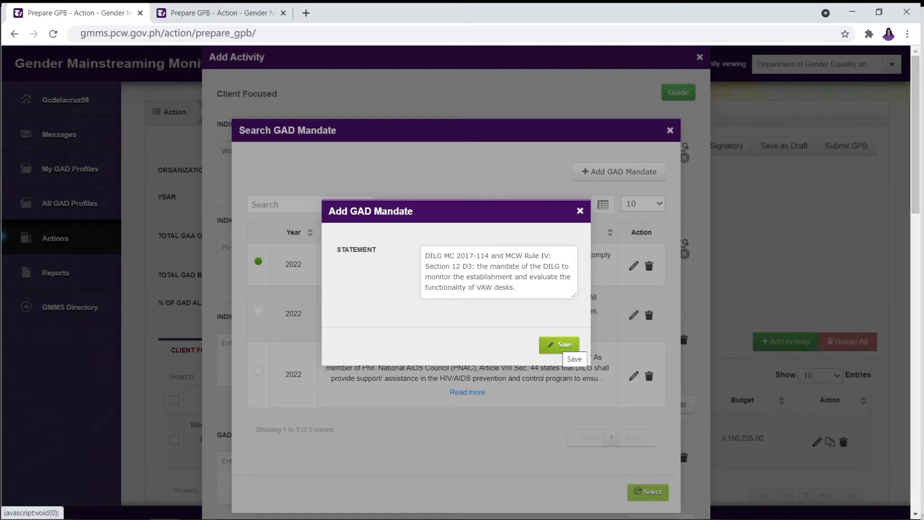
{"action": "left_click", "coordinate": [571, 346]}
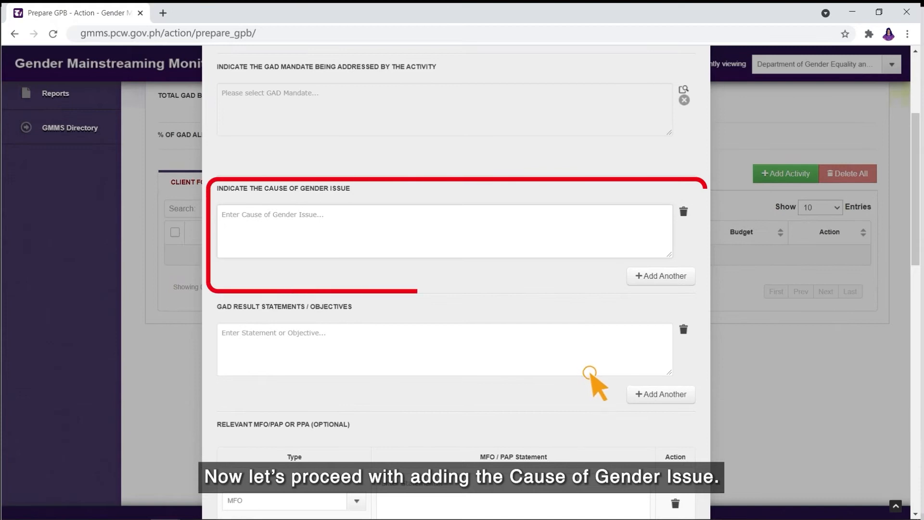
- Enter the cause that women workers are unaware of social protection services, removing the extra blank cause
{"action": "type", "text": "Women "}
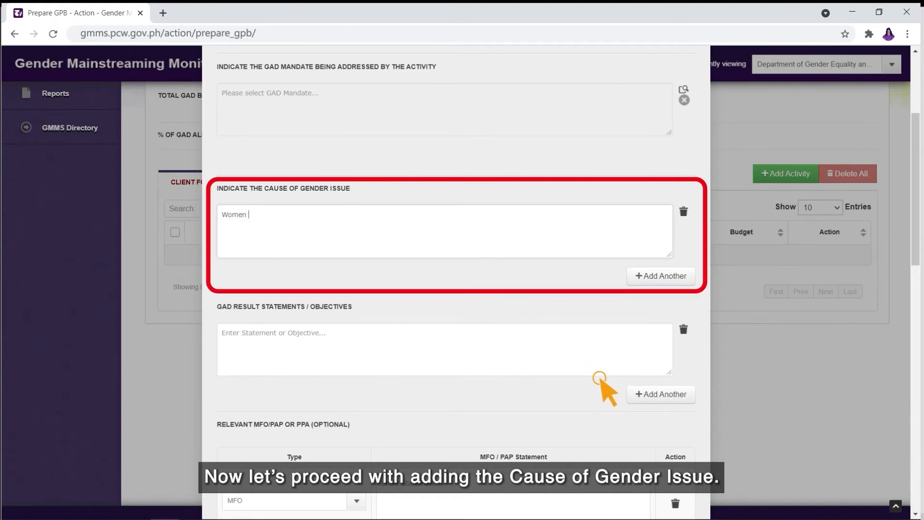
{"action": "type", "text": "workers are not aware of government"}
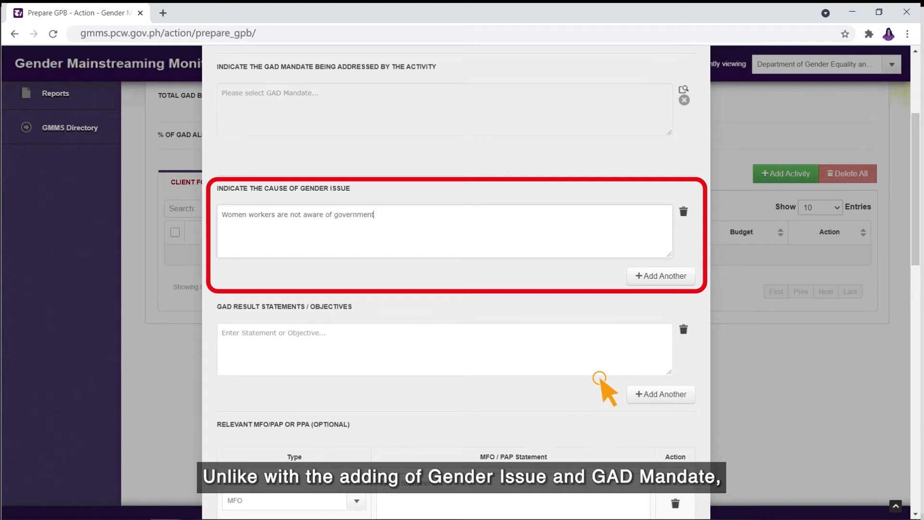
{"action": "type", "text": " services on social protectio"}
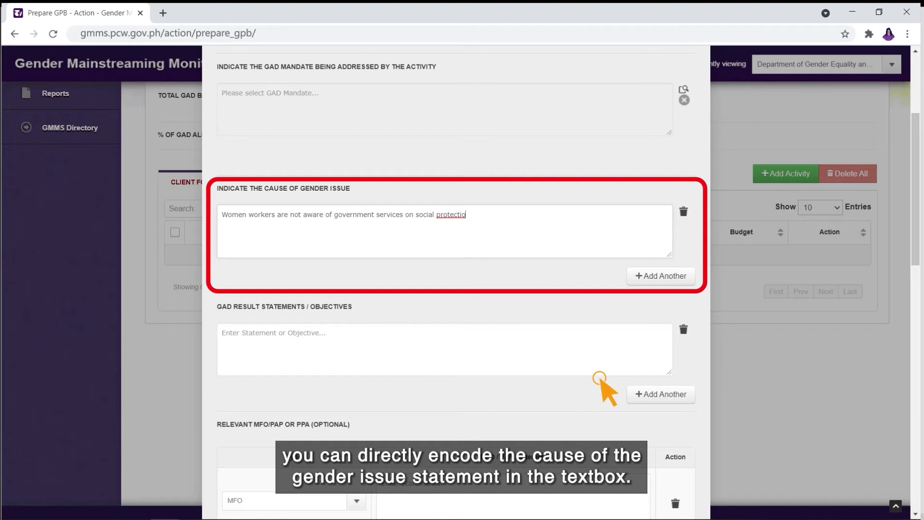
{"action": "type", "text": "n, services and welfare pro"}
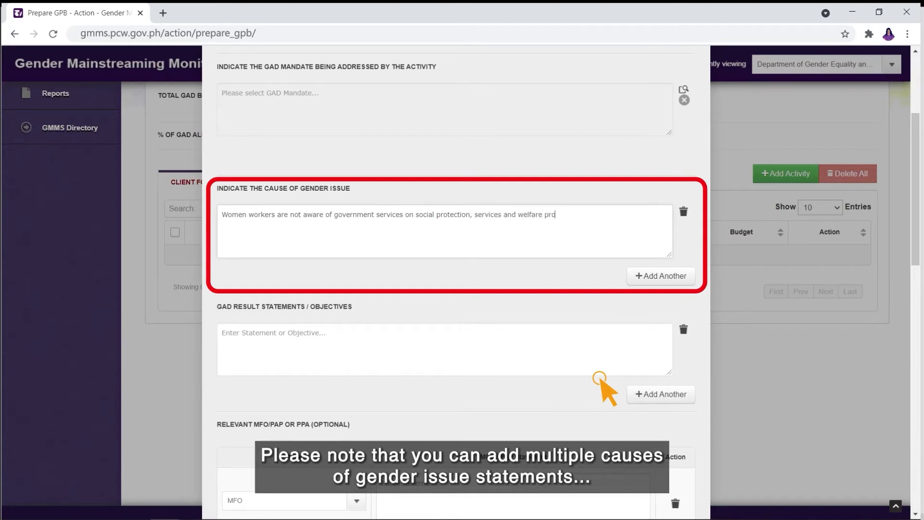
{"action": "type", "text": "grams"}
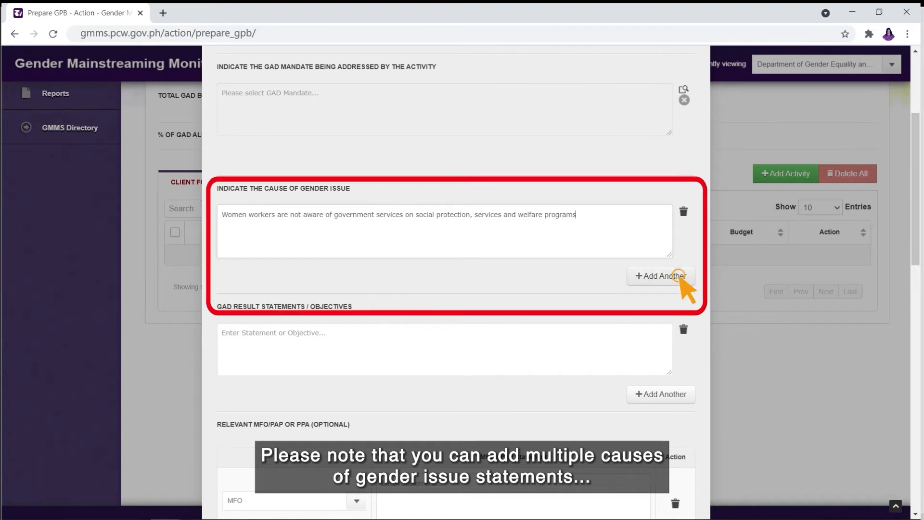
{"action": "left_click", "coordinate": [679, 277]}
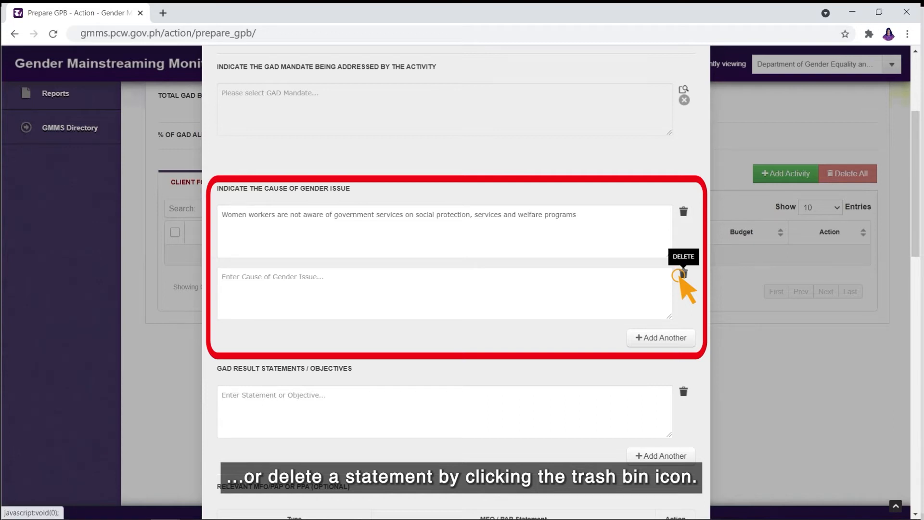
{"action": "left_click", "coordinate": [680, 275]}
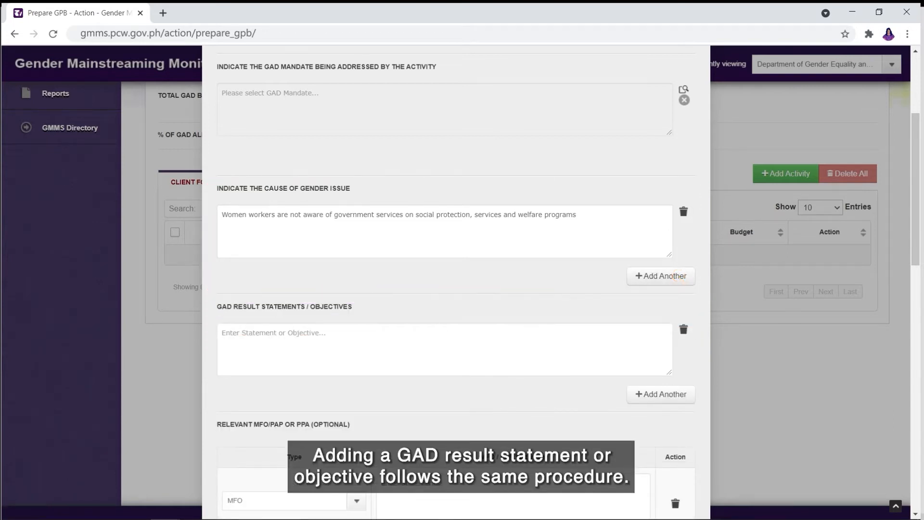
- Enter result statements on increased awareness and increased access of women workers, discarding the 'equal training' one
{"action": "scroll", "coordinate": [689, 284], "scroll_direction": "down", "scroll_amount": 1}
{"action": "scroll", "coordinate": [457, 282], "scroll_direction": "down", "scroll_amount": 1}
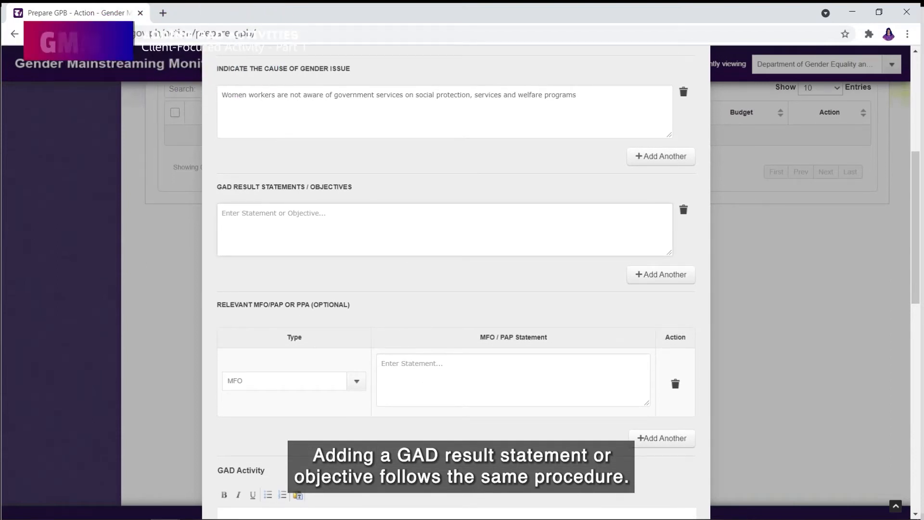
{"action": "type", "text": "Increased awareness of women workers on"}
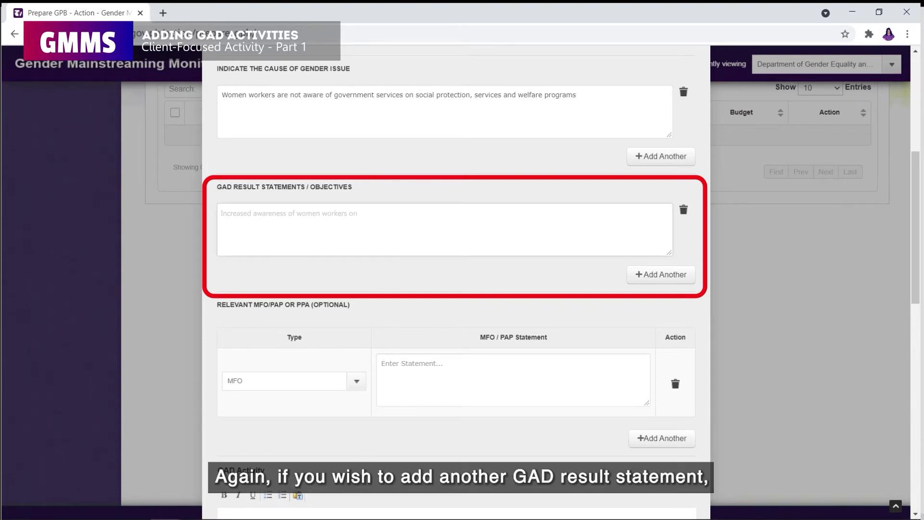
{"action": "type", "text": " government services on social protection services and welfare programs"}
{"action": "left_click", "coordinate": [692, 274]}
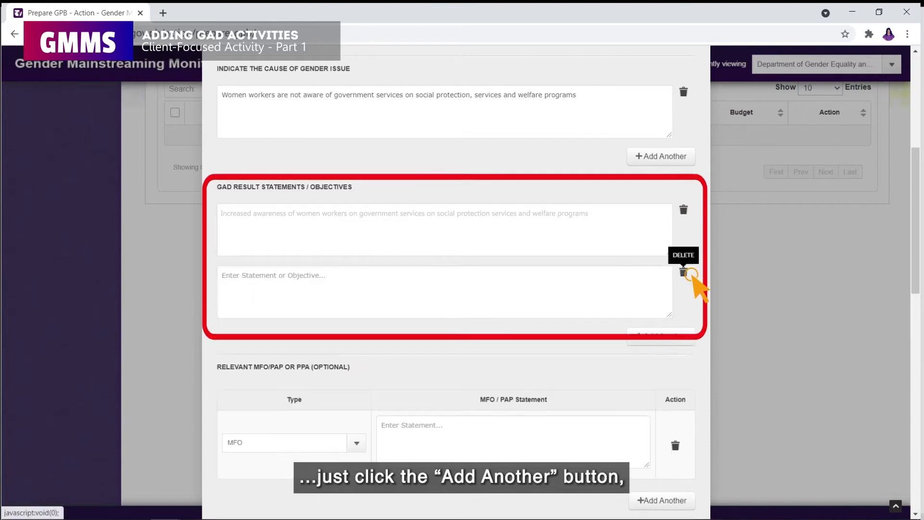
{"action": "type", "text": "Increased access of women workers to social protection services and welfares programs in various sectors"}
{"action": "left_click", "coordinate": [692, 336]}
{"action": "type", "text": "Availability of equal training opportunities"}
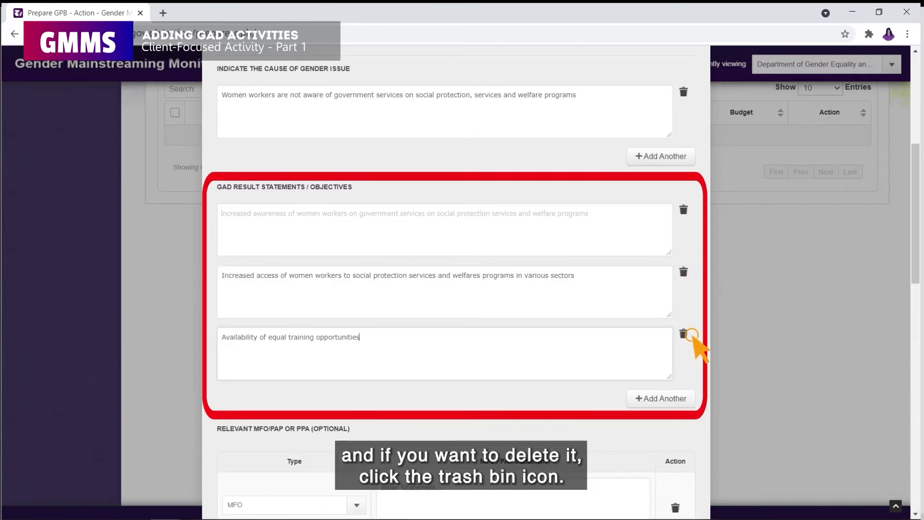
{"action": "left_click", "coordinate": [684, 333]}
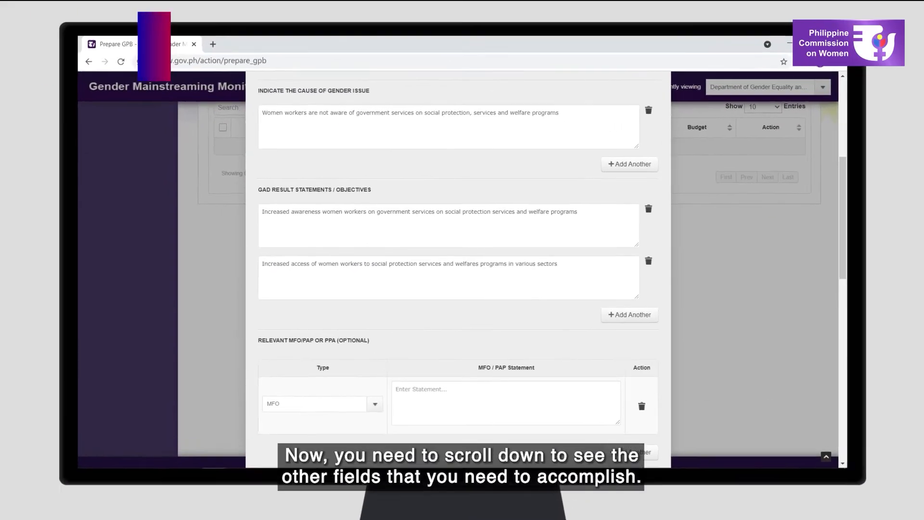
- Enter MFO 'Social protection and welfare services' and remove the temporary 'HRD serv' PAP row
{"action": "scroll", "coordinate": [458, 241], "scroll_direction": "down", "scroll_amount": 5}
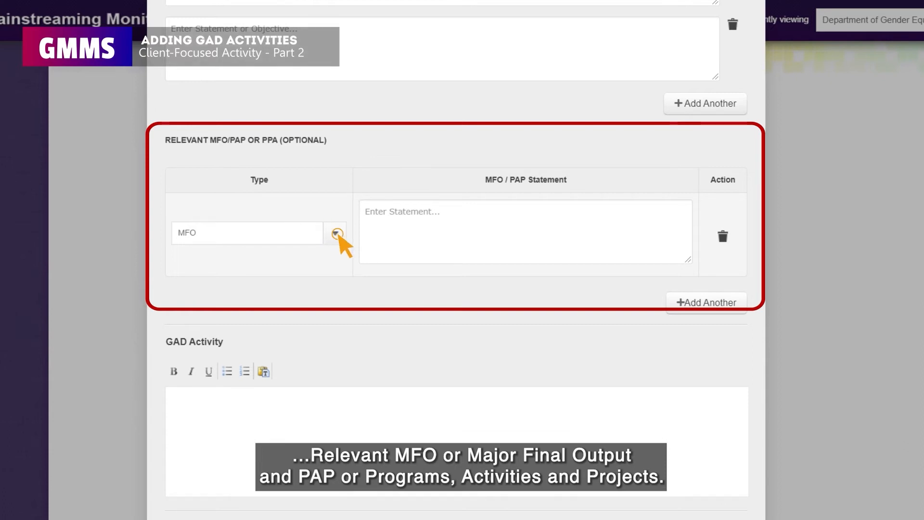
{"action": "left_click", "coordinate": [337, 234]}
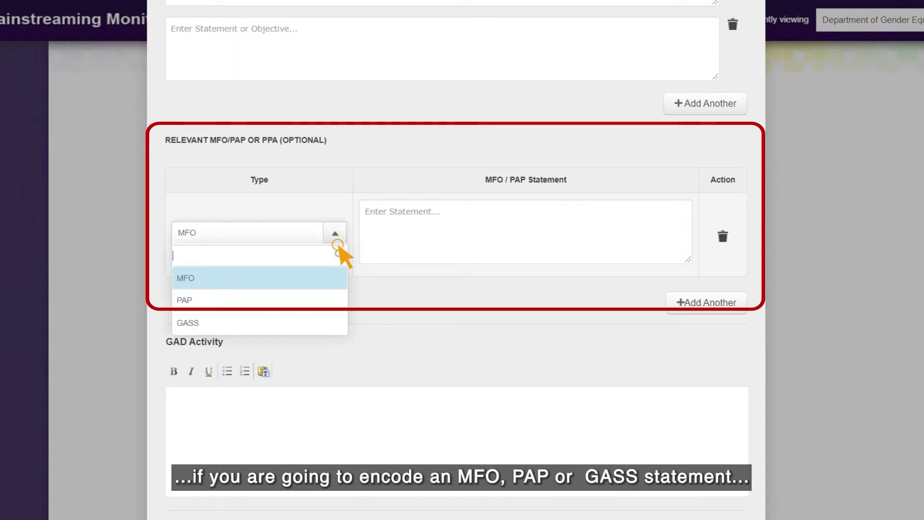
{"action": "left_click", "coordinate": [341, 276]}
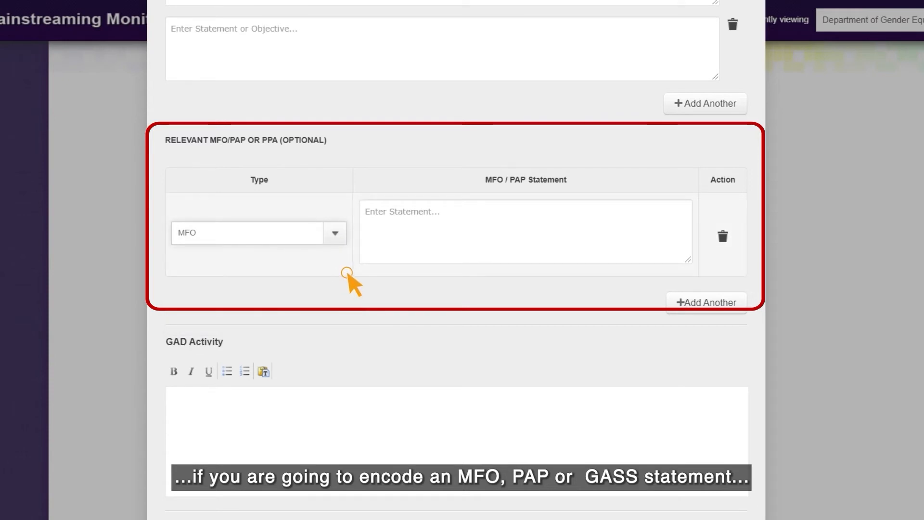
{"action": "left_click", "coordinate": [360, 263]}
{"action": "type", "text": "Social protection and welfare services"}
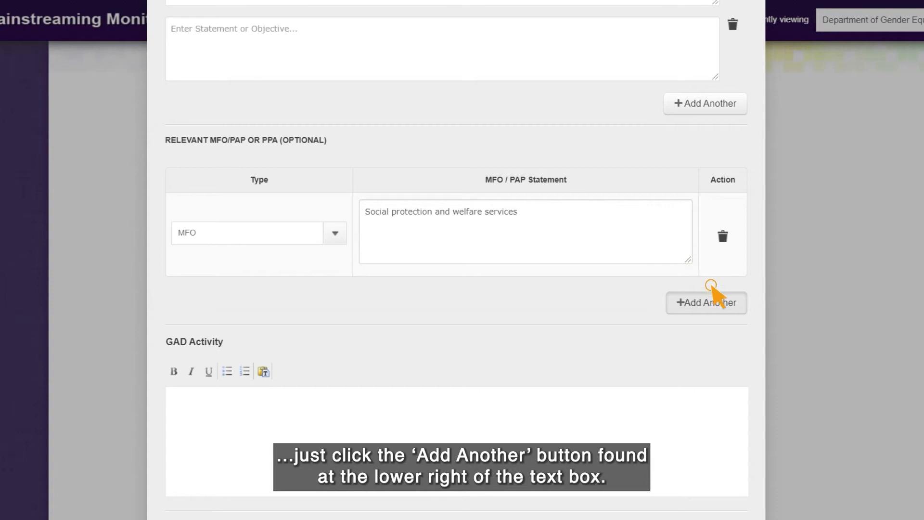
{"action": "left_click", "coordinate": [710, 302]}
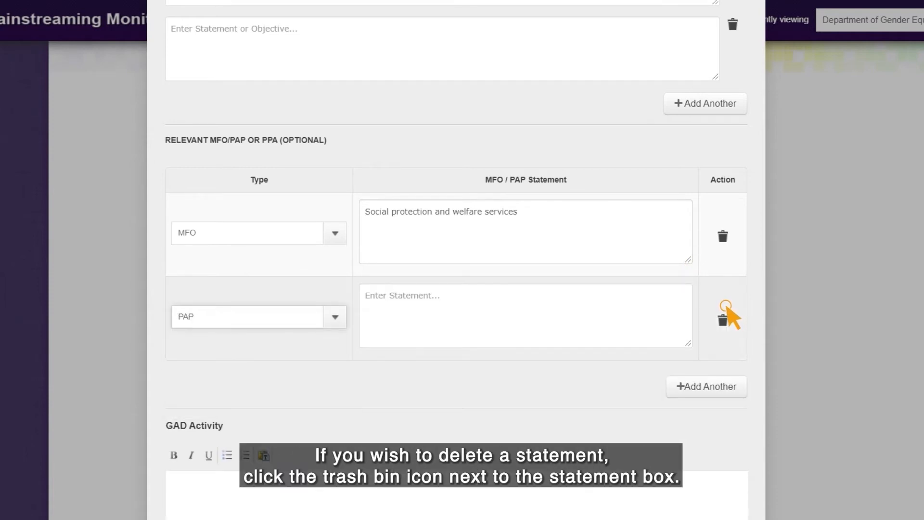
{"action": "key", "text": "Tab"}
{"action": "type", "text": "HRD serv"}
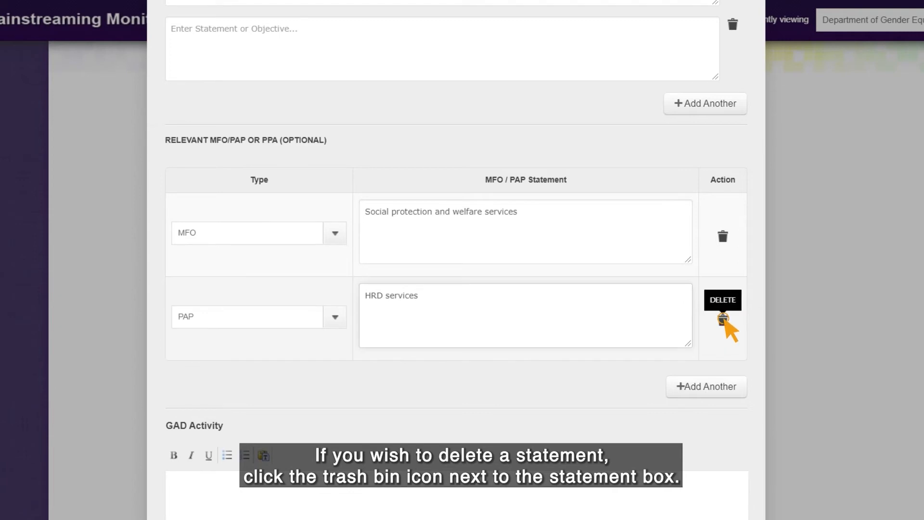
{"action": "left_click", "coordinate": [723, 319]}
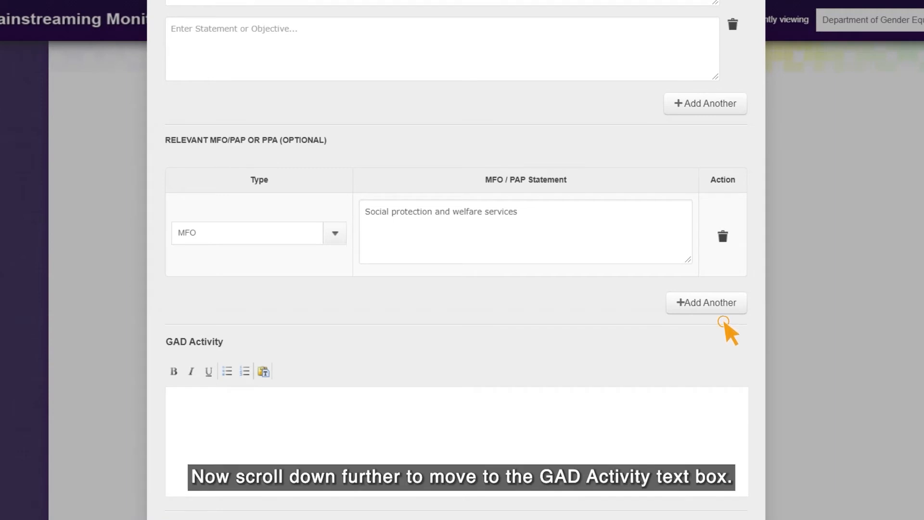
- Type 'Purposive information dissemination on government services on social protection services and welfare programs' as the GAD Activity
{"action": "scroll", "coordinate": [580, 207], "scroll_direction": "down", "scroll_amount": 4}
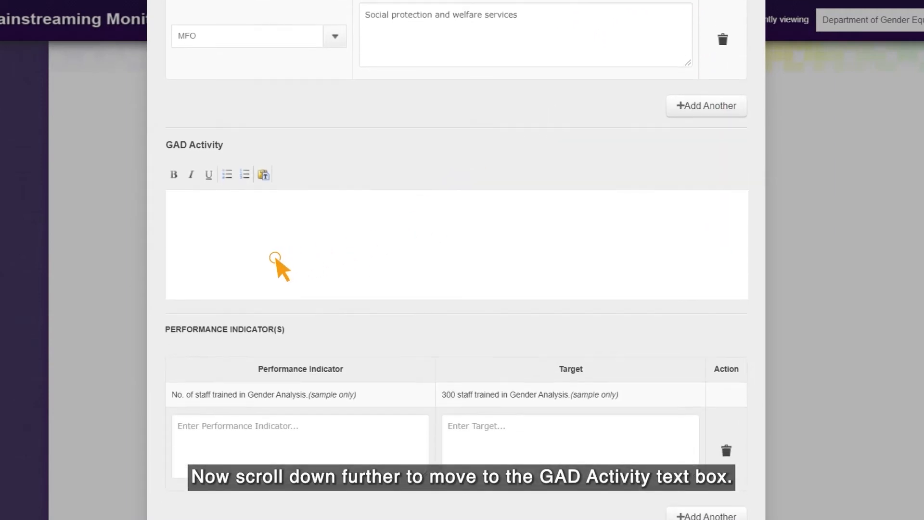
{"action": "left_click", "coordinate": [268, 259]}
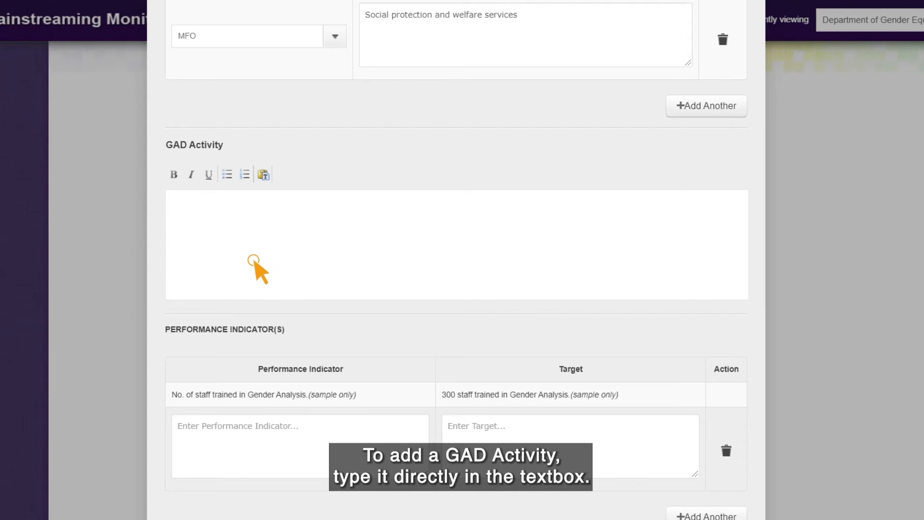
{"action": "type", "text": "P"}
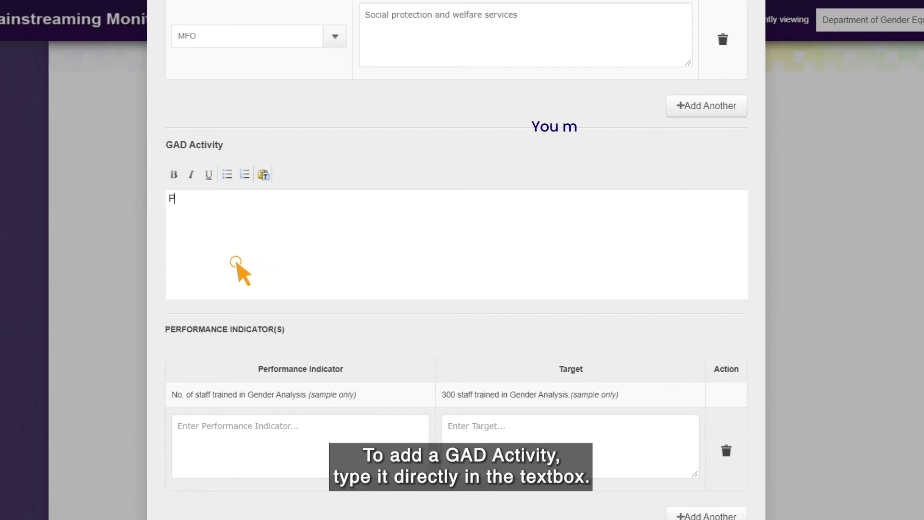
{"action": "type", "text": "urposive"}
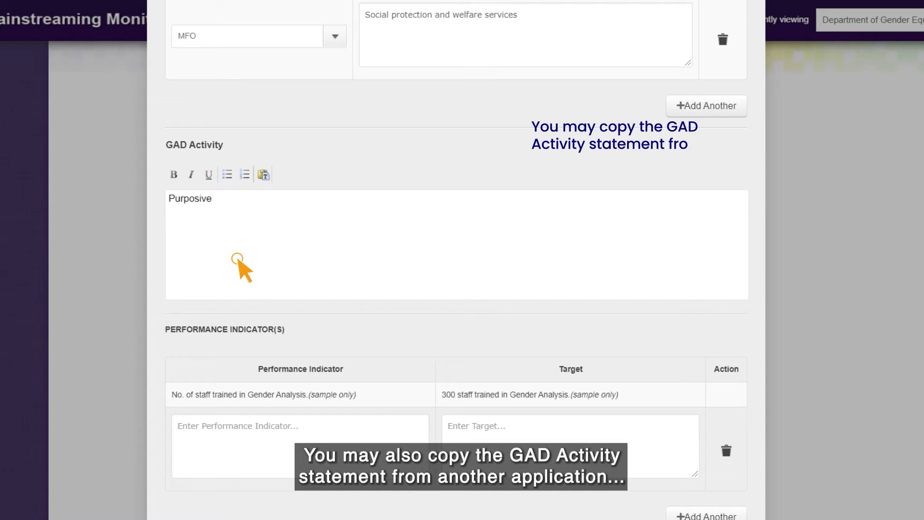
{"action": "type", "text": " informat"}
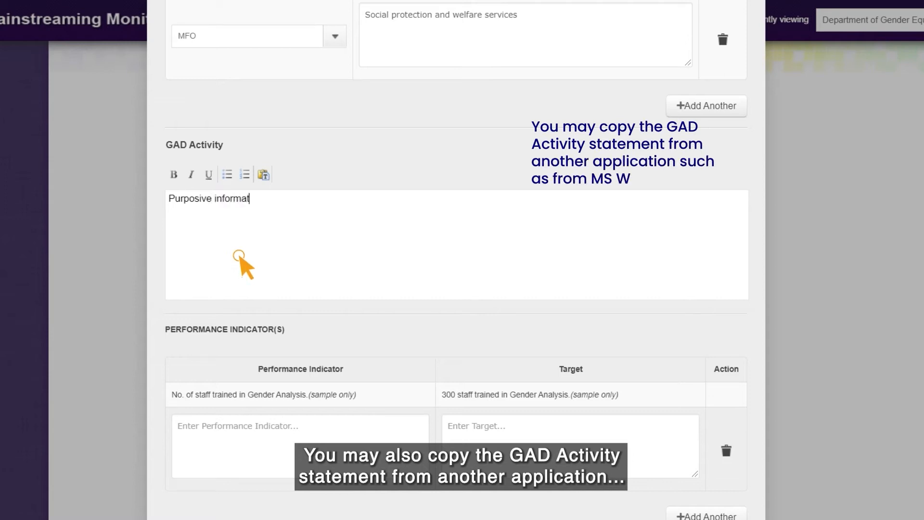
{"action": "type", "text": "ion"}
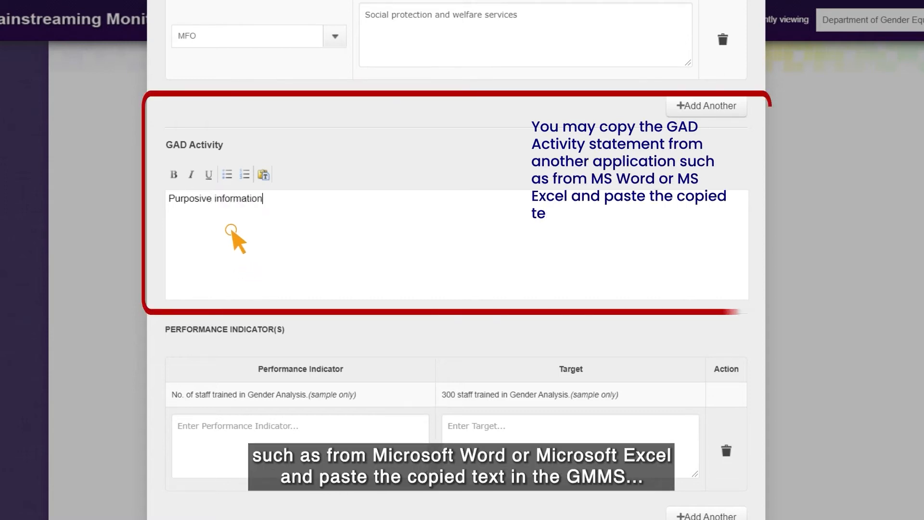
{"action": "type", "text": " disse"}
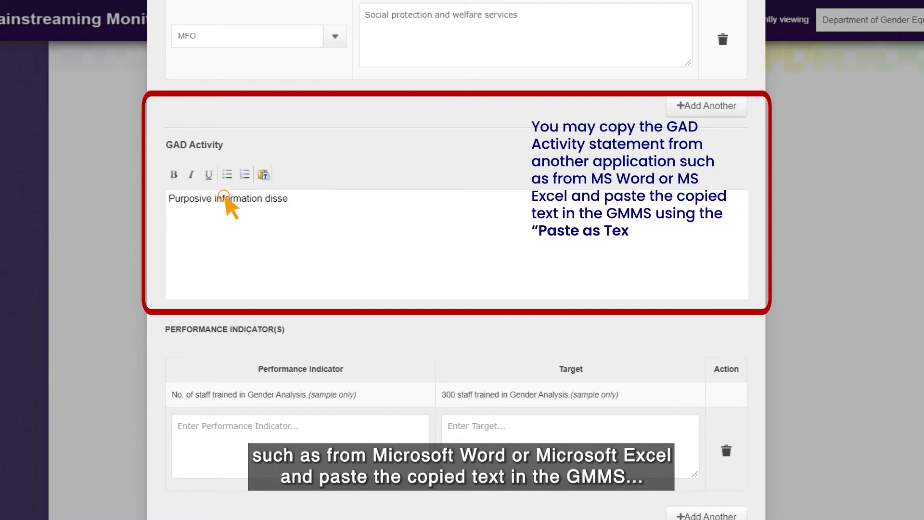
{"action": "type", "text": "mination on g"}
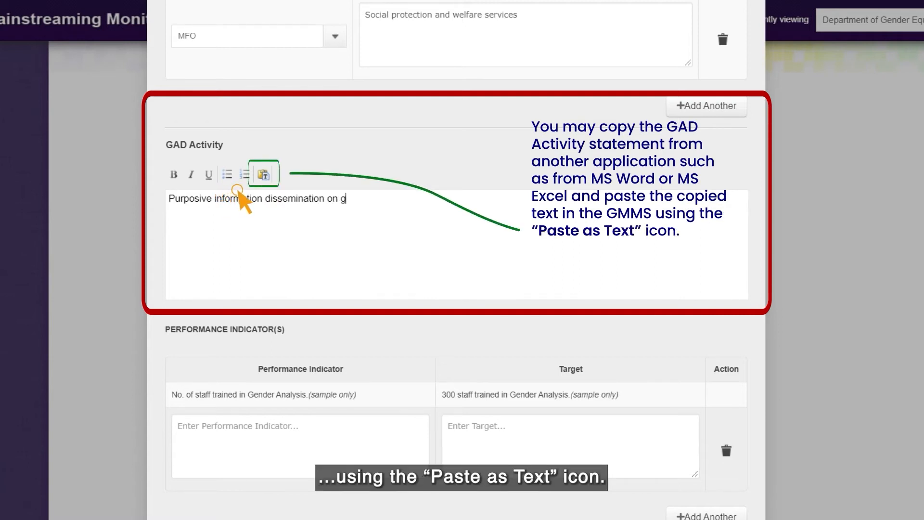
{"action": "type", "text": "overnmen"}
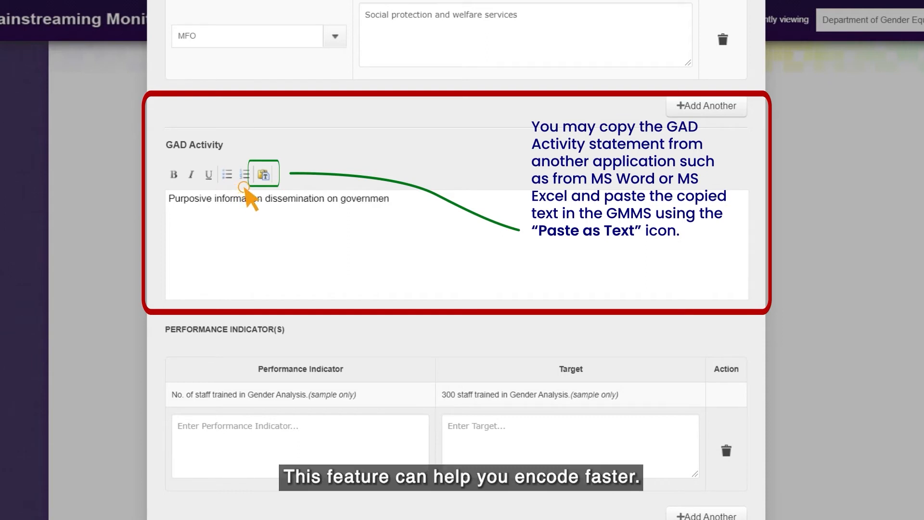
{"action": "type", "text": "t servi"}
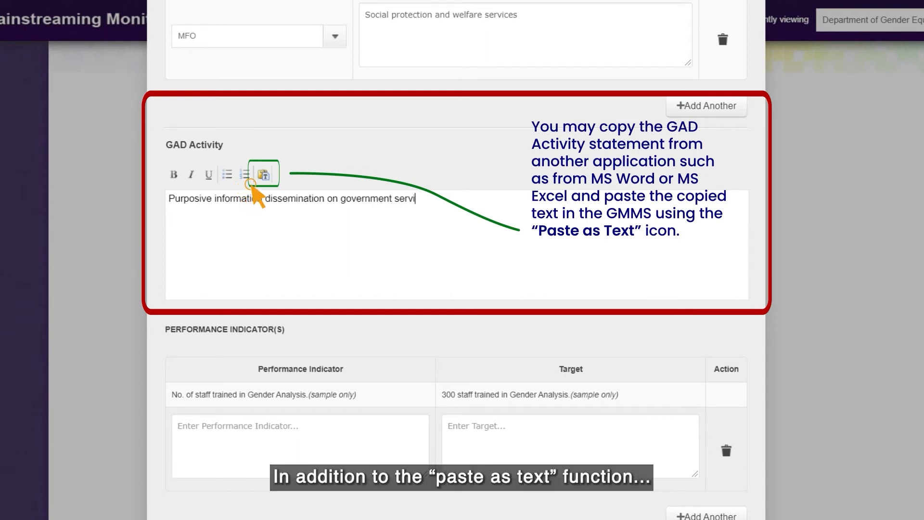
{"action": "type", "text": "ces on social prote"}
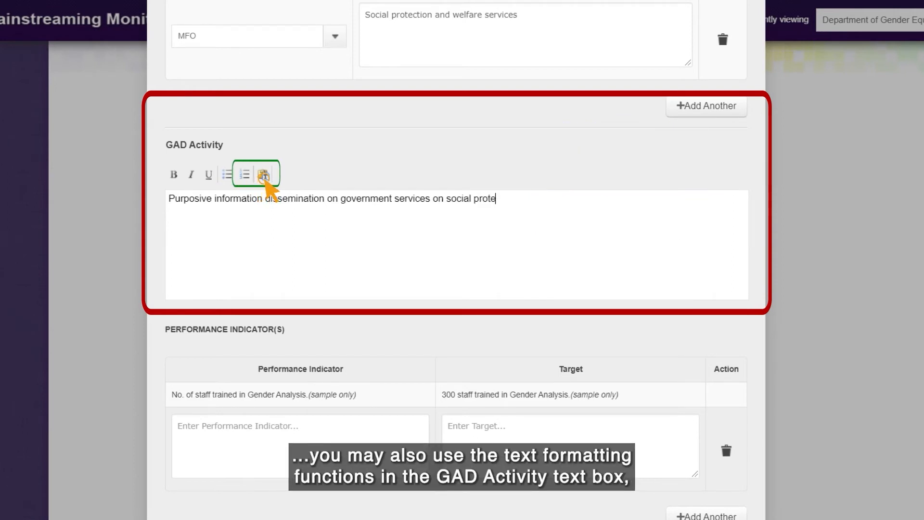
{"action": "type", "text": "ctio"}
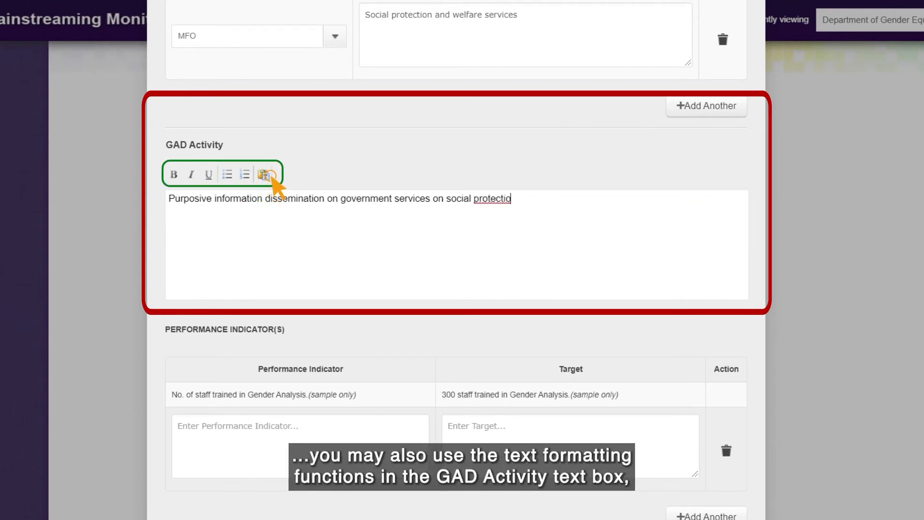
{"action": "type", "text": "n service"}
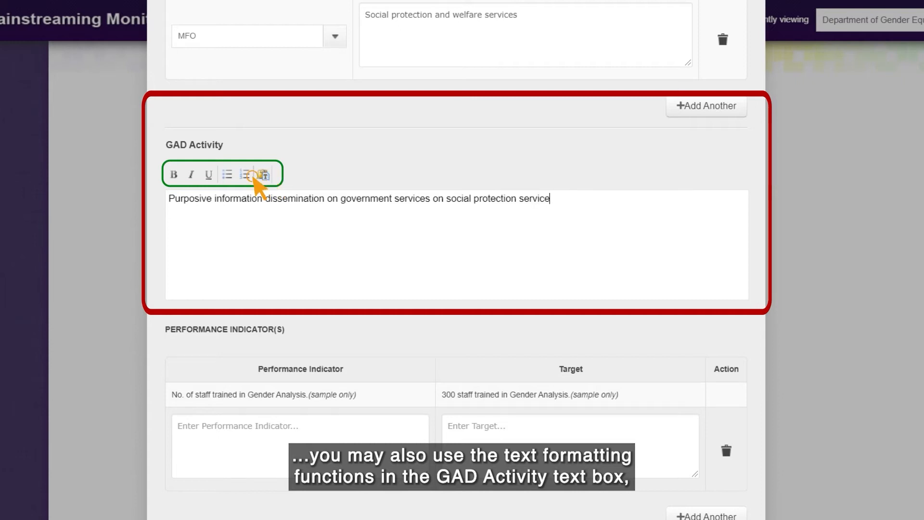
{"action": "type", "text": "s and we"}
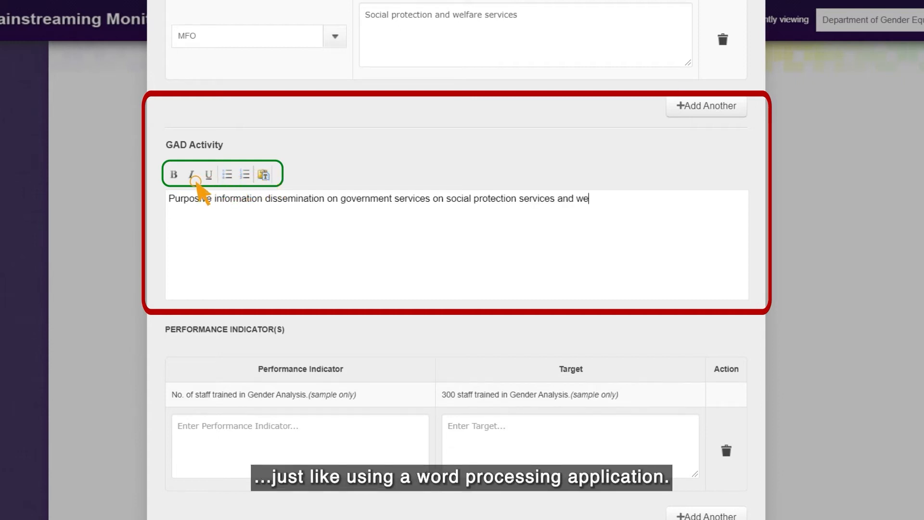
{"action": "type", "text": "lfar"}
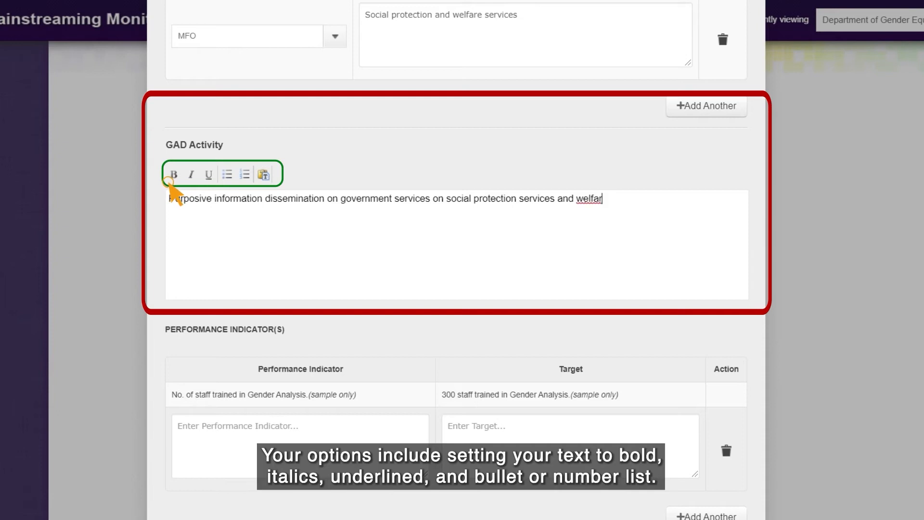
{"action": "type", "text": "e programs"}
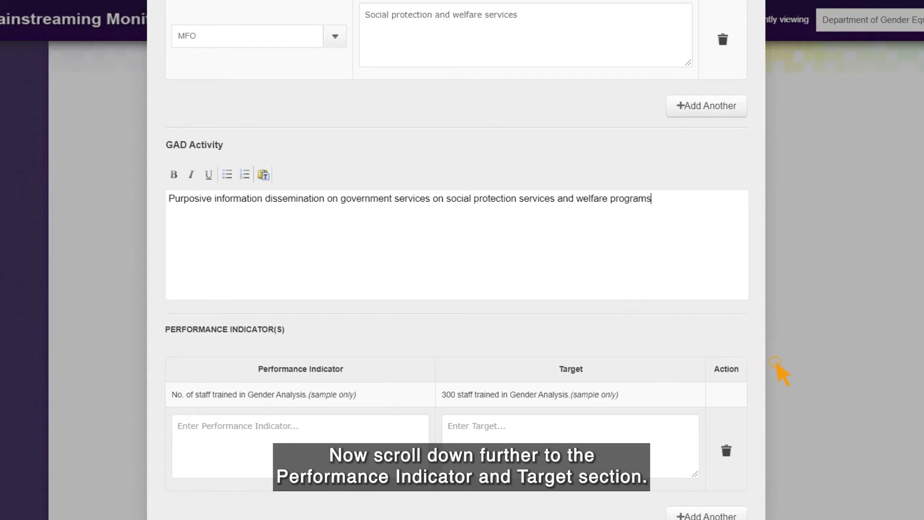
- Add indicator 'No. of information dissemination campaigns' with a target of 5 campaigns
{"action": "scroll", "coordinate": [698, 327], "scroll_direction": "down", "scroll_amount": 1}
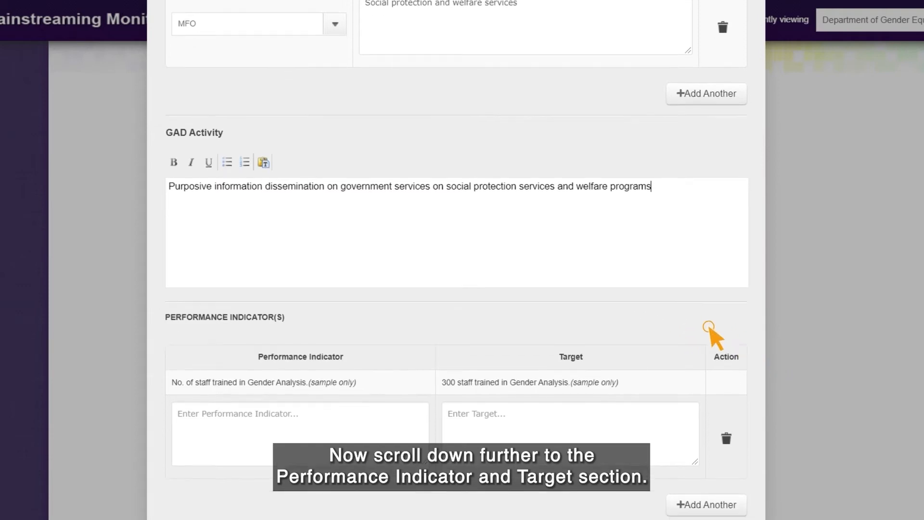
{"action": "scroll", "coordinate": [684, 313], "scroll_direction": "down", "scroll_amount": 1}
{"action": "scroll", "coordinate": [658, 300], "scroll_direction": "down", "scroll_amount": 2}
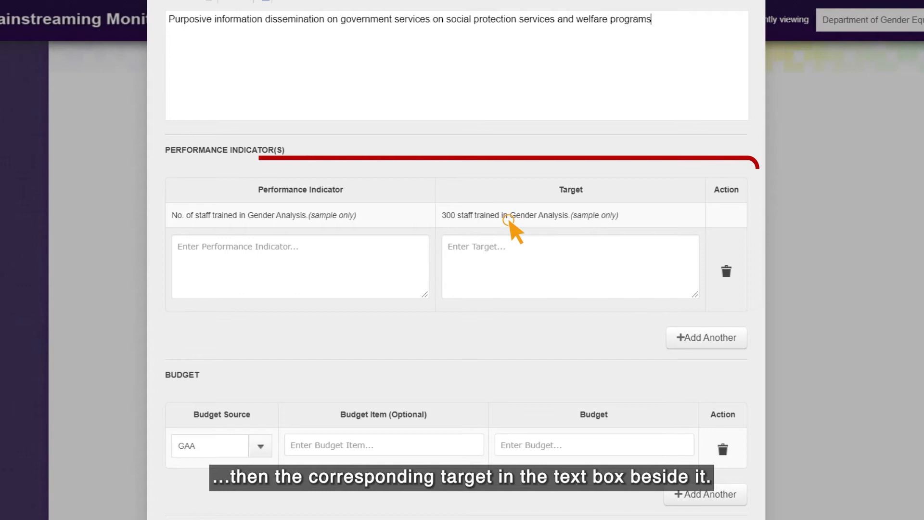
{"action": "scroll", "coordinate": [477, 203], "scroll_direction": "up", "scroll_amount": 1}
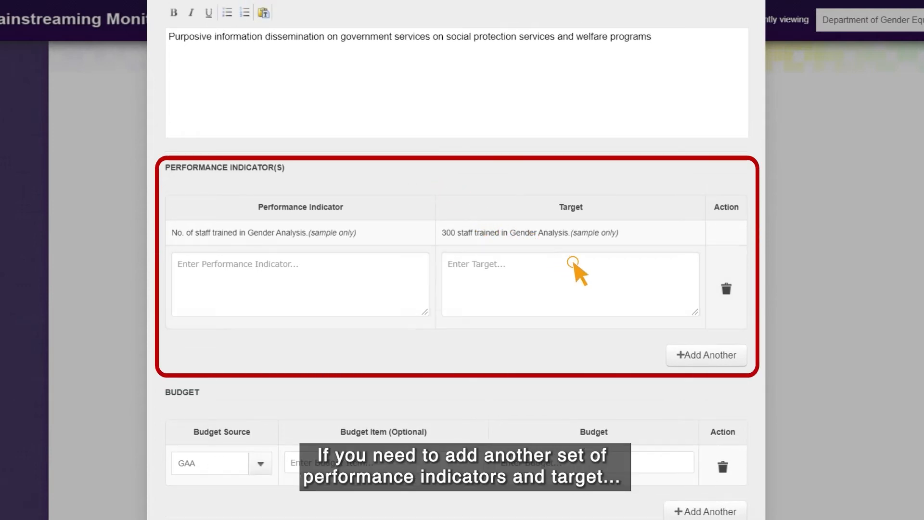
{"action": "type", "text": "No. of inforamtion dissemination campaigns on government ser"}
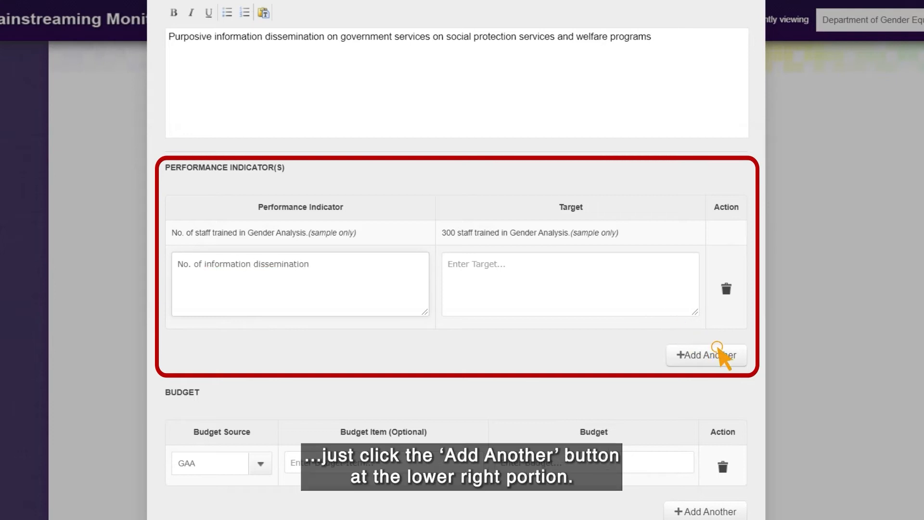
{"action": "type", "text": "vices on  social protection services and welfare programs within 1 year"}
{"action": "key", "text": "Tab"}
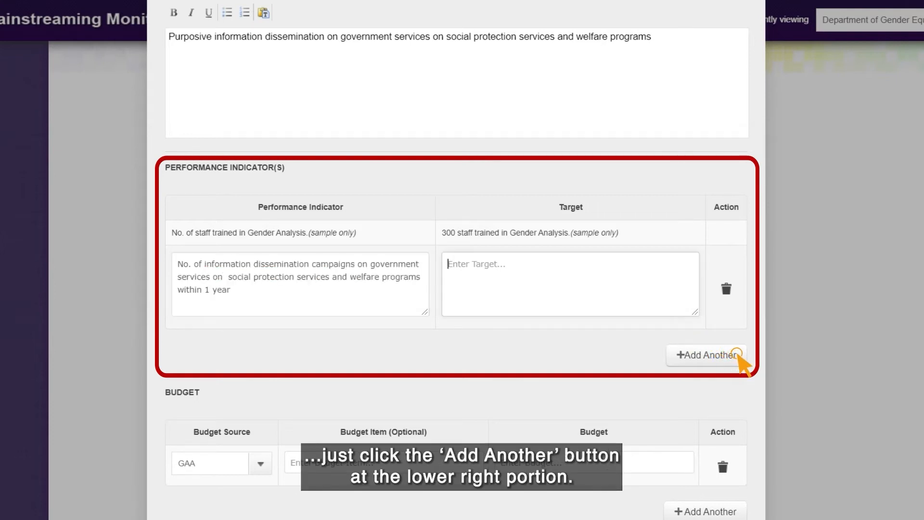
{"action": "type", "text": "5    information dissemination campaigns on government services on social protection services and welfare programs within 1 year"}
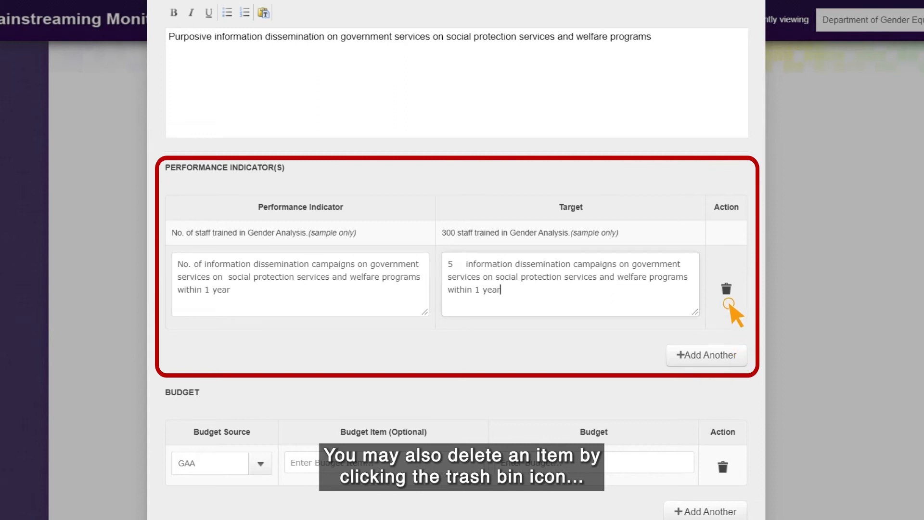
- Add indicator '% of women workers within the barangay' targeting 80% informed on social protection services
{"action": "left_click", "coordinate": [707, 355]}
{"action": "left_click", "coordinate": [300, 368]}
{"action": "type", "text": "% of grou"}
{"action": "key", "text": "BackSpace"}
{"action": "key", "text": "BackSpace"}
{"action": "key", "text": "BackSpace"}
{"action": "key", "text": "BackSpace"}
{"action": "type", "text": "women within the barangay"}
{"action": "key", "text": "Tab"}
{"action": "type", "text": "80% of wome"}
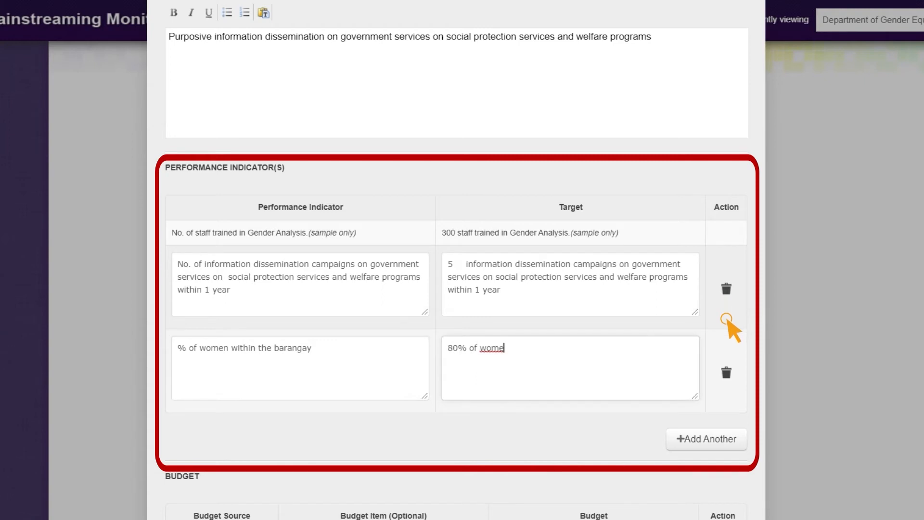
{"action": "type", "text": "n workers informed on how to access social protection services and welfare programs provided by the government."}
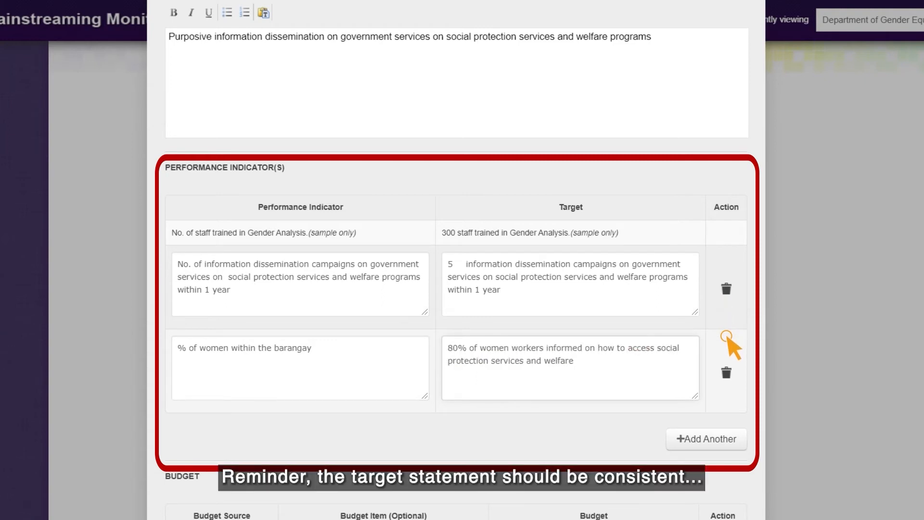
{"action": "left_click", "coordinate": [229, 348]}
{"action": "type", "text": "workers"}
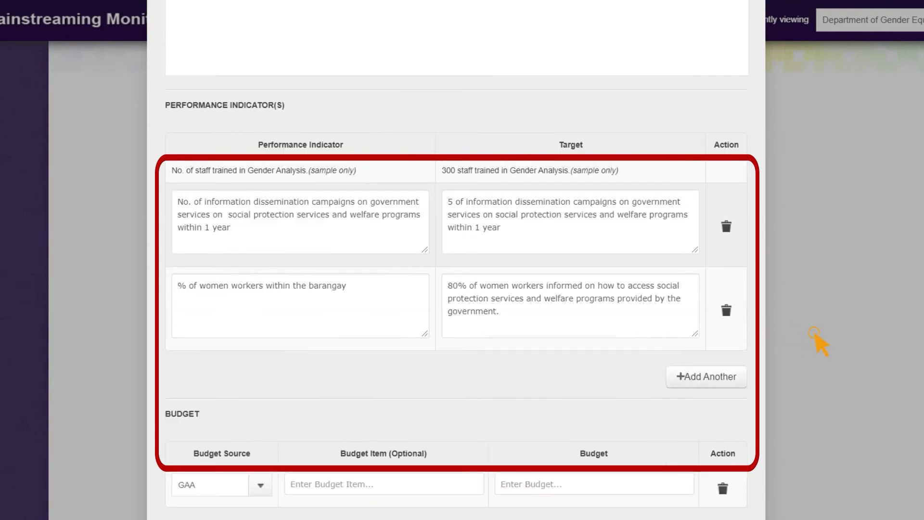
{"action": "scroll", "coordinate": [815, 337], "scroll_direction": "down", "scroll_amount": 2}
- Enter a GAA budget for Personal Services 2,998,735 and Travelling Expenses 151,500, totalling 3,150,235
{"action": "scroll", "coordinate": [815, 337], "scroll_direction": "down", "scroll_amount": 2}
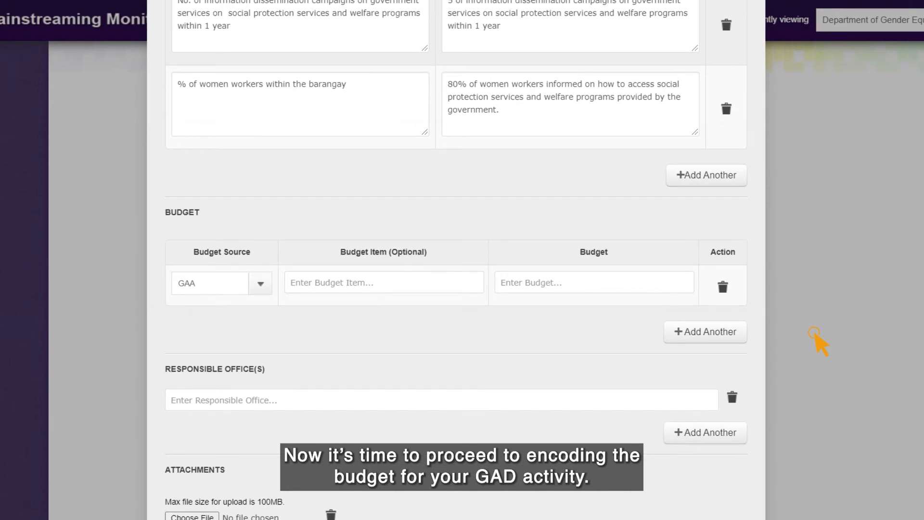
{"action": "scroll", "coordinate": [814, 337], "scroll_direction": "down", "scroll_amount": 1}
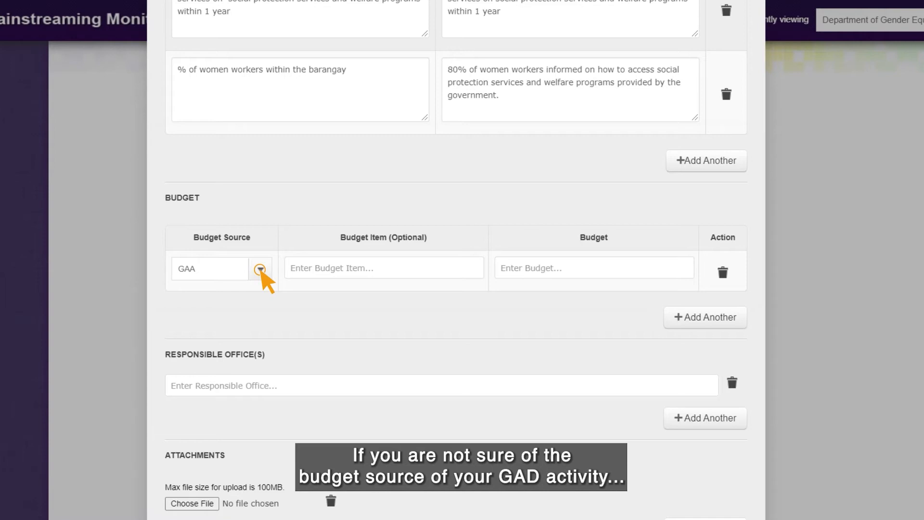
{"action": "left_click", "coordinate": [260, 270]}
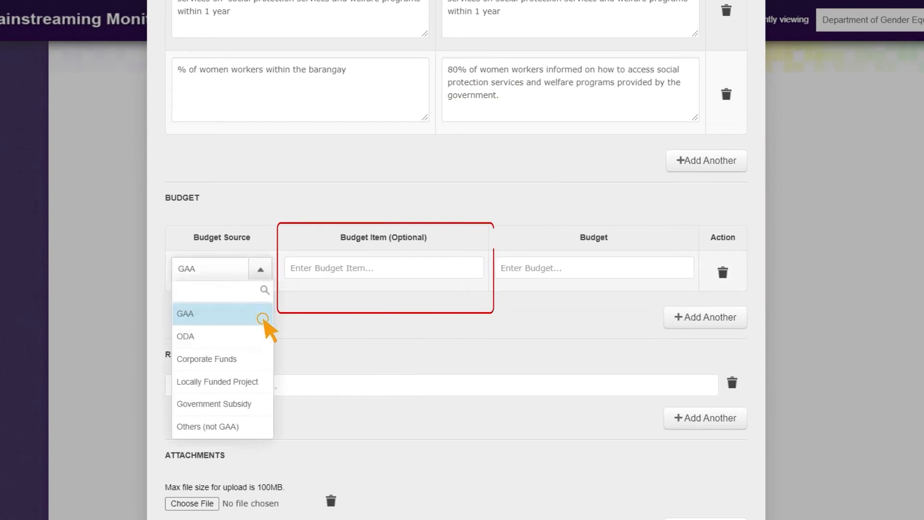
{"action": "left_click", "coordinate": [262, 319]}
{"action": "key", "text": "Tab"}
{"action": "type", "text": "Personal Service"}
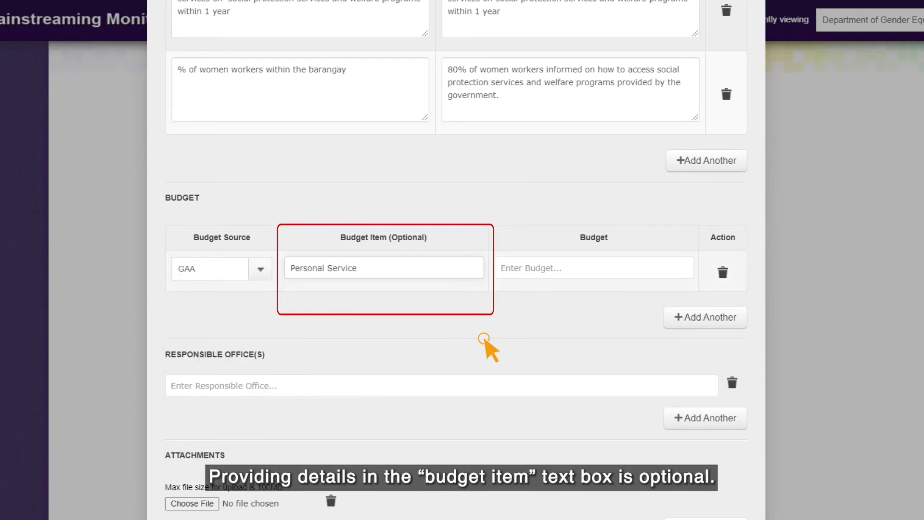
{"action": "type", "text": "s = 2,998,735"}
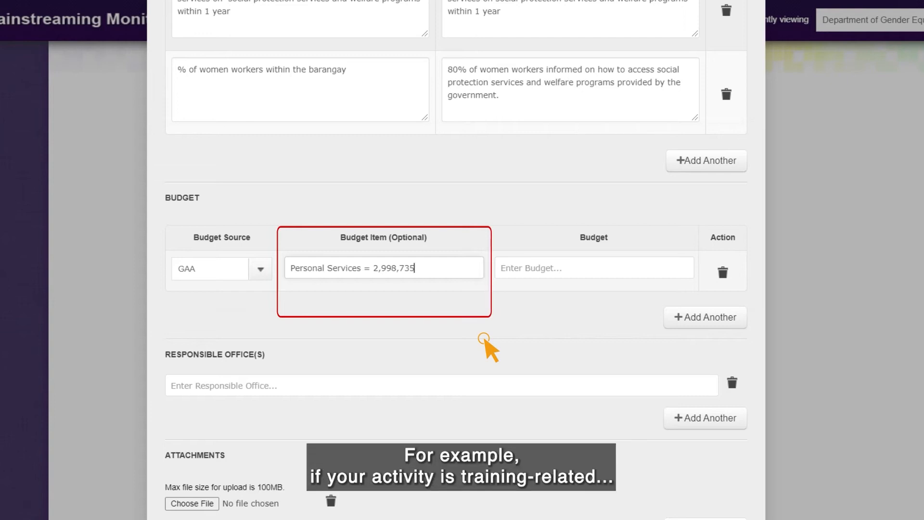
{"action": "type", "text": "Travelling Expenses (202"}
{"action": "type", "text": " LGUs @750/"}
{"action": "type", "text": "LGU)=151"}
{"action": "type", "text": ",522"}
{"action": "key", "text": "BackSpace"}
{"action": "key", "text": "BackSpace"}
{"action": "type", "text": "00"}
{"action": "key", "text": "Tab"}
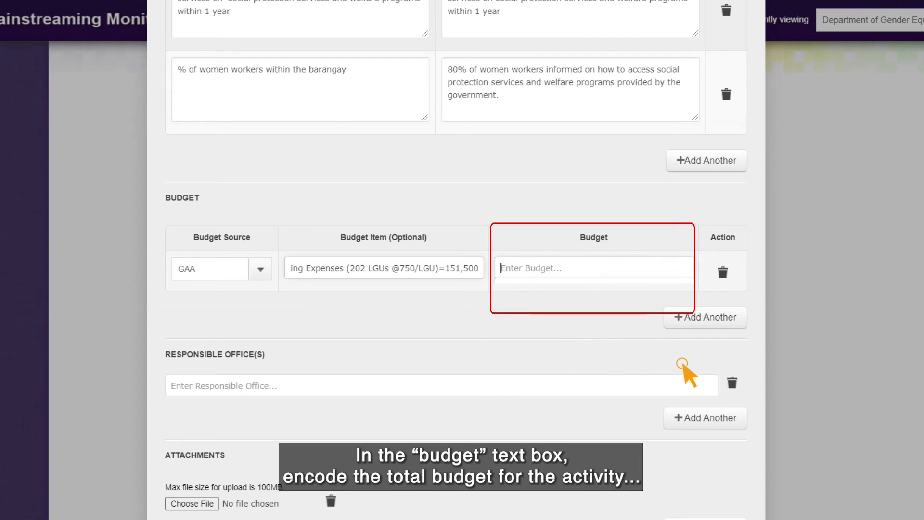
{"action": "type", "text": "3,"}
{"action": "type", "text": "15"}
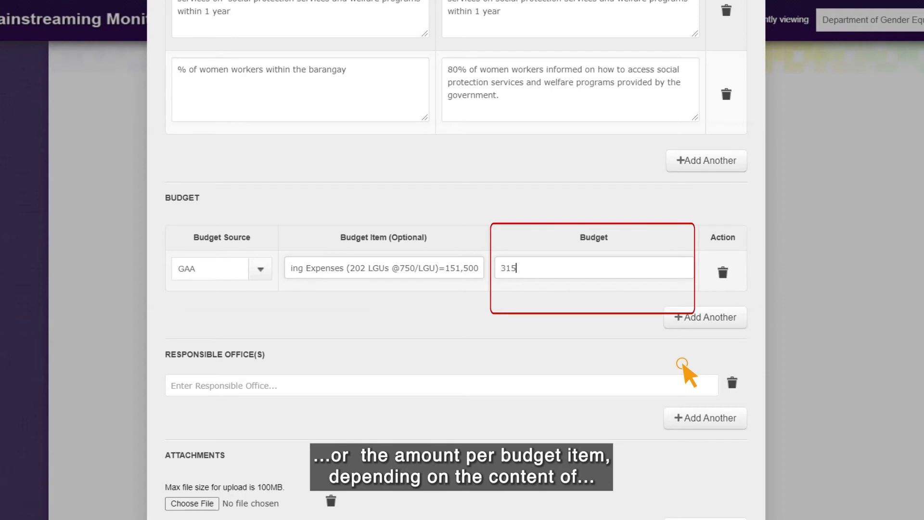
{"action": "type", "text": "0,23"}
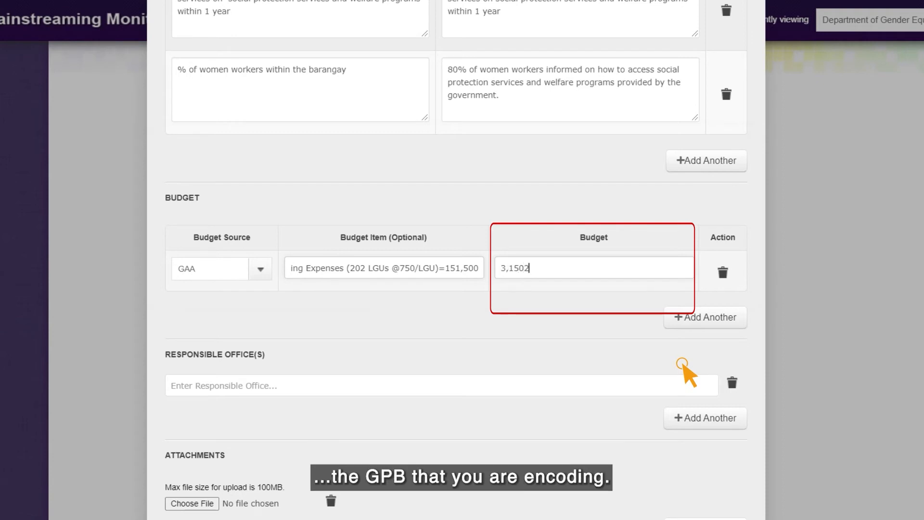
{"action": "type", "text": "5"}
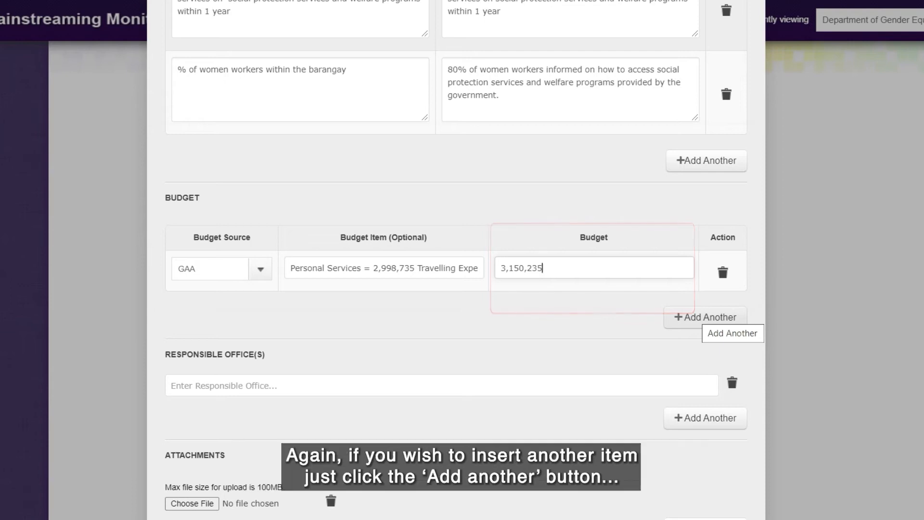
- Add a trial ODA budget row of 1578, then delete it
{"action": "left_click", "coordinate": [703, 318]}
{"action": "left_click", "coordinate": [261, 310]}
{"action": "left_click", "coordinate": [210, 355]}
{"action": "left_click", "coordinate": [595, 309]}
{"action": "type", "text": "1578"}
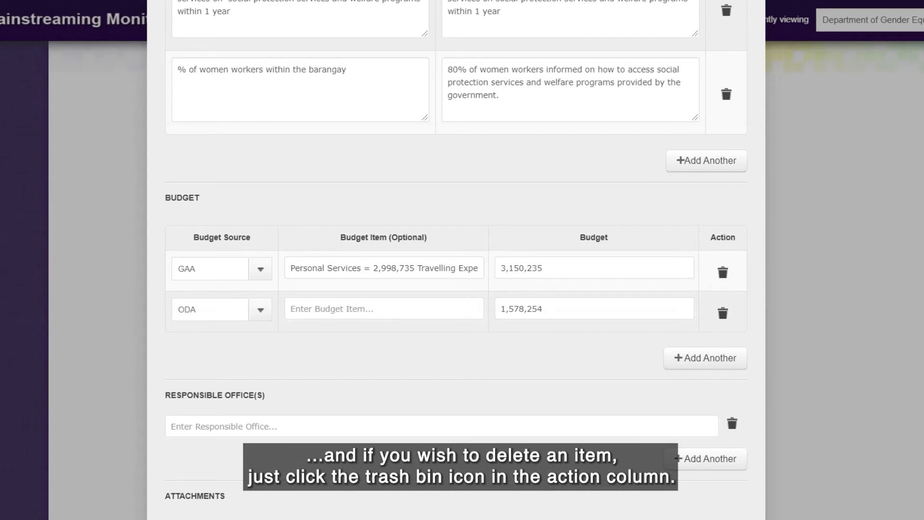
{"action": "left_click", "coordinate": [724, 314]}
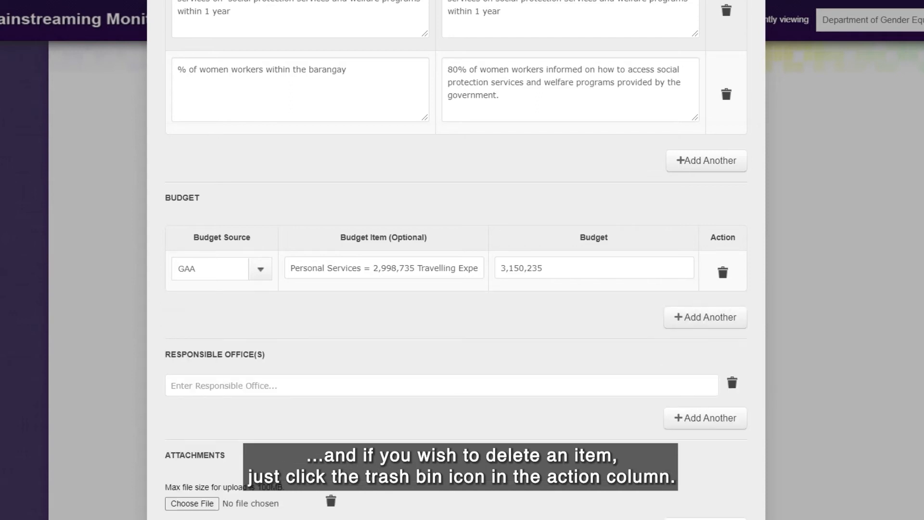
- Enter 'Service Delivery Unit' as the responsible office, then add and delete a blank extra office row
{"action": "scroll", "coordinate": [456, 260], "scroll_direction": "down", "scroll_amount": 1}
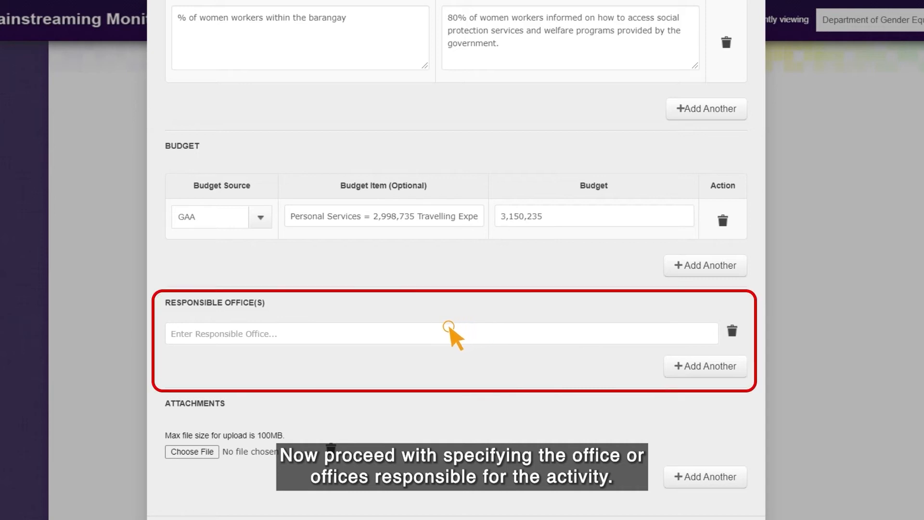
{"action": "left_click", "coordinate": [396, 332]}
{"action": "type", "text": "Service Delivery Unit"}
{"action": "left_click", "coordinate": [732, 366]}
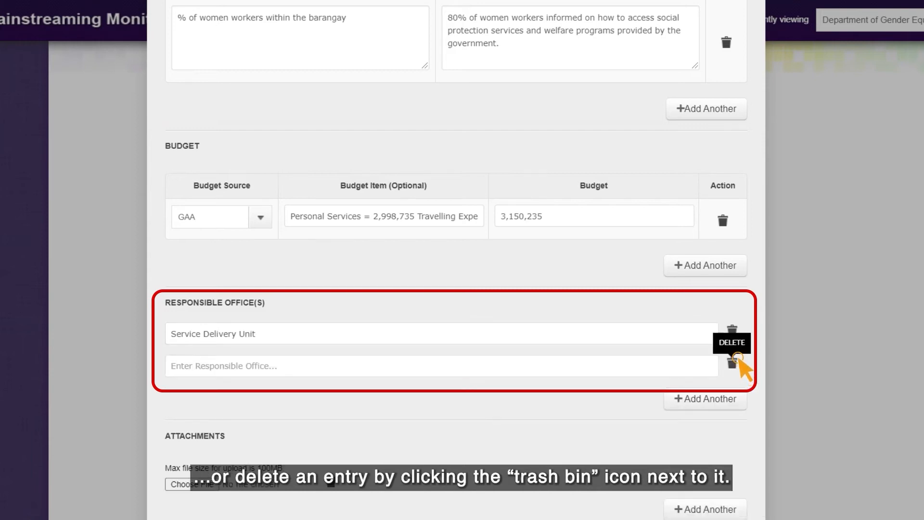
{"action": "left_click", "coordinate": [737, 361]}
{"action": "scroll", "coordinate": [667, 368], "scroll_direction": "down", "scroll_amount": 1}
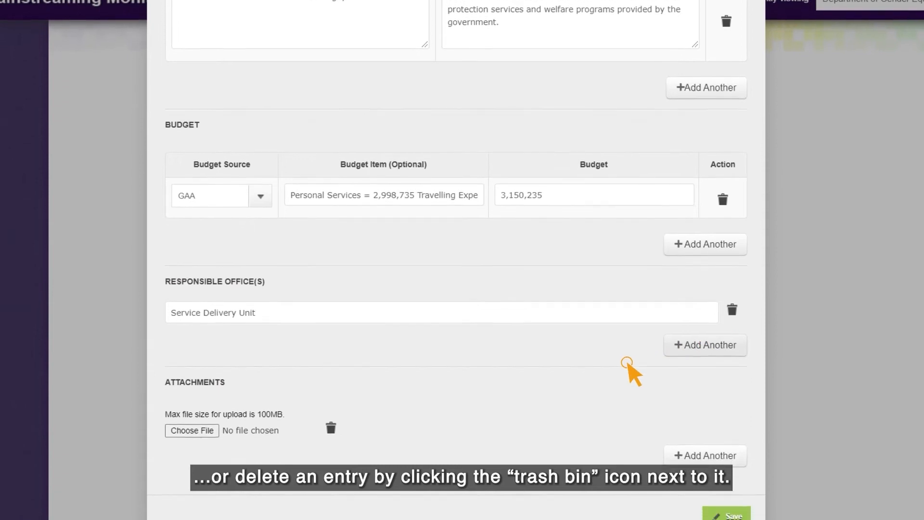
{"action": "scroll", "coordinate": [580, 374], "scroll_direction": "down", "scroll_amount": 2}
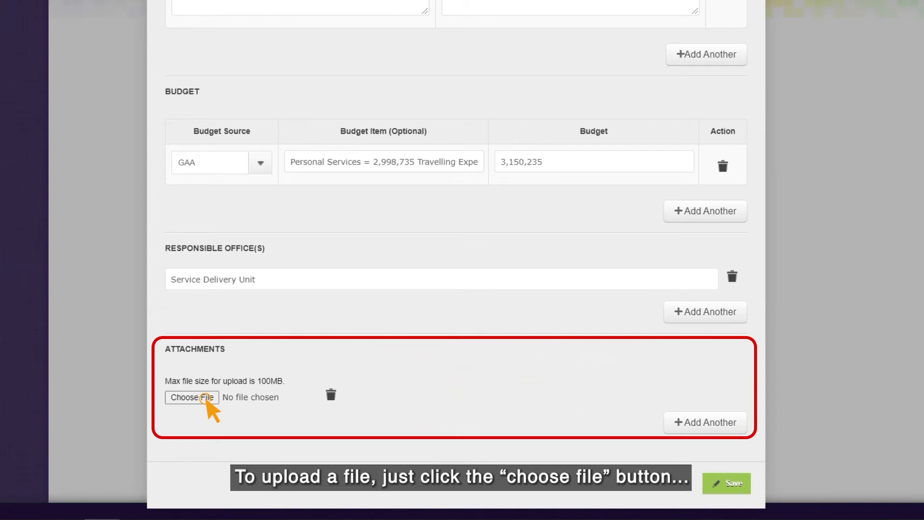
- Attach Budget Breakdown.xlsx to the activity, then add and remove an extra attachment row
{"action": "left_click", "coordinate": [206, 398]}
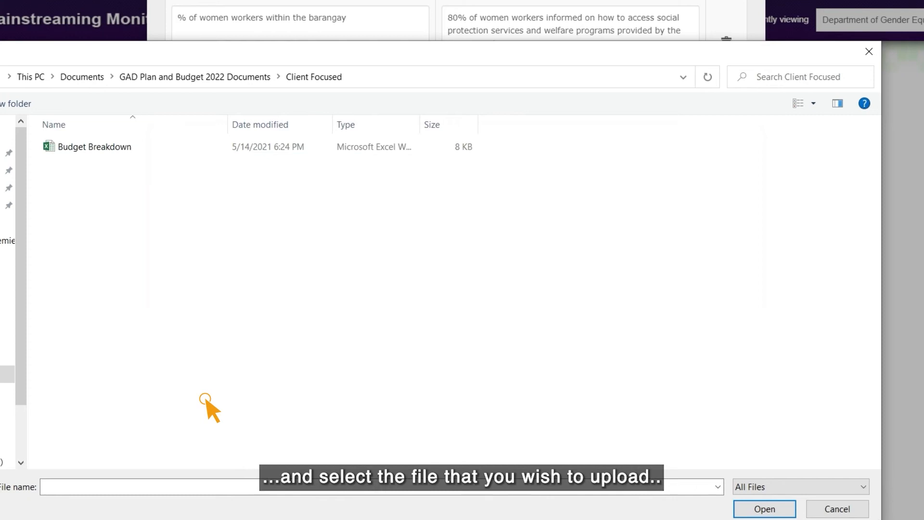
{"action": "left_click", "coordinate": [95, 147]}
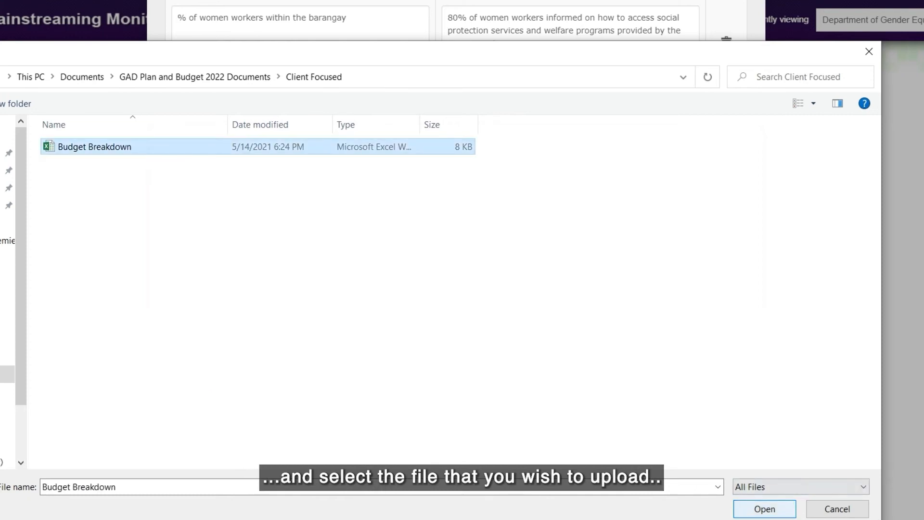
{"action": "left_click", "coordinate": [765, 509]}
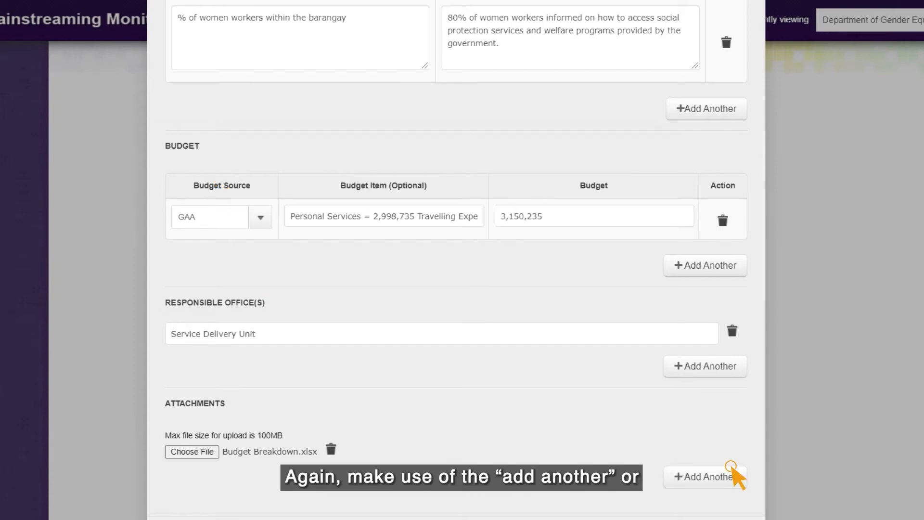
{"action": "left_click", "coordinate": [731, 466]}
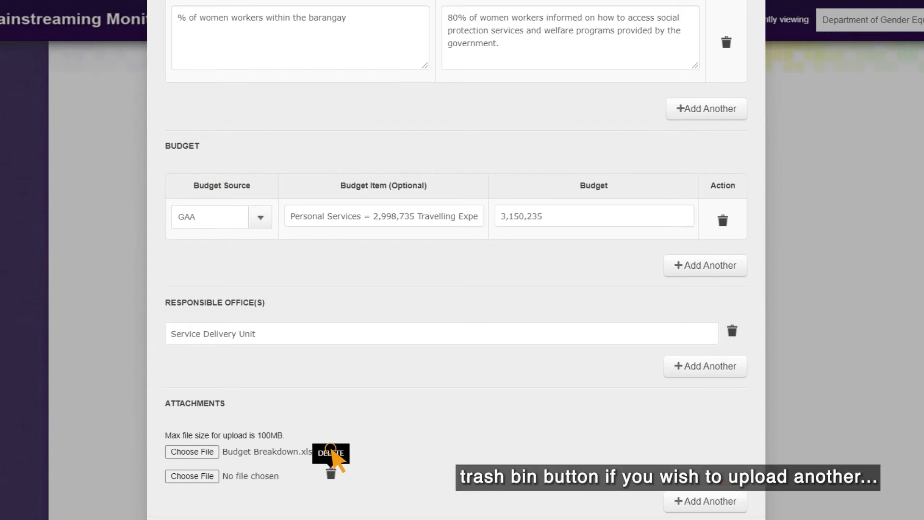
{"action": "left_click", "coordinate": [331, 450]}
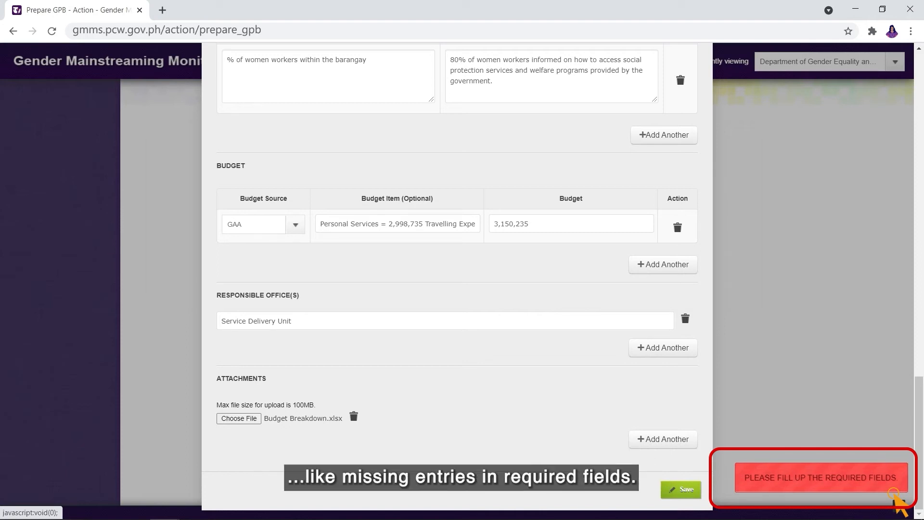
- Enter the result 'LGUs compliance to RA 9710 and JMC 2013-01 are efficiently tracked and monitored' and save
{"action": "scroll", "coordinate": [825, 392], "scroll_direction": "up", "scroll_amount": 10}
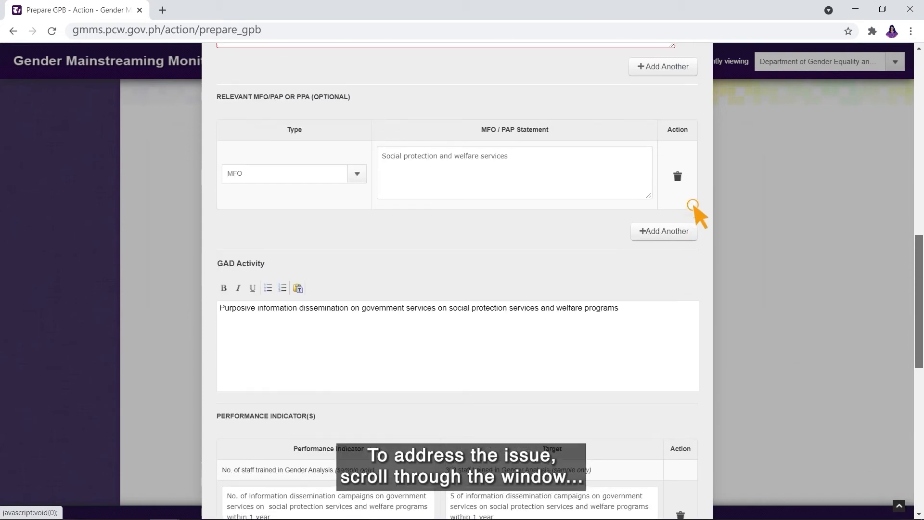
{"action": "scroll", "coordinate": [693, 205], "scroll_direction": "up", "scroll_amount": 7}
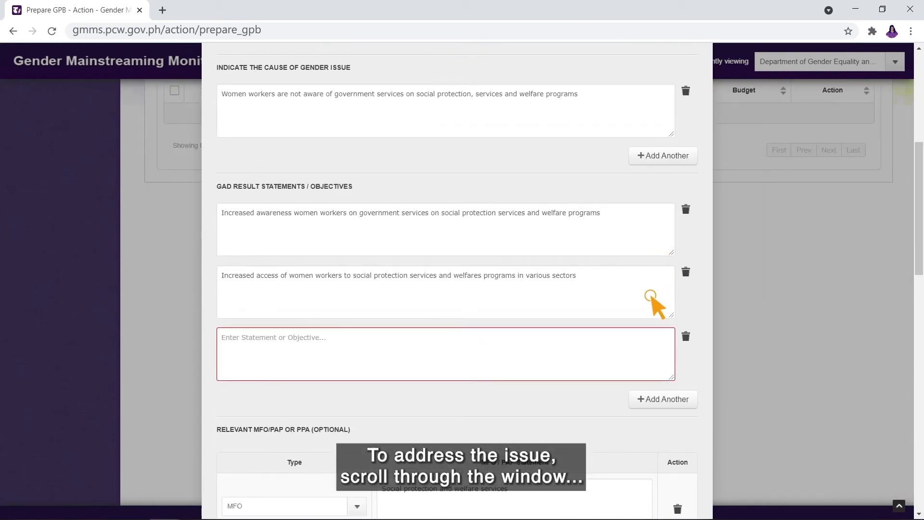
{"action": "type", "text": "LGUs compliance to RA 9710 and JMC 201"}
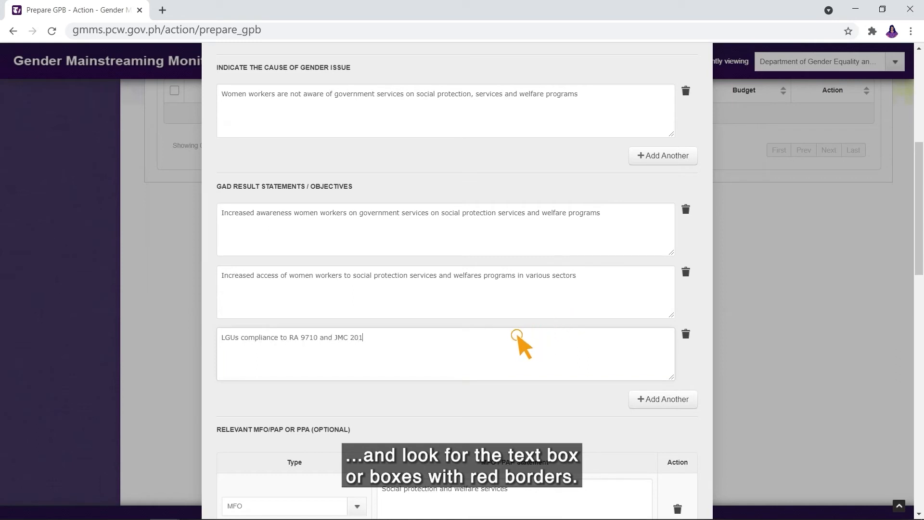
{"action": "type", "text": "3-01 are efficiently tracked and monitored"}
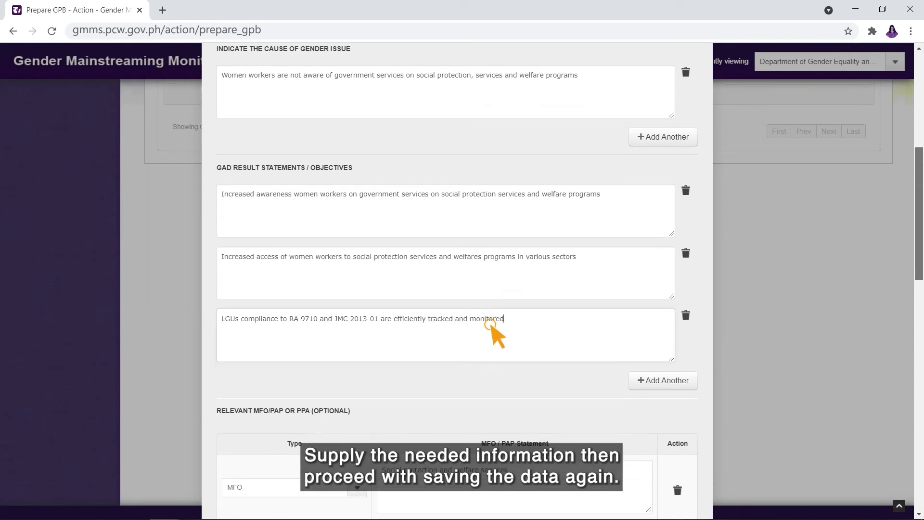
{"action": "scroll", "coordinate": [491, 327], "scroll_direction": "down", "scroll_amount": 9}
{"action": "scroll", "coordinate": [490, 319], "scroll_direction": "down", "scroll_amount": 8}
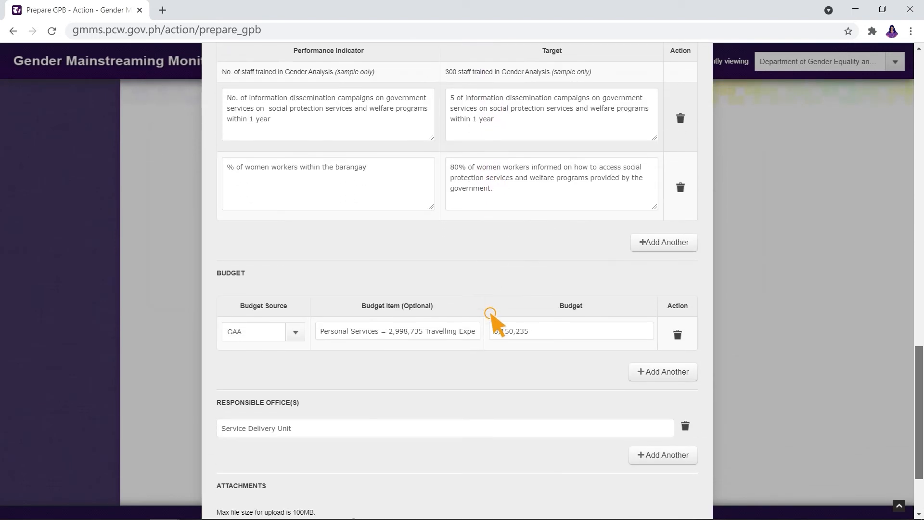
{"action": "left_click", "coordinate": [690, 489]}
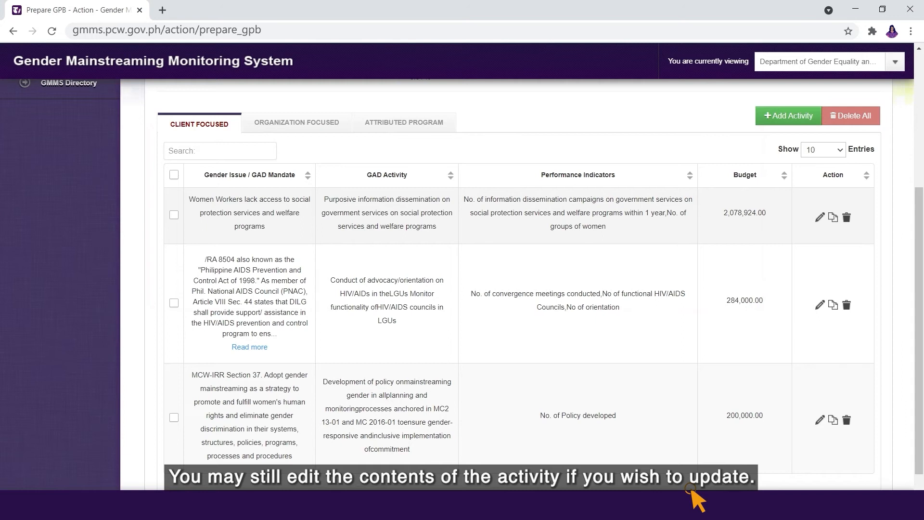
- Open the first activity and change a digit of its ODA budget amount to 3
{"action": "left_click", "coordinate": [819, 215]}
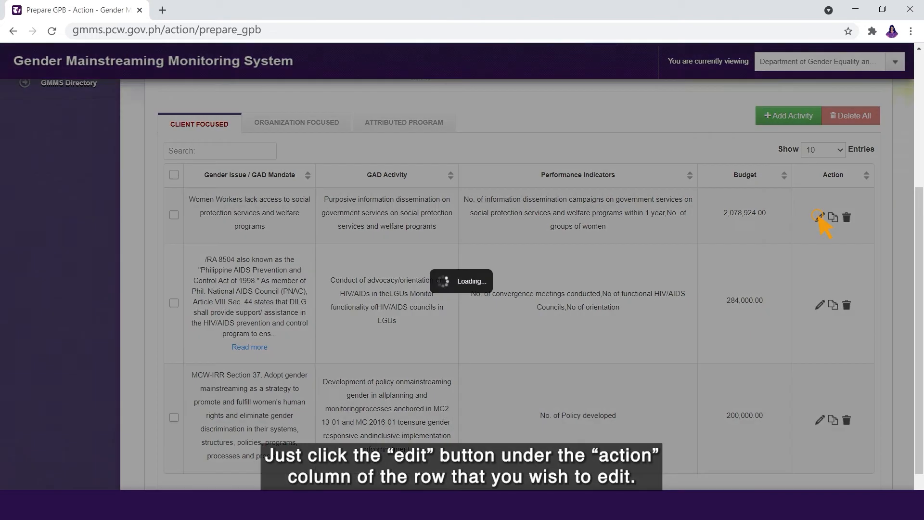
{"action": "scroll", "coordinate": [819, 216], "scroll_direction": "down", "scroll_amount": 18}
{"action": "left_click_drag", "start_coordinate": [520, 318], "coordinate": [515, 318]}
{"action": "type", "text": "3"}
{"action": "scroll", "coordinate": [818, 215], "scroll_direction": "down", "scroll_amount": 2}
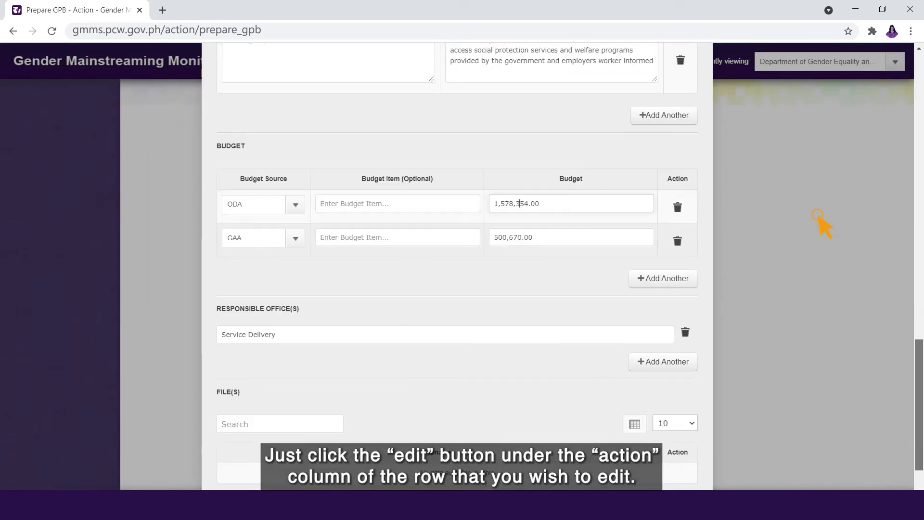
{"action": "scroll", "coordinate": [821, 221], "scroll_direction": "down", "scroll_amount": 3}
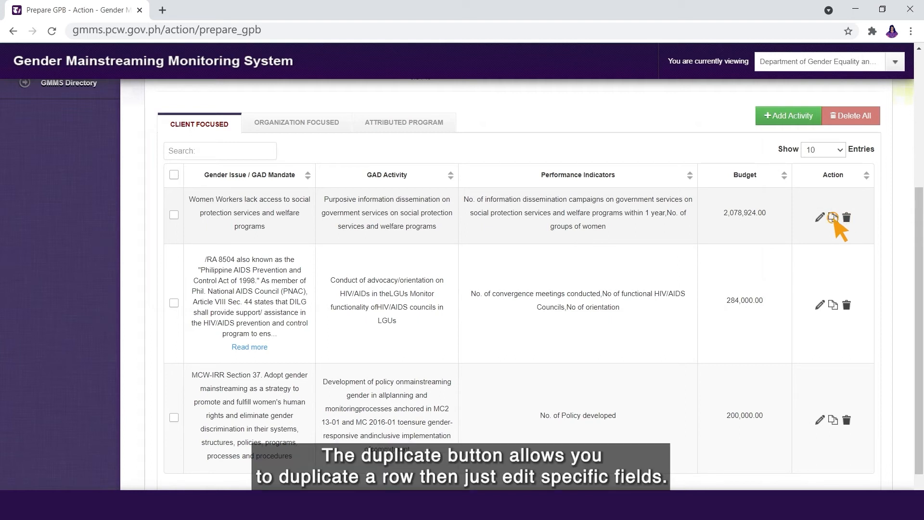
- Duplicate the first activity and delete the last 658,504.01 women-workers activity row
{"action": "left_click", "coordinate": [833, 218]}
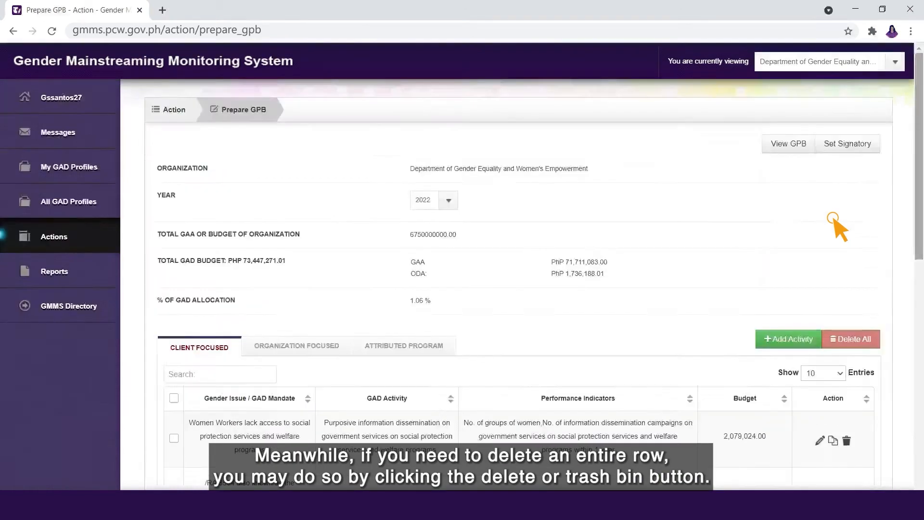
{"action": "scroll", "coordinate": [819, 226], "scroll_direction": "down", "scroll_amount": 15}
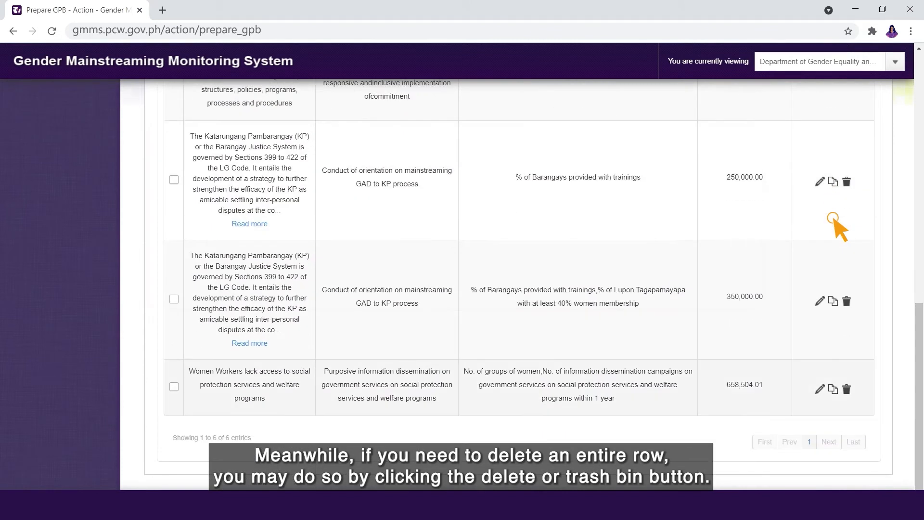
{"action": "left_click", "coordinate": [848, 390]}
{"action": "left_click", "coordinate": [505, 317]}
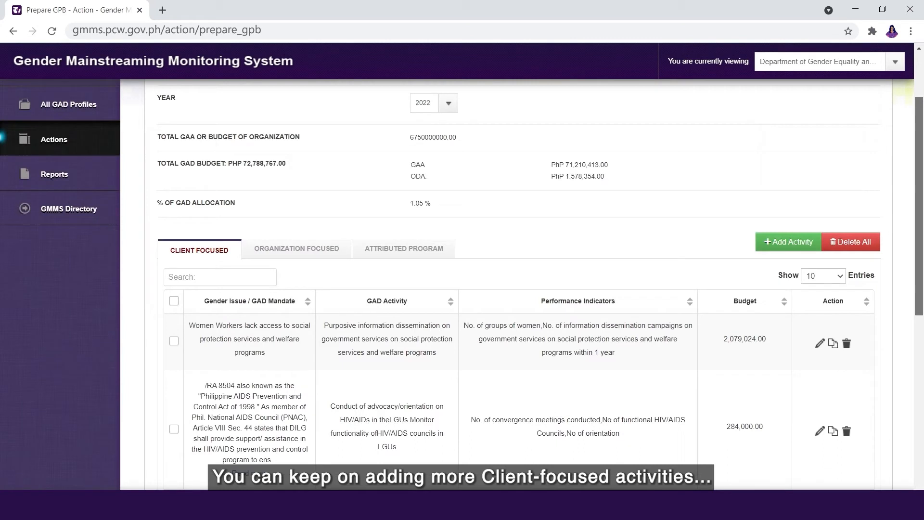
{"action": "scroll", "coordinate": [482, 289], "scroll_direction": "down", "scroll_amount": 2}
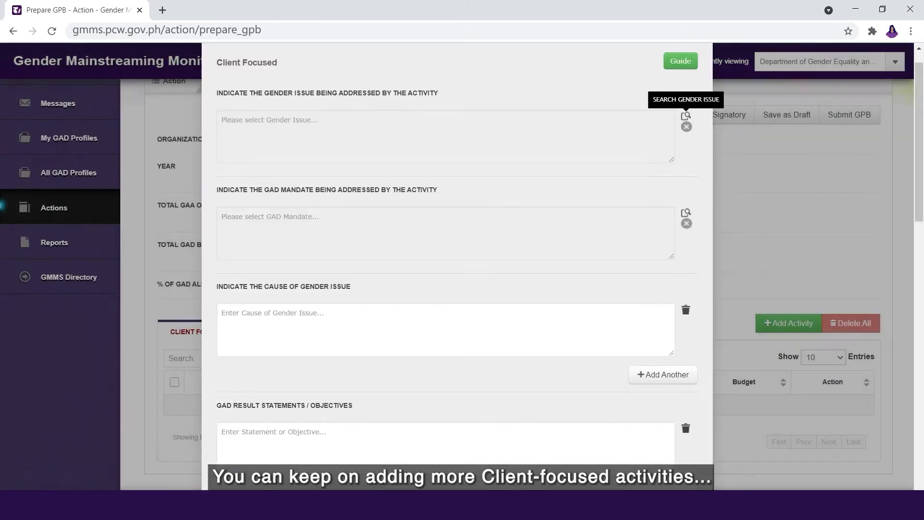
- Start a client-focused activity on women workers lacking social protection access, with its cause
{"action": "left_click", "coordinate": [686, 116]}
{"action": "left_click", "coordinate": [627, 220]}
{"action": "type", "text": "Women Workers lack access to social protection services and wel"}
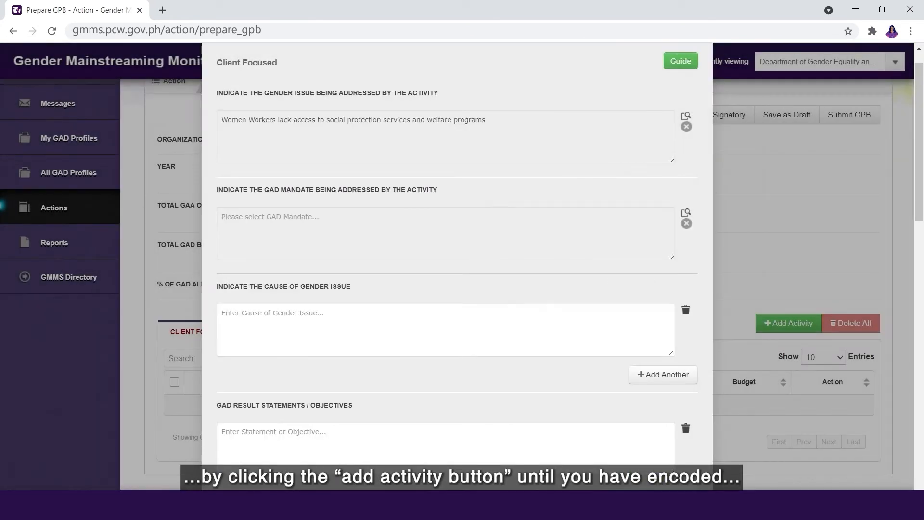
{"action": "left_click", "coordinate": [445, 330]}
{"action": "type", "text": "Women workers are not aware of government services on social protection, services and welfare programs"}
- Enter two objectives: increased awareness of, and increased access to, social protection services
{"action": "scroll", "coordinate": [446, 288], "scroll_direction": "down", "scroll_amount": 4}
{"action": "left_click", "coordinate": [445, 255]}
{"action": "type", "text": "Increased awareness wom"}
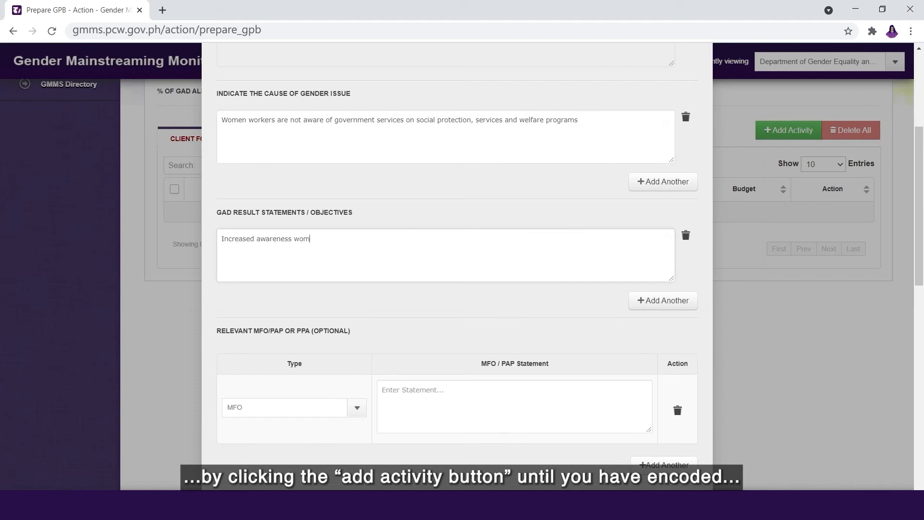
{"action": "type", "text": "en workers on government services on social protection services and welfare programs"}
{"action": "left_click", "coordinate": [663, 301]}
{"action": "type", "text": "Increased access of women workers to social protection services and welfare programs in various sectors"}
- Set the MFO statement to 'Social protection and welfare services'
{"action": "scroll", "coordinate": [446, 241], "scroll_direction": "down", "scroll_amount": 4}
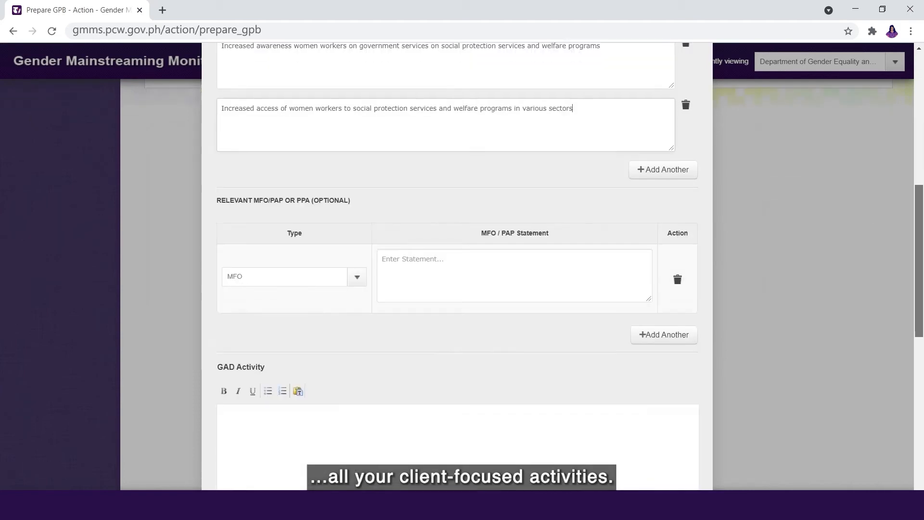
{"action": "scroll", "coordinate": [458, 270], "scroll_direction": "down", "scroll_amount": 2}
{"action": "left_click", "coordinate": [514, 175]}
{"action": "type", "text": "Social protection and welfare services"}
- Describe the GAD activity as purposive information dissemination on social protection, and begin its indicator
{"action": "scroll", "coordinate": [457, 270], "scroll_direction": "down", "scroll_amount": 2}
{"action": "left_click", "coordinate": [458, 277]}
{"action": "type", "text": "Purposive information dissemination on government services on social protection"}
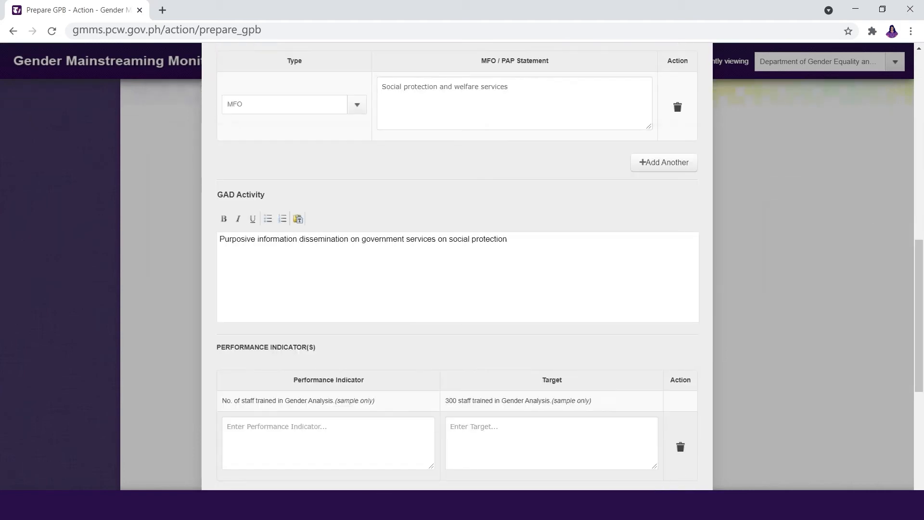
{"action": "scroll", "coordinate": [689, 302], "scroll_direction": "down", "scroll_amount": 6}
{"action": "left_click", "coordinate": [327, 164]}
{"action": "type", "text": "No. of information d"}
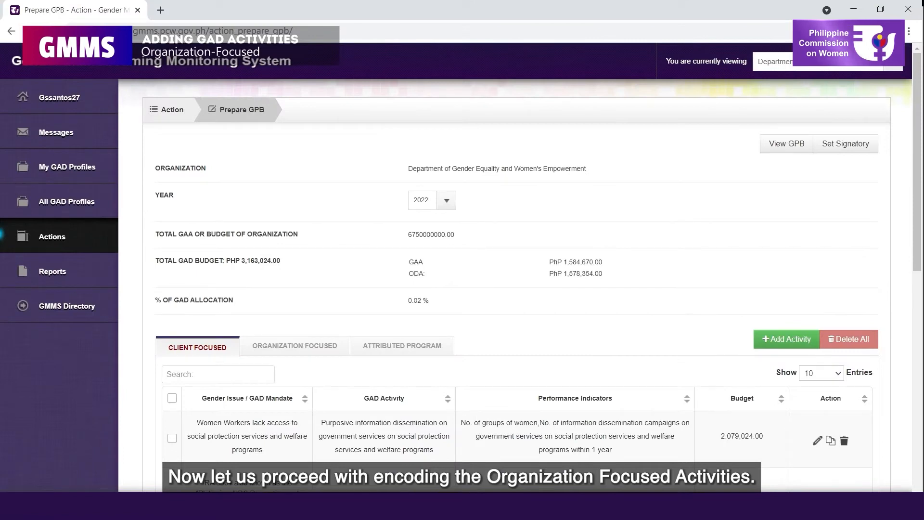
- In Organization Focused, enter the very low women representation issue and its lack-of-training cause
{"action": "left_click", "coordinate": [295, 346]}
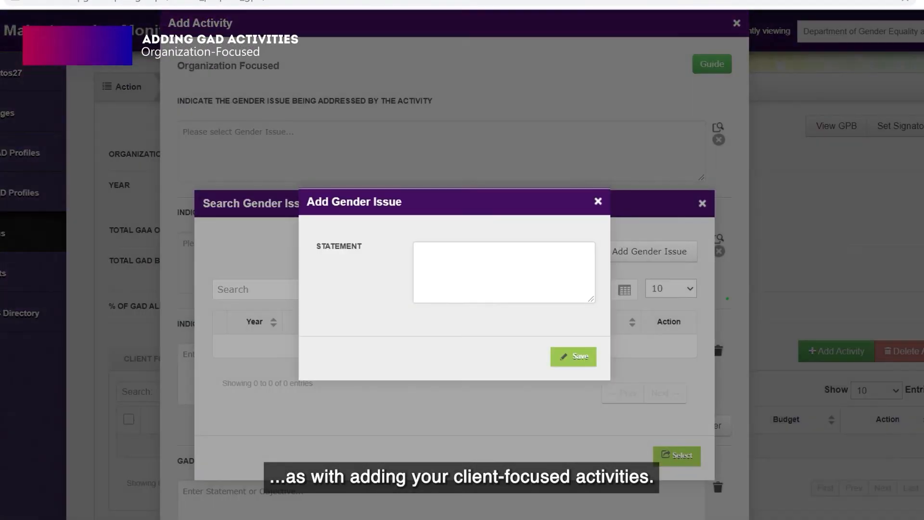
{"action": "type", "text": "Very low (20%) representation of women in third (3rd) level posts"}
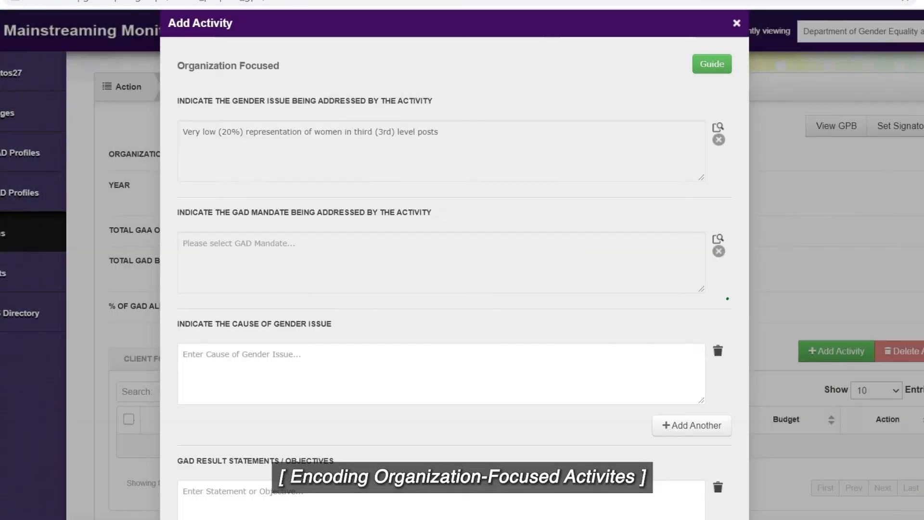
{"action": "scroll", "coordinate": [455, 289], "scroll_direction": "down", "scroll_amount": 5}
{"action": "type", "text": "Lack of training opportunities for women employees to qualify for 3rd level posts"}
- Add two results: equal training opportunities, and women in 3rd level posts reaching 40% in 5 years
{"action": "scroll", "coordinate": [455, 260], "scroll_direction": "down", "scroll_amount": 1}
{"action": "left_click", "coordinate": [441, 174]}
{"action": "type", "text": "Availability of equal tra"}
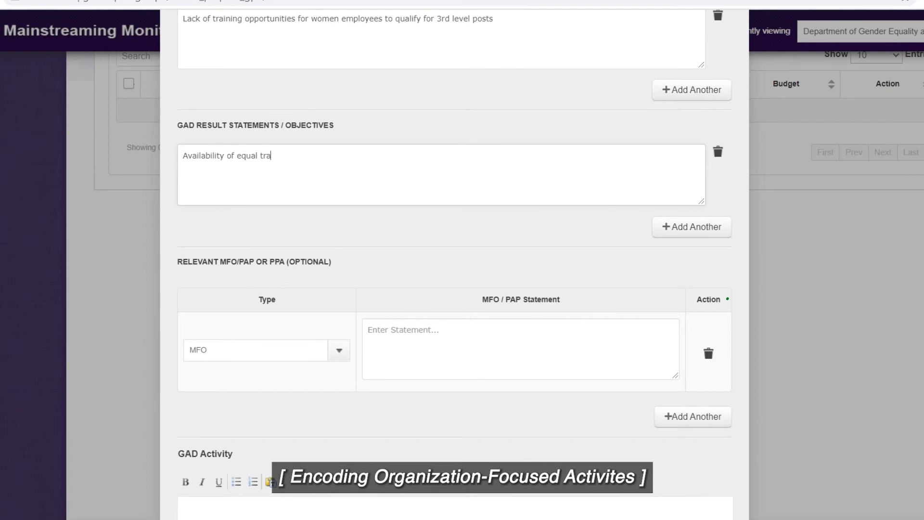
{"action": "type", "text": "ining opportunities for women and men employees"}
{"action": "left_click", "coordinate": [692, 227]}
{"action": "type", "text": "Increased representation of women in 3rd level posts to 40% in 5 years"}
- Set the type to PAP with statement 'HRD Services; Appointment and other Personnel'
{"action": "scroll", "coordinate": [454, 260], "scroll_direction": "down", "scroll_amount": 3}
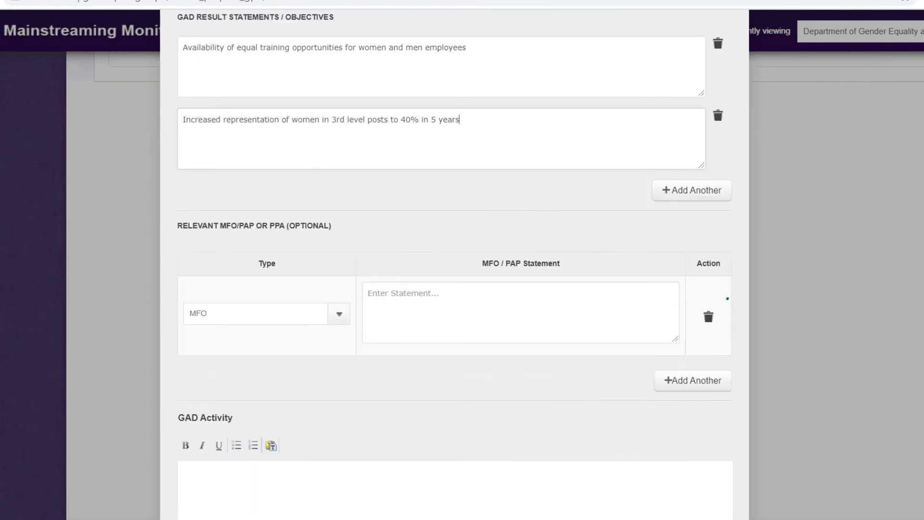
{"action": "left_click", "coordinate": [266, 256]}
{"action": "type", "text": "H"}
{"action": "key", "text": "BackSpace"}
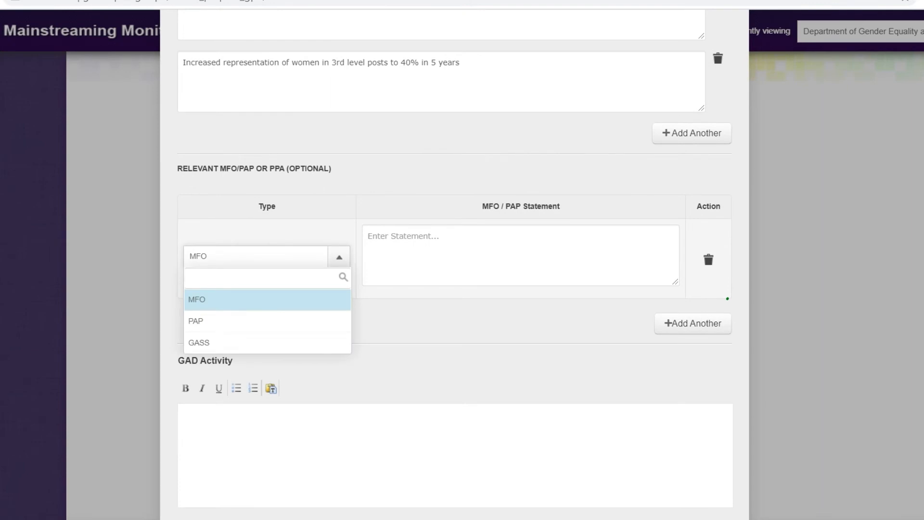
{"action": "left_click", "coordinate": [267, 322]}
{"action": "left_click", "coordinate": [521, 255]}
{"action": "type", "text": "HRD Services; Appointment and other Personnel"}
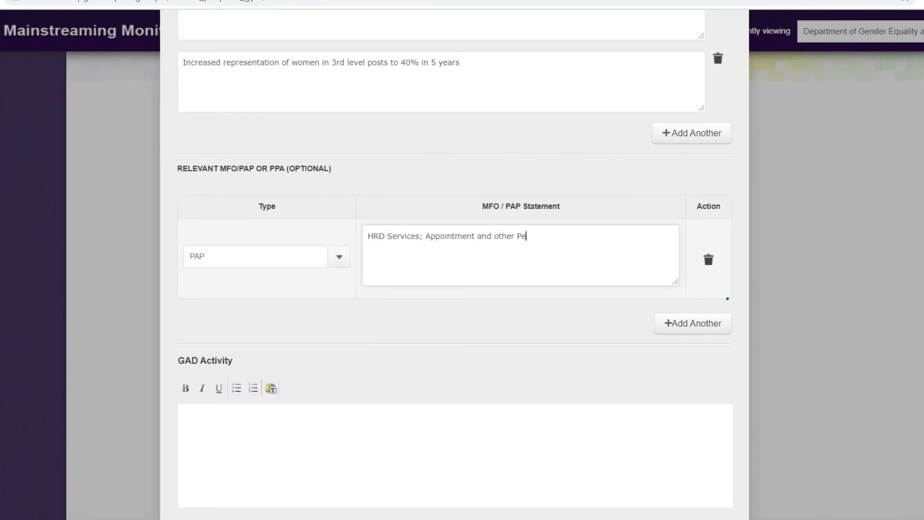
- Describe the GAD activity as profiling qualified women for 3rd level posts, fixing 'lrvrl' and bulleting it
{"action": "scroll", "coordinate": [455, 260], "scroll_direction": "down", "scroll_amount": 3}
{"action": "left_click", "coordinate": [455, 247]}
{"action": "type", "text": "Profiling of qualified women candidates for 3rd lrvrl posts for review and consideration of appointing authority"}
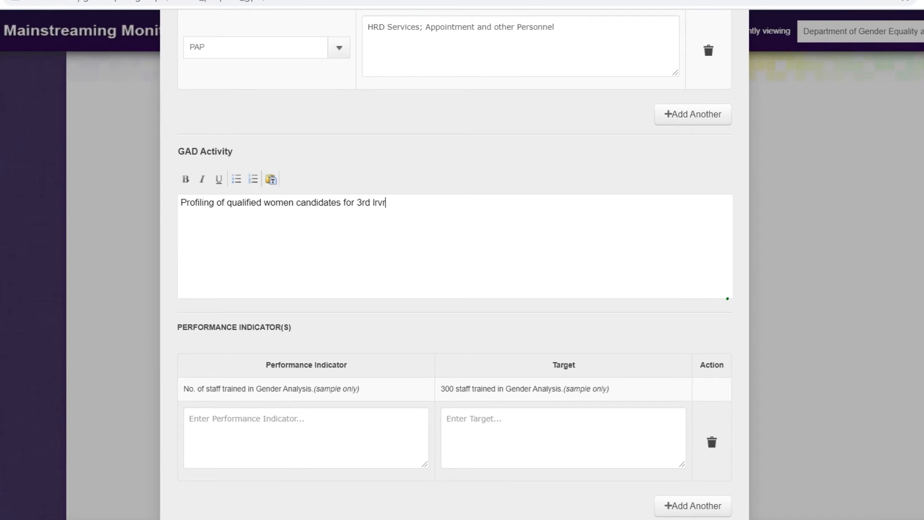
{"action": "left_click", "coordinate": [387, 203]}
{"action": "key", "text": "BackSpace"}
{"action": "key", "text": "BackSpace"}
{"action": "key", "text": "BackSpace"}
{"action": "key", "text": "BackSpace"}
{"action": "type", "text": "evel posts for review and consideration of appointing authority"}
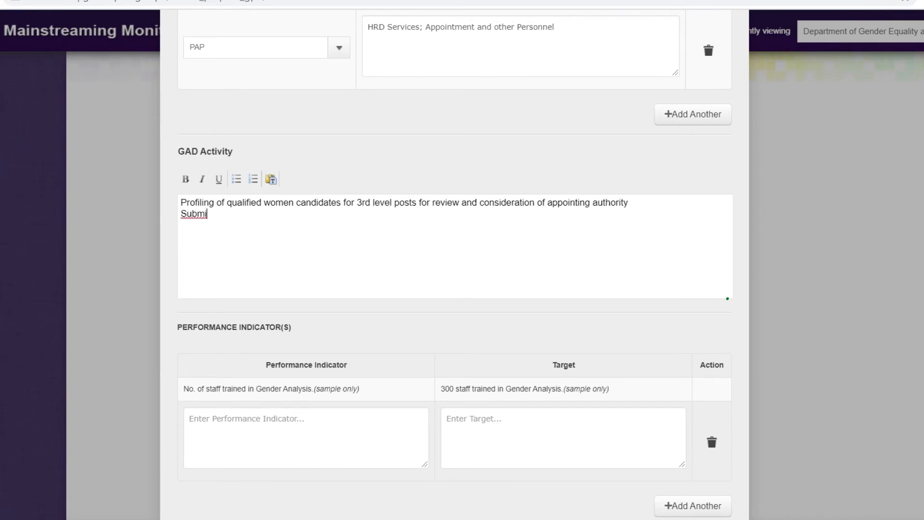
{"action": "key", "text": "ctrl+a"}
{"action": "left_click", "coordinate": [237, 179]}
{"action": "left_click", "coordinate": [452, 220]}
{"action": "left_click", "coordinate": [657, 209]}
{"action": "type", "text": "."}
{"action": "scroll", "coordinate": [454, 260], "scroll_direction": "down", "scroll_amount": 3}
- Add two indicators: leadership trainings (at least 3) and women nominees per vacancy (5)
{"action": "left_click", "coordinate": [306, 286]}
{"action": "type", "text": "No. of leadership skills and management training for women employees vying for 3rd level posts."}
{"action": "left_click", "coordinate": [564, 286]}
{"action": "type", "text": "At least 3 leadership skills and management"}
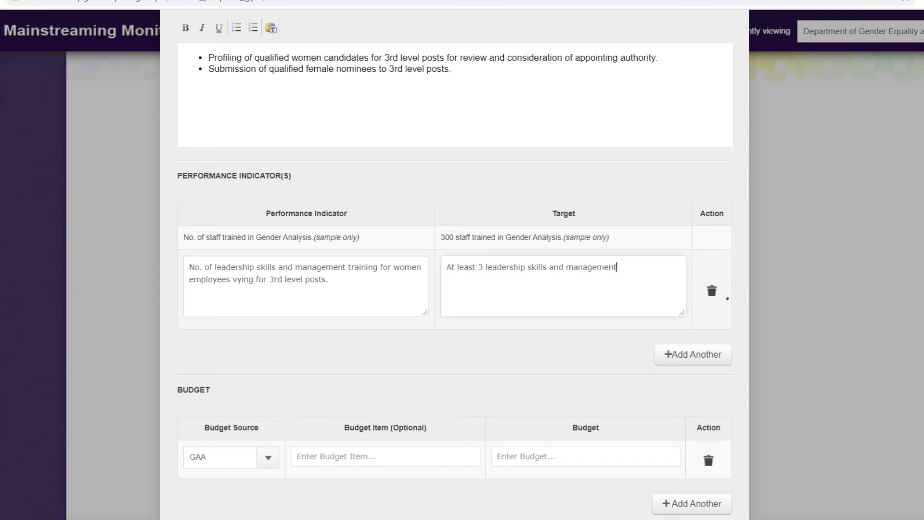
{"action": "type", "text": " training for women employees vying for 3rd level posts."}
{"action": "left_click", "coordinate": [693, 355]}
{"action": "left_click", "coordinate": [306, 361]}
{"action": "type", "text": "No. of wo"}
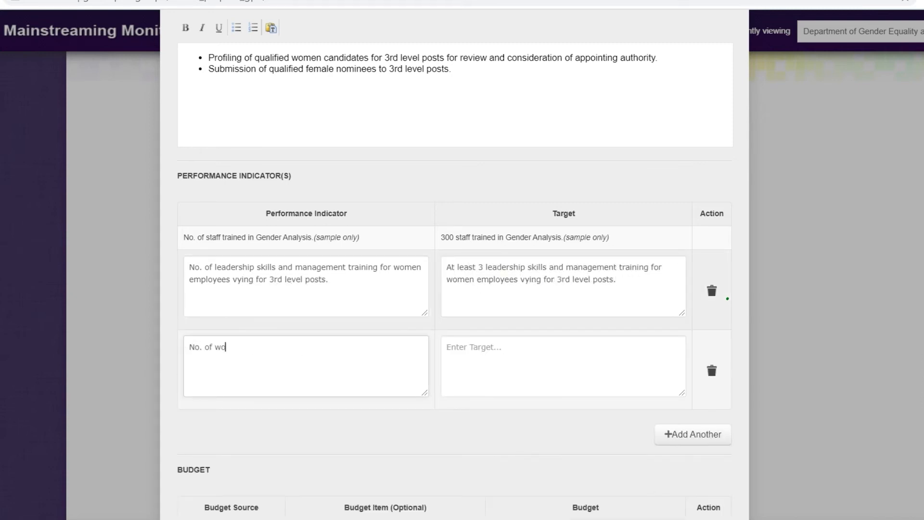
{"action": "type", "text": "men nominees for each vacancy submitted"}
{"action": "left_click", "coordinate": [564, 366]}
{"action": "type", "text": "5 women nominees for each vacancy submitted"}
- Enter a 546,000 budget and 'Human Resource and Management Development' as responsible office
{"action": "scroll", "coordinate": [455, 288], "scroll_direction": "down", "scroll_amount": 3}
{"action": "left_click", "coordinate": [268, 332]}
{"action": "left_click", "coordinate": [586, 331]}
{"action": "type", "text": "546,000"}
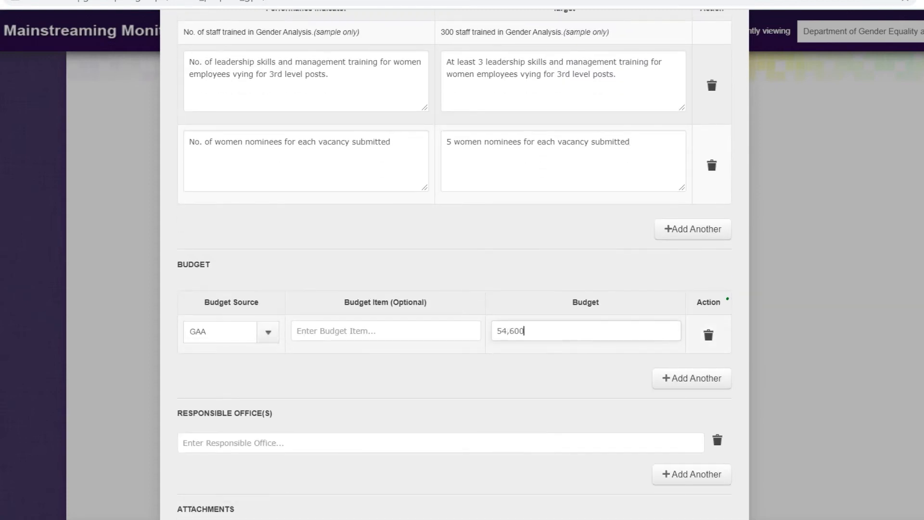
{"action": "scroll", "coordinate": [586, 330], "scroll_direction": "down", "scroll_amount": 2}
{"action": "left_click", "coordinate": [441, 330]}
{"action": "type", "text": "Human Resource and Manage"}
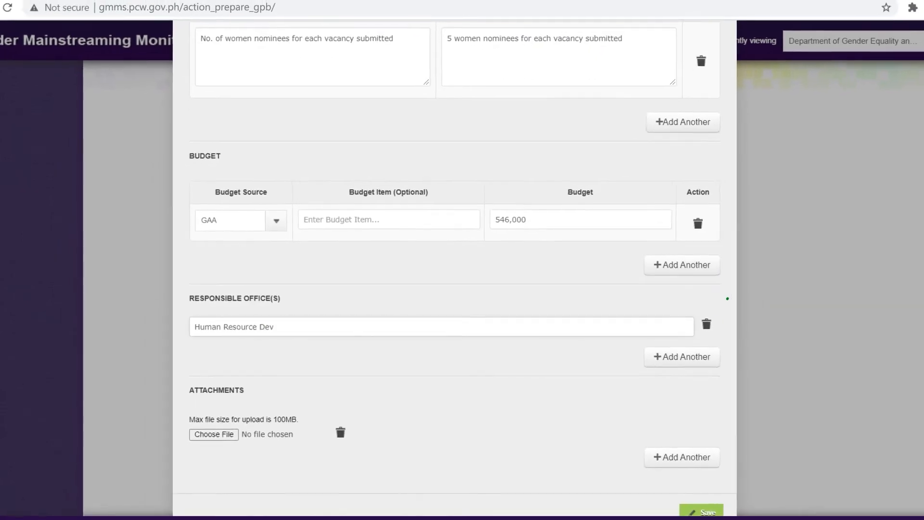
{"action": "type", "text": "ment Development"}
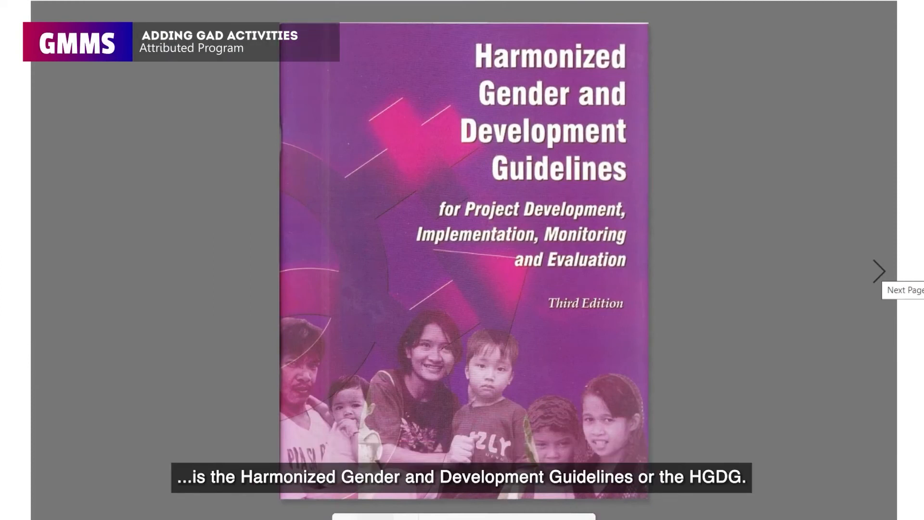
- Page forward four pages through the HGDG guidelines toward Box 5a
{"action": "left_click", "coordinate": [880, 271]}
{"action": "left_click", "coordinate": [880, 271]}
{"action": "left_click", "coordinate": [880, 272]}
{"action": "left_click", "coordinate": [880, 272]}
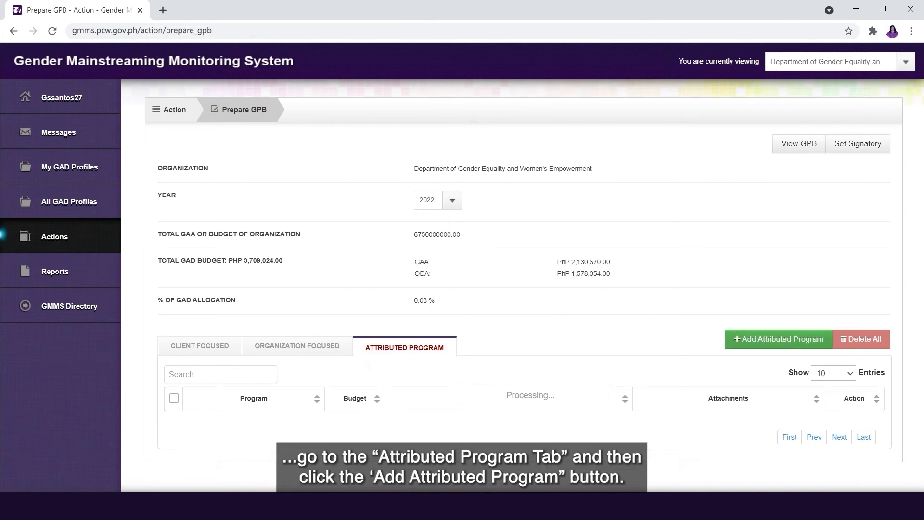
- Start attributed program 'National Training Program on Gender and Development' with GAA source and 10000000 budget
{"action": "left_click", "coordinate": [790, 340]}
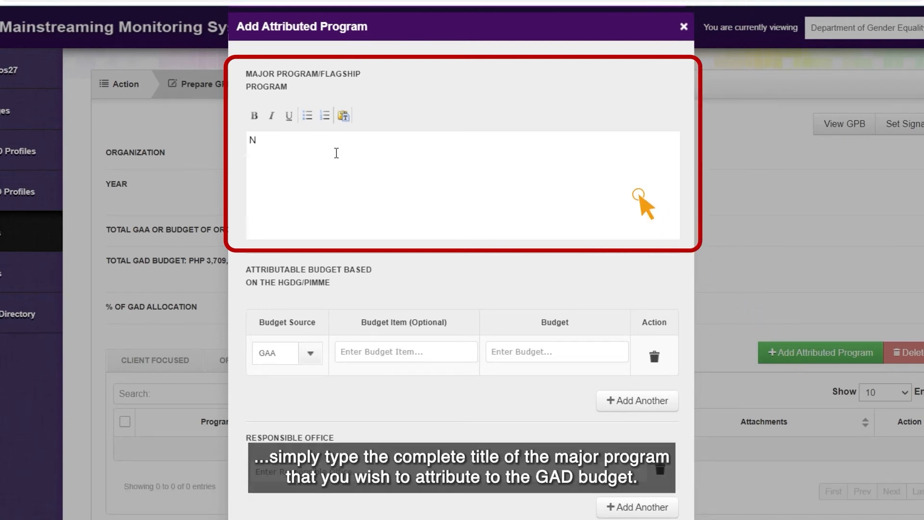
{"action": "type", "text": "onal Training Program "}
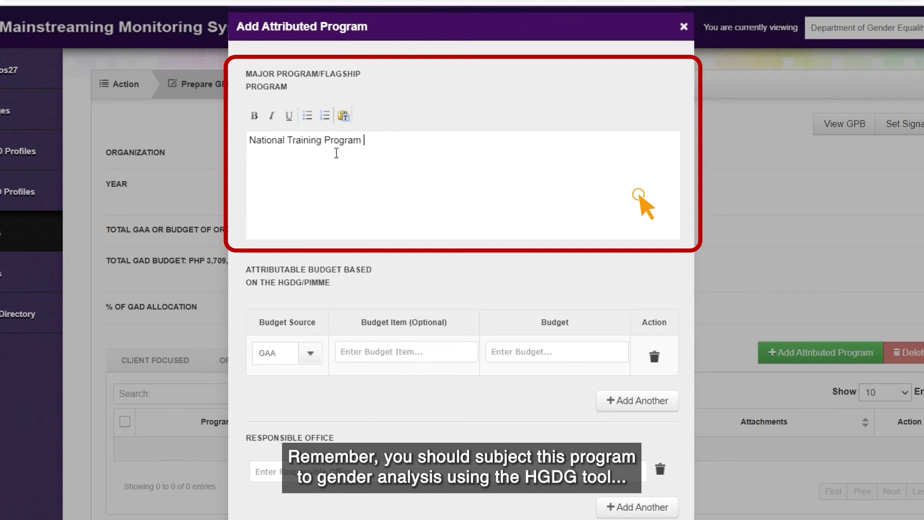
{"action": "type", "text": "on Gender and Development"}
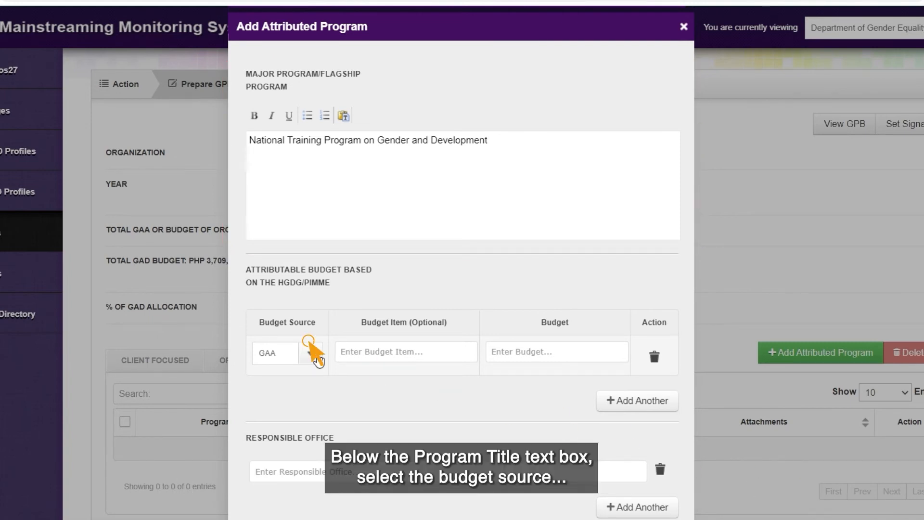
{"action": "left_click", "coordinate": [317, 359]}
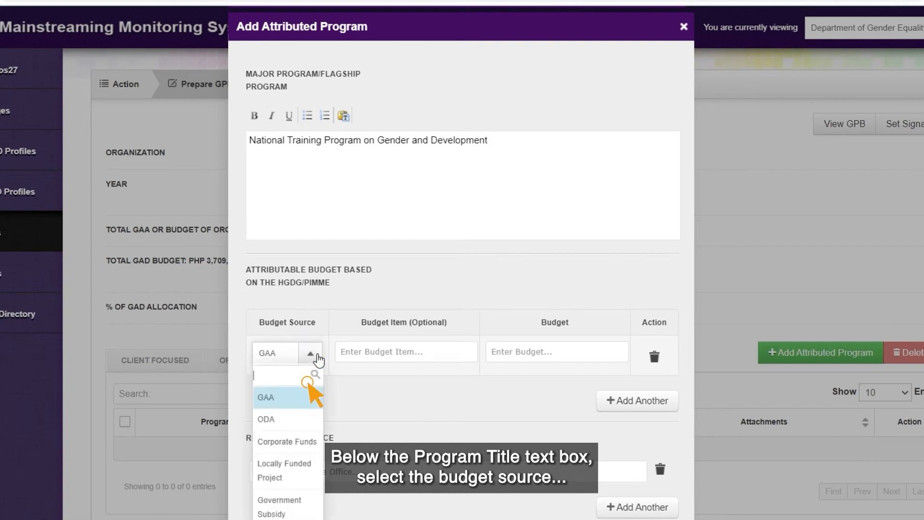
{"action": "left_click", "coordinate": [308, 403]}
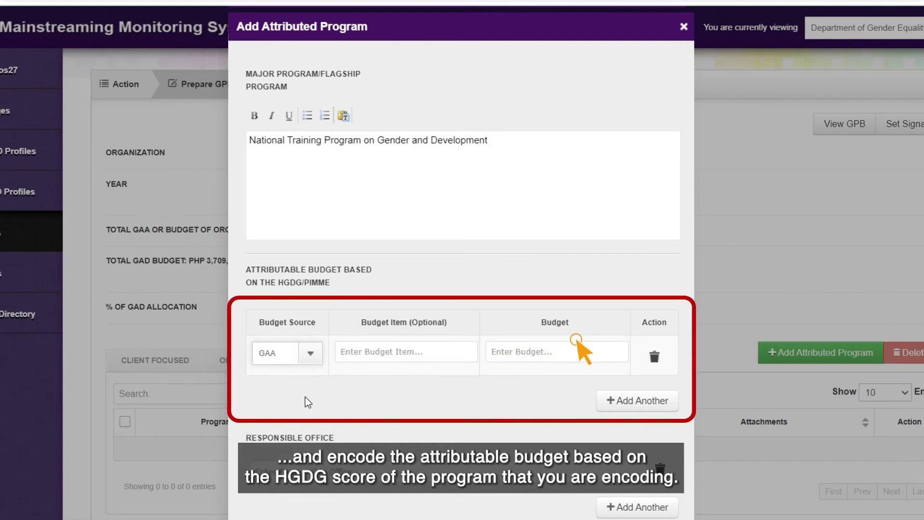
{"action": "left_click", "coordinate": [525, 351]}
{"action": "type", "text": "10000000"}
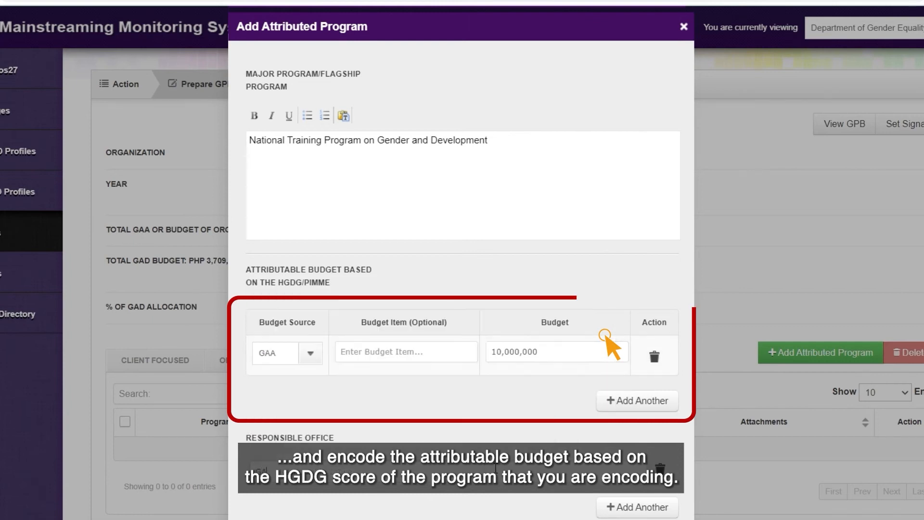
{"action": "scroll", "coordinate": [612, 346], "scroll_direction": "down", "scroll_amount": 3}
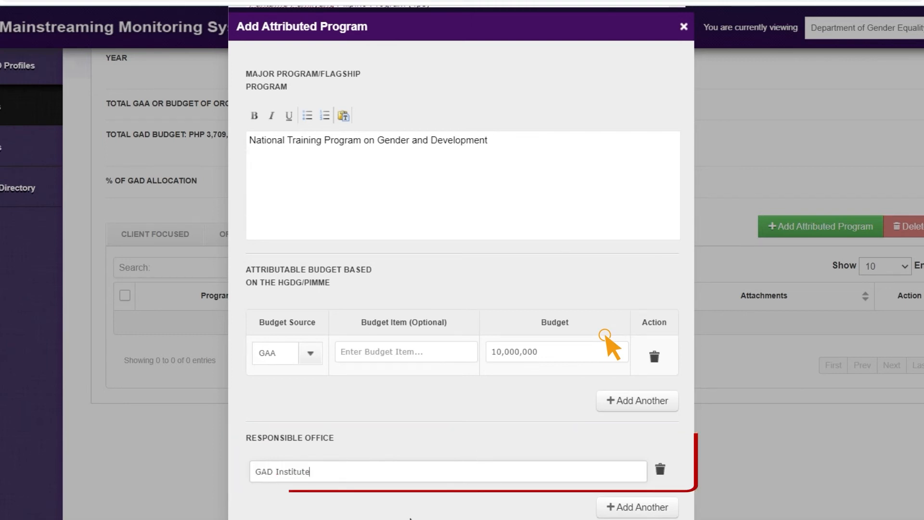
{"action": "scroll", "coordinate": [611, 347], "scroll_direction": "down", "scroll_amount": 1}
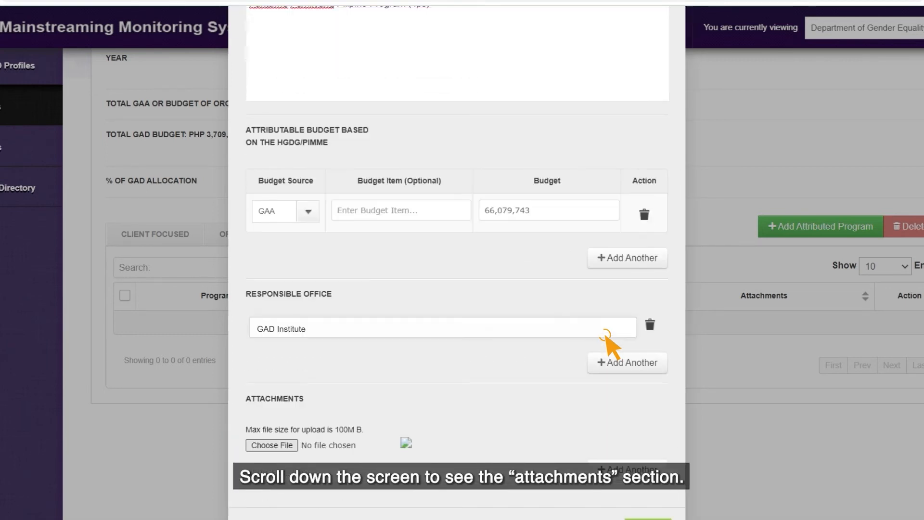
{"action": "scroll", "coordinate": [608, 343], "scroll_direction": "down", "scroll_amount": 1}
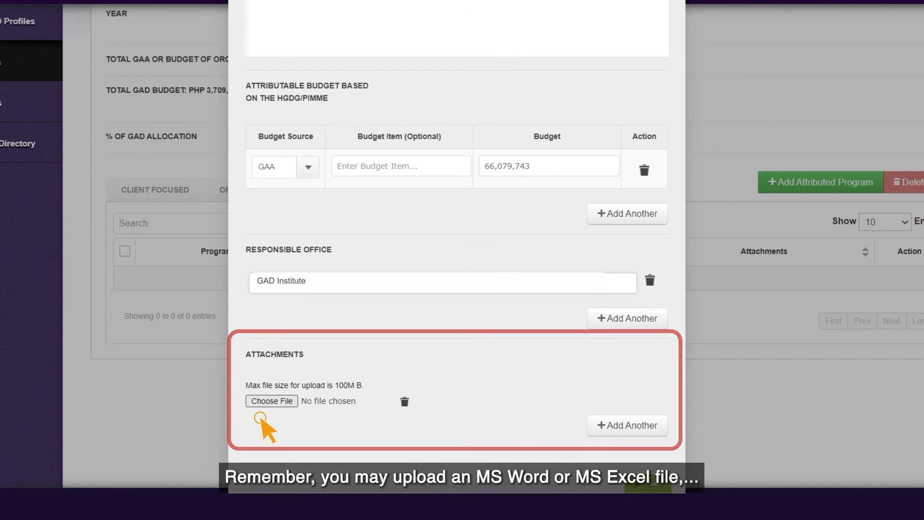
- Attach the HGDG Box 7 PDF to the attributed program
{"action": "left_click", "coordinate": [263, 405]}
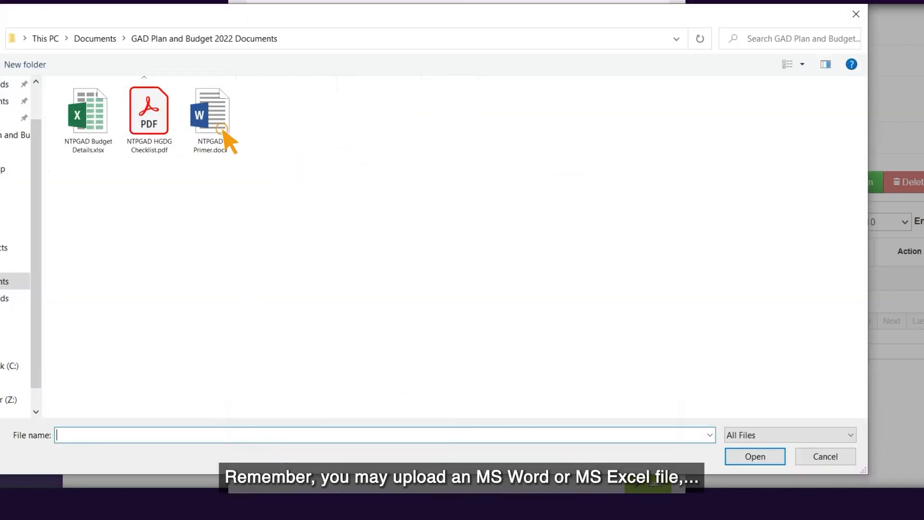
{"action": "left_click", "coordinate": [216, 111]}
{"action": "left_click", "coordinate": [217, 118]}
{"action": "left_click", "coordinate": [216, 111]}
{"action": "key", "text": "Return"}
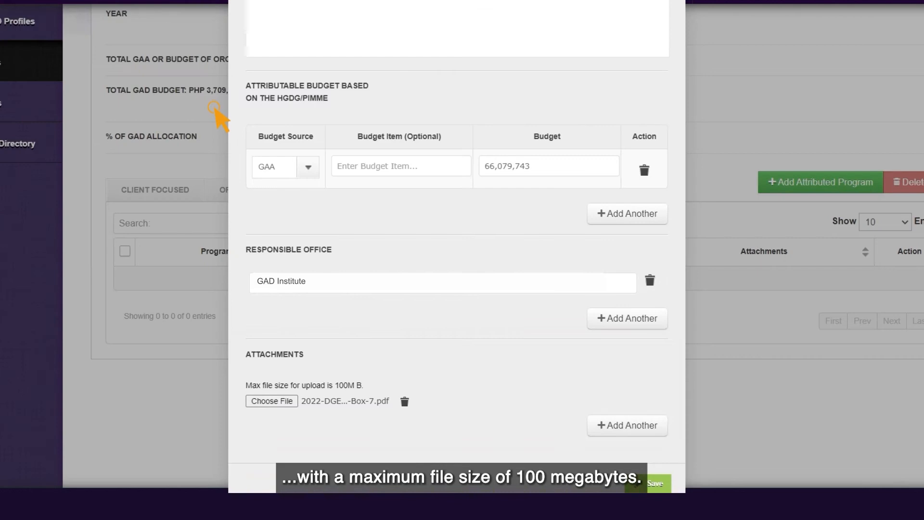
- Add a second attachment slot with Budget Breakdown.xlsx
{"action": "left_click", "coordinate": [627, 425]}
{"action": "left_click", "coordinate": [272, 423]}
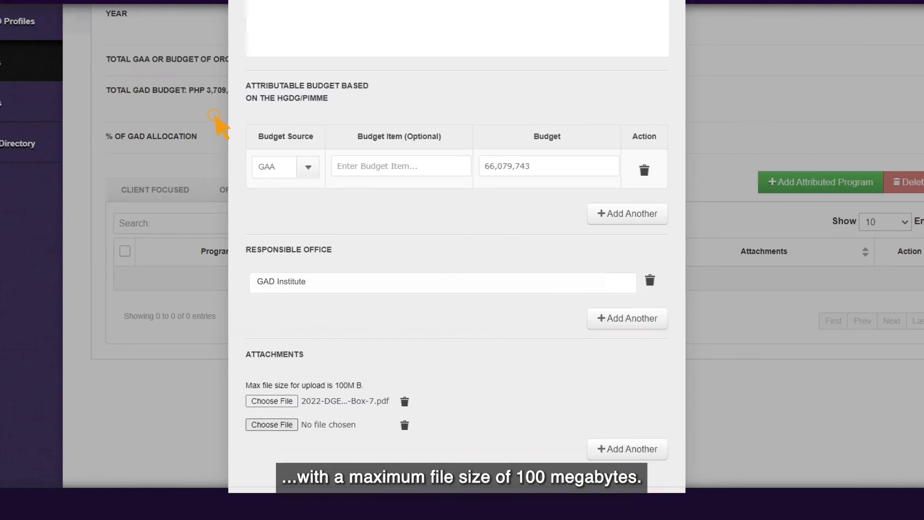
{"action": "left_click", "coordinate": [215, 119]}
{"action": "key", "text": "Return"}
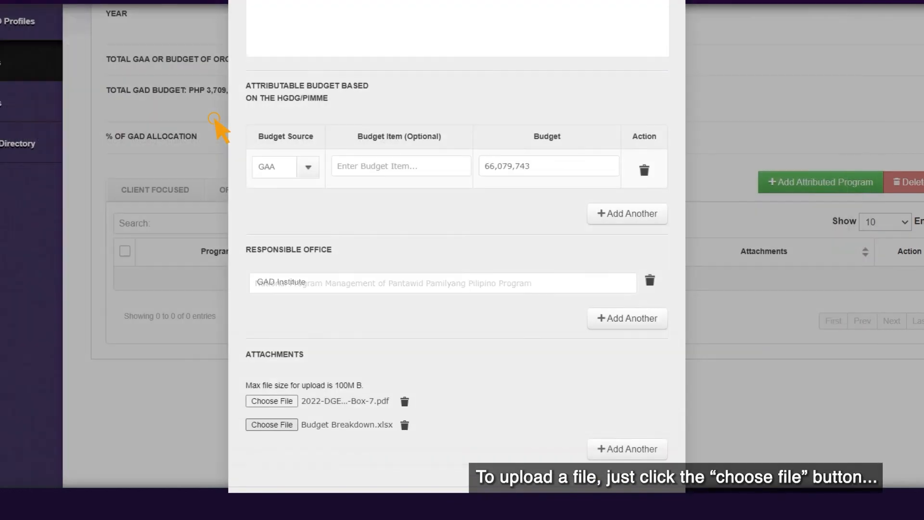
- Add a third attachment slot with NTPGAD Primer.docx
{"action": "left_click", "coordinate": [271, 446]}
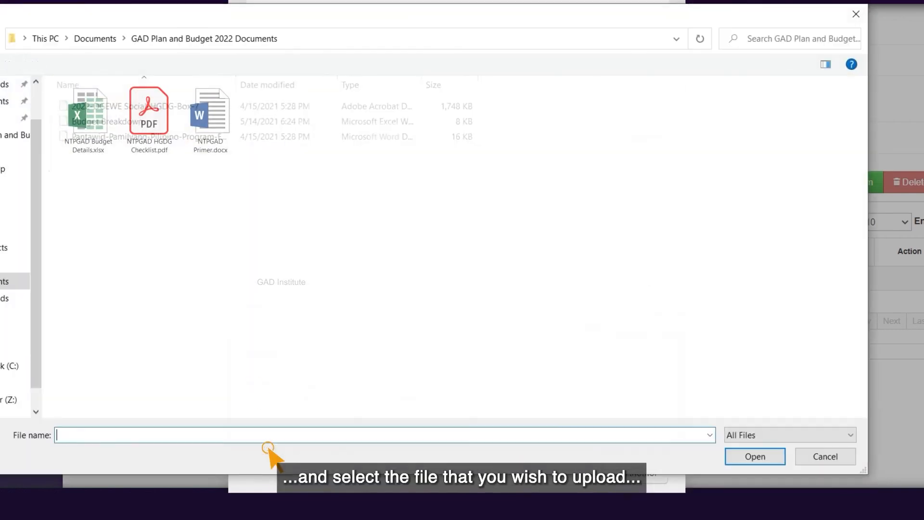
{"action": "type", "text": "F"}
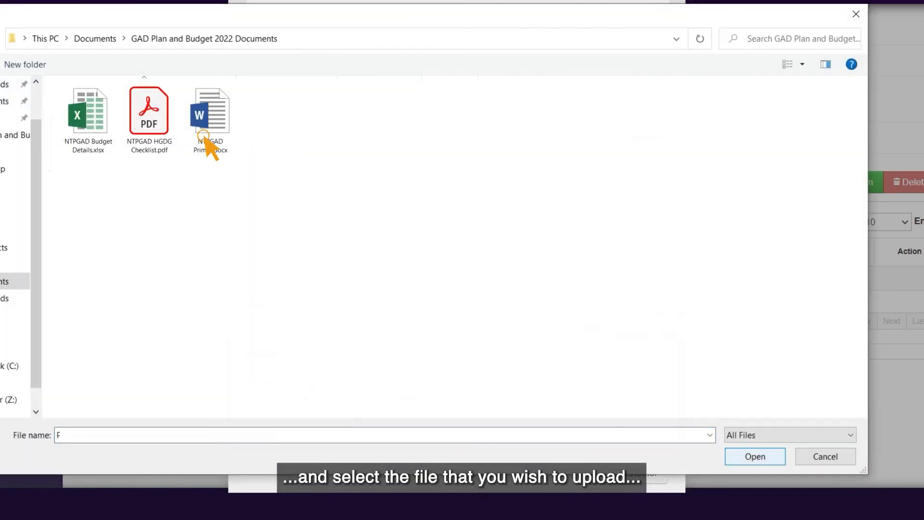
{"action": "double_click", "coordinate": [205, 137]}
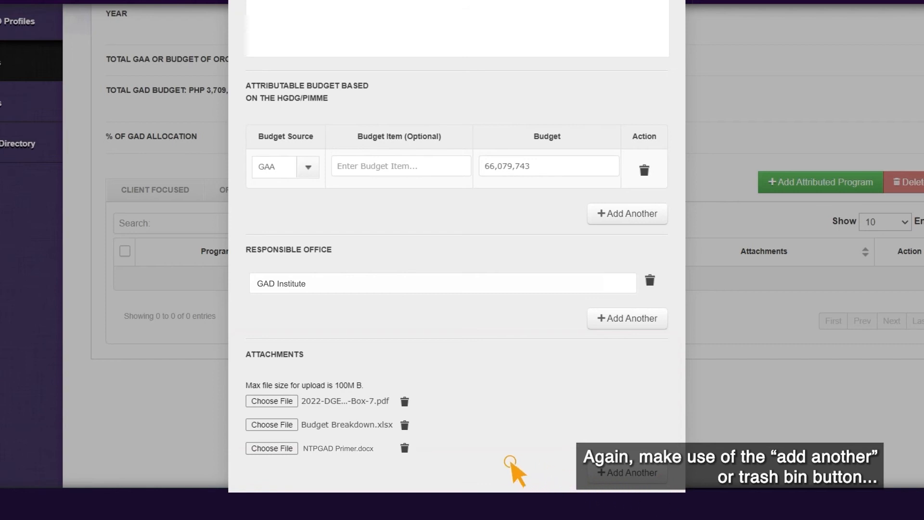
{"action": "scroll", "coordinate": [414, 436], "scroll_direction": "down", "scroll_amount": 1}
{"action": "scroll", "coordinate": [414, 436], "scroll_direction": "down", "scroll_amount": 3}
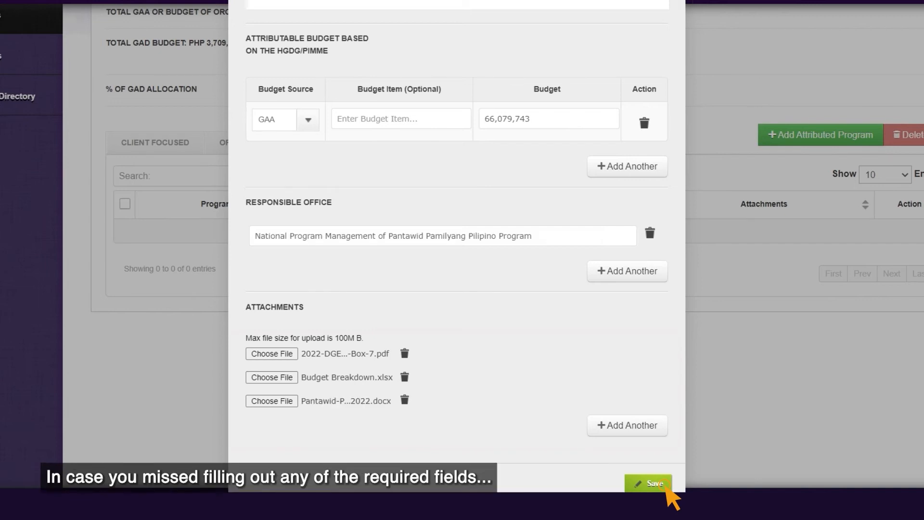
- After a failed save, keep GAA, enter a 10,000,000 budget and 'GAD' as responsible office
{"action": "left_click", "coordinate": [666, 487]}
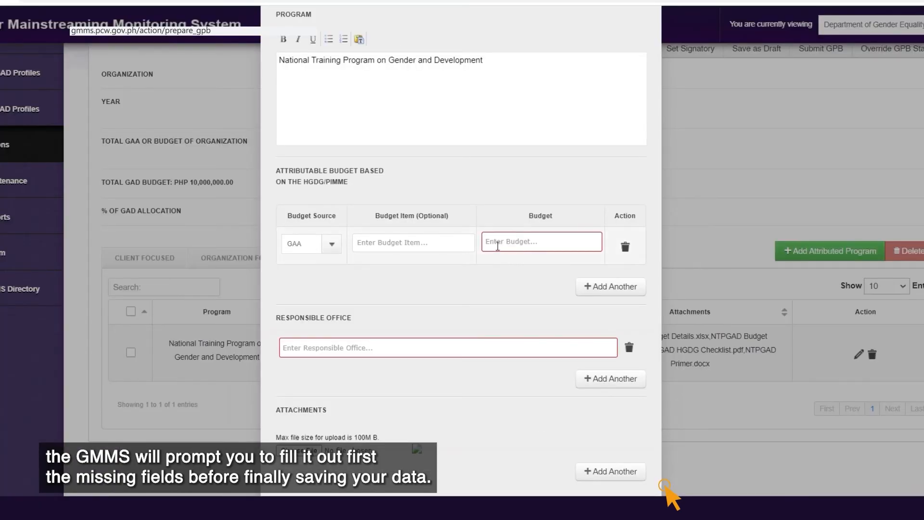
{"action": "left_click", "coordinate": [331, 246]}
{"action": "left_click", "coordinate": [329, 282]}
{"action": "left_click", "coordinate": [507, 241]}
{"action": "type", "text": "10,000,000"}
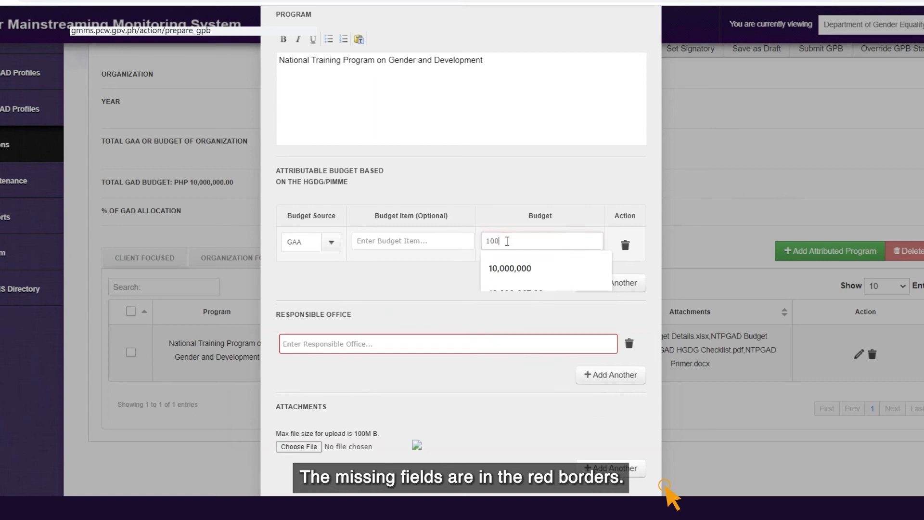
{"action": "left_click", "coordinate": [491, 345]}
{"action": "type", "text": "GAD"}
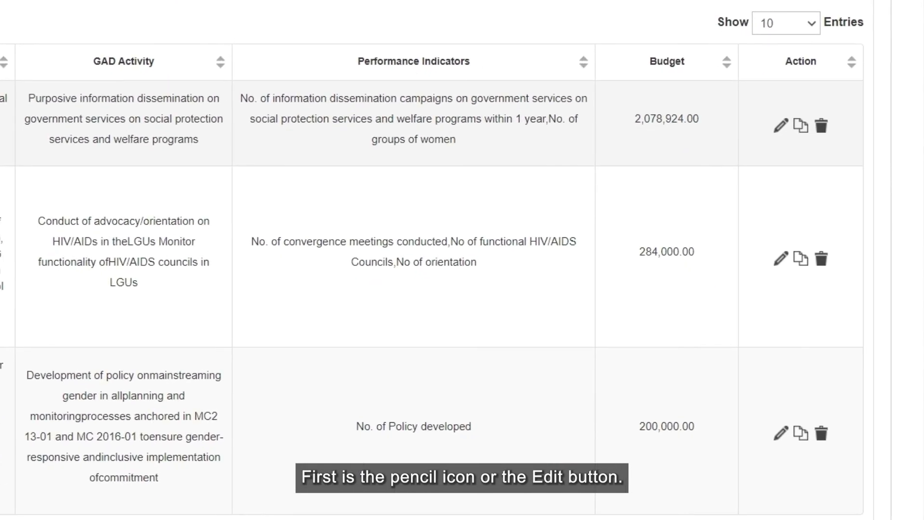
- Review the technical-assistance activity's details (99,667.00 GAA budget, NCR office) in the edit form and save it
{"action": "left_click", "coordinate": [782, 126]}
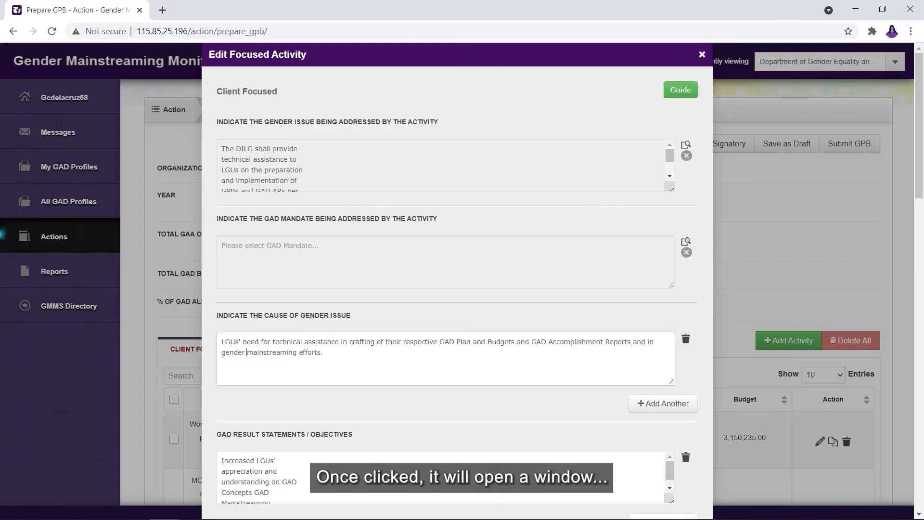
{"action": "scroll", "coordinate": [457, 289], "scroll_direction": "down", "scroll_amount": 3}
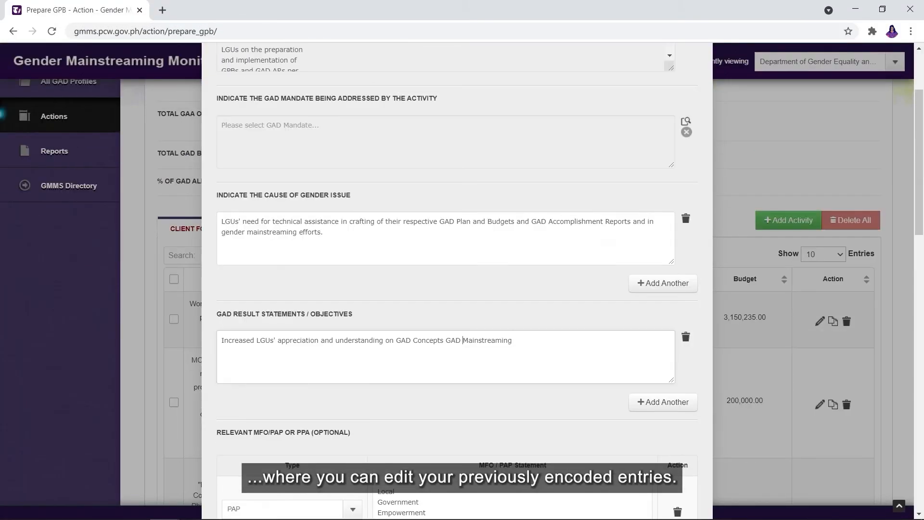
{"action": "scroll", "coordinate": [458, 289], "scroll_direction": "down", "scroll_amount": 1}
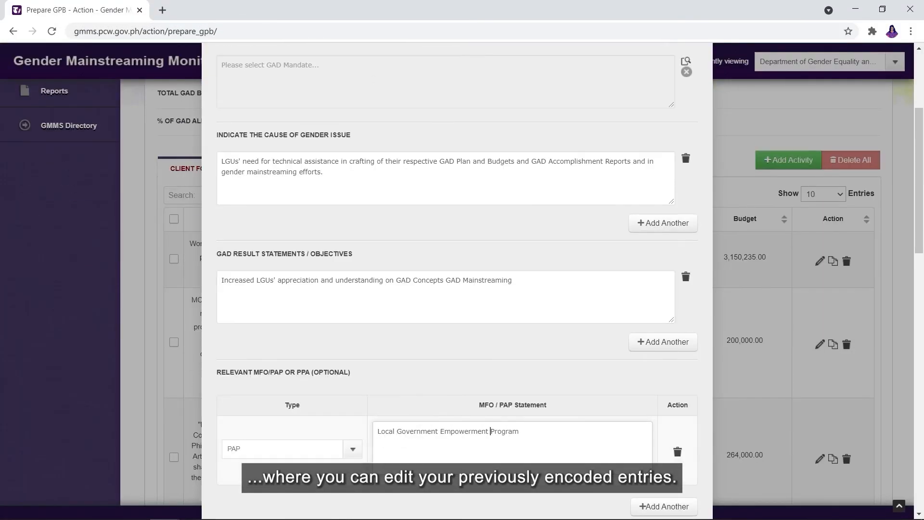
{"action": "scroll", "coordinate": [457, 289], "scroll_direction": "down", "scroll_amount": 4}
{"action": "scroll", "coordinate": [457, 289], "scroll_direction": "down", "scroll_amount": 5}
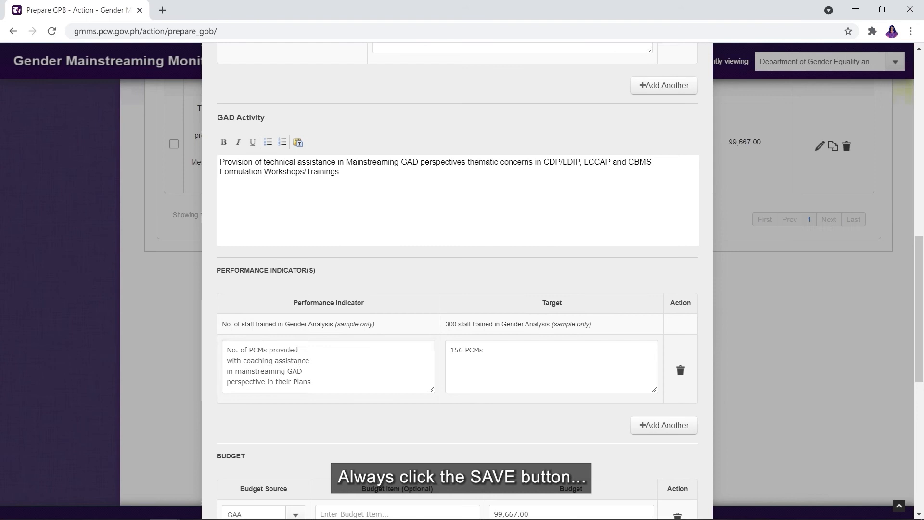
{"action": "scroll", "coordinate": [457, 289], "scroll_direction": "down", "scroll_amount": 8}
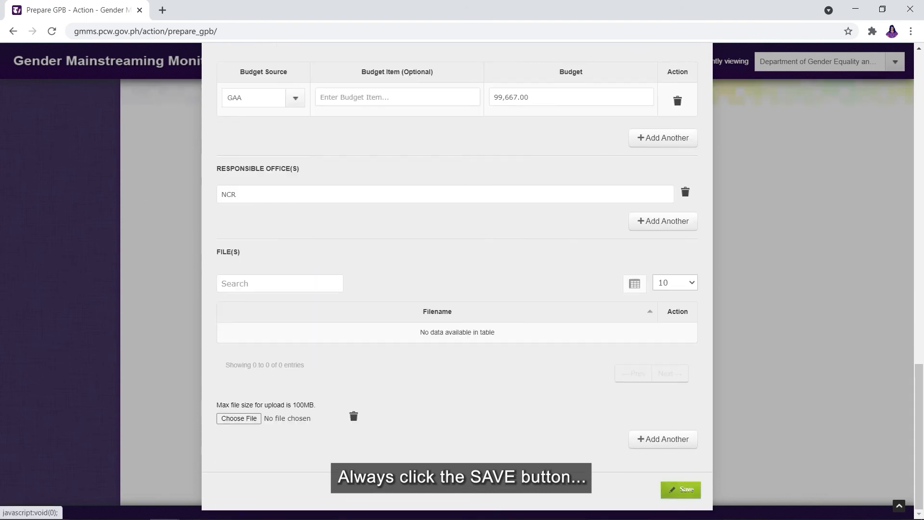
{"action": "left_click", "coordinate": [680, 489]}
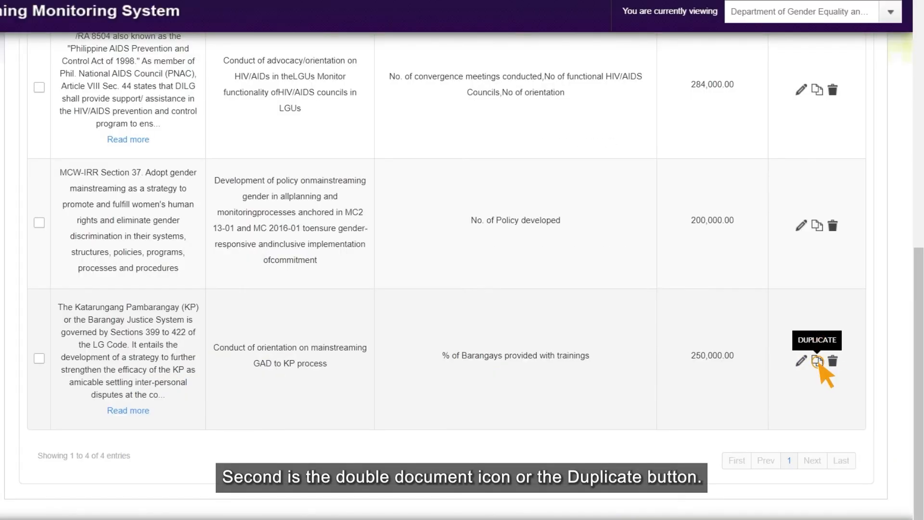
- Duplicate the activity and change its GAD Activity to end with 's on the use of Gender Analysis tools'
{"action": "left_click", "coordinate": [818, 362]}
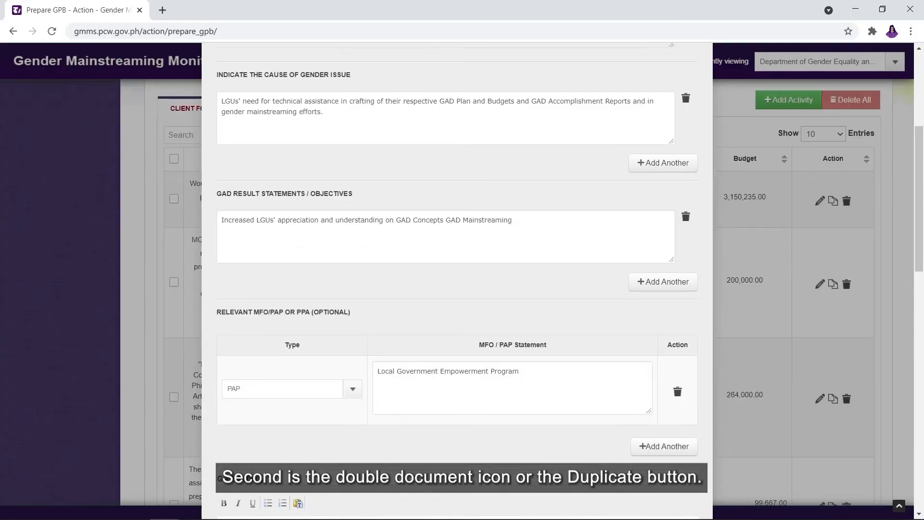
{"action": "scroll", "coordinate": [458, 279], "scroll_direction": "down", "scroll_amount": 2}
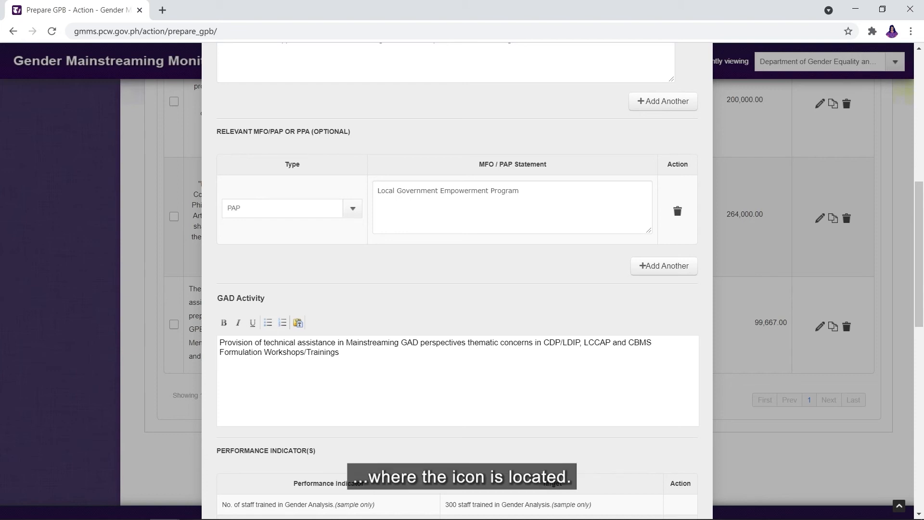
{"action": "key", "text": "BackSpace"}
{"action": "key", "text": "BackSpace"}
{"action": "key", "text": "BackSpace"}
{"action": "key", "text": "BackSpace"}
{"action": "key", "text": "BackSpace"}
{"action": "key", "text": "BackSpace"}
{"action": "key", "text": "BackSpace"}
{"action": "key", "text": "BackSpace"}
{"action": "key", "text": "BackSpace"}
{"action": "key", "text": "BackSpace"}
{"action": "key", "text": "BackSpace"}
{"action": "key", "text": "BackSpace"}
{"action": "key", "text": "BackSpace"}
{"action": "key", "text": "BackSpace"}
{"action": "key", "text": "BackSpace"}
{"action": "key", "text": "BackSpace"}
{"action": "key", "text": "BackSpace"}
{"action": "key", "text": "BackSpace"}
{"action": "key", "text": "BackSpace"}
{"action": "key", "text": "BackSpace"}
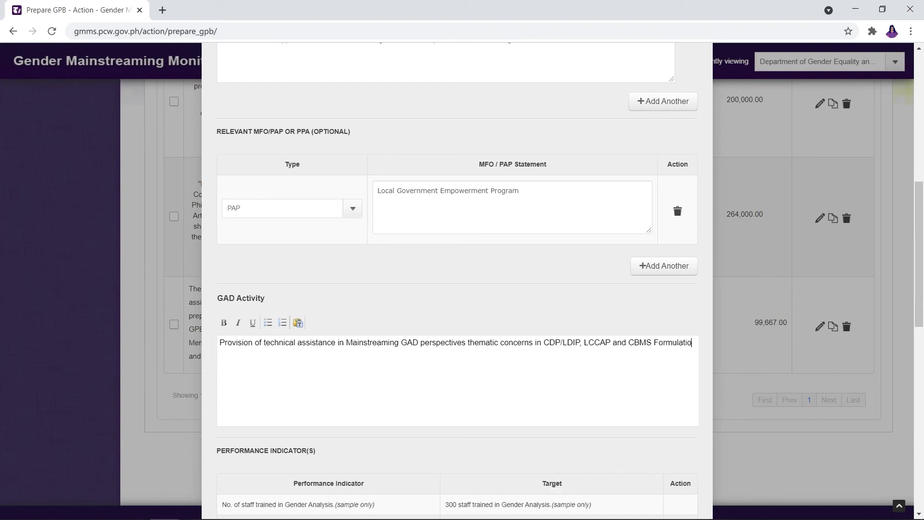
{"action": "type", "text": "s on "}
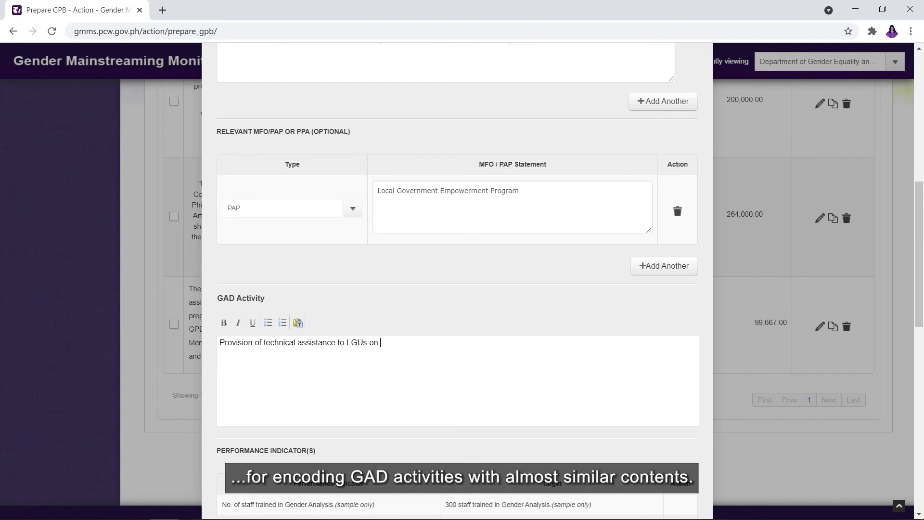
{"action": "type", "text": "the use of Gender Analysis tools"}
- Reword the performance indicator's ending to training and set the target to 863 PCMBs
{"action": "scroll", "coordinate": [457, 289], "scroll_direction": "down", "scroll_amount": 5}
{"action": "left_click", "coordinate": [381, 300]}
{"action": "key", "text": "BackSpace"}
{"action": "key", "text": "BackSpace"}
{"action": "key", "text": "BackSpace"}
{"action": "key", "text": "BackSpace"}
{"action": "key", "text": "BackSpace"}
{"action": "key", "text": "BackSpace"}
{"action": "key", "text": "BackSpace"}
{"action": "key", "text": "BackSpace"}
{"action": "key", "text": "BackSpace"}
{"action": "key", "text": "BackSpace"}
{"action": "key", "text": "BackSpace"}
{"action": "key", "text": "BackSpace"}
{"action": "key", "text": "BackSpace"}
{"action": "key", "text": "BackSpace"}
{"action": "key", "text": "BackSpace"}
{"action": "key", "text": "BackSpace"}
{"action": "key", "text": "BackSpace"}
{"action": "key", "text": "BackSpace"}
{"action": "key", "text": "BackSpace"}
{"action": "key", "text": "BackSpace"}
{"action": "type", "text": "trainin"}
{"action": "left_click", "coordinate": [515, 297]}
{"action": "key", "text": "BackSpace"}
{"action": "key", "text": "BackSpace"}
{"action": "key", "text": "BackSpace"}
{"action": "key", "text": "BackSpace"}
{"action": "key", "text": "BackSpace"}
{"action": "key", "text": "BackSpace"}
{"action": "key", "text": "BackSpace"}
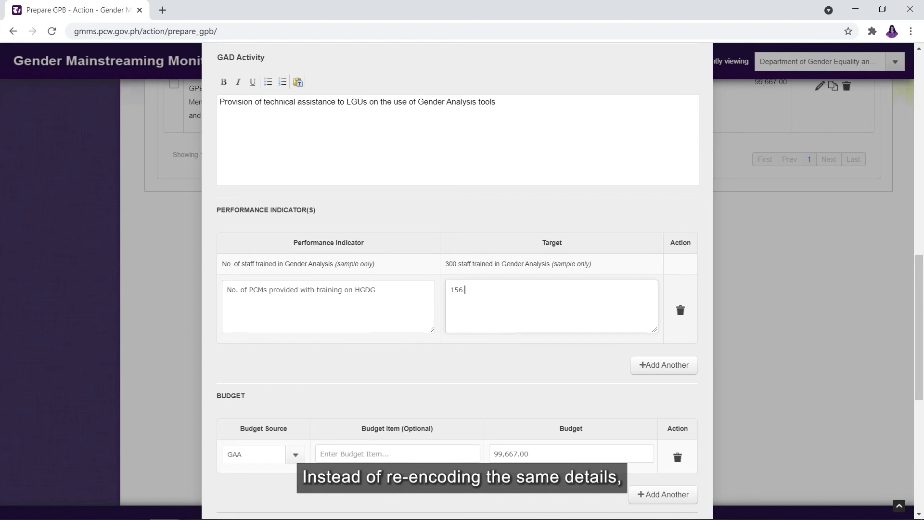
{"action": "type", "text": "863 PCMBs"}
- Set the budget to 1,907,279, adjust the responsible office, and save the copy
{"action": "scroll", "coordinate": [516, 298], "scroll_direction": "down", "scroll_amount": 3}
{"action": "double_click", "coordinate": [515, 273]}
{"action": "type", "text": "19"}
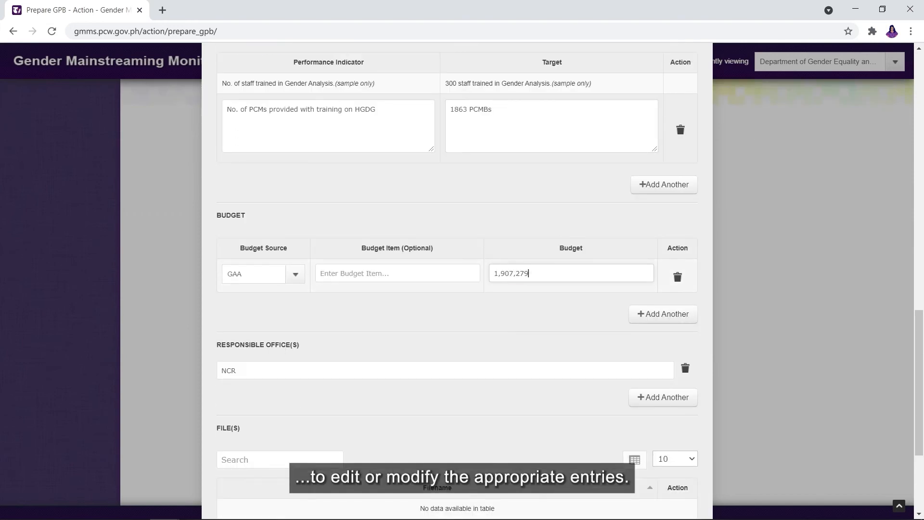
{"action": "left_click", "coordinate": [236, 371]}
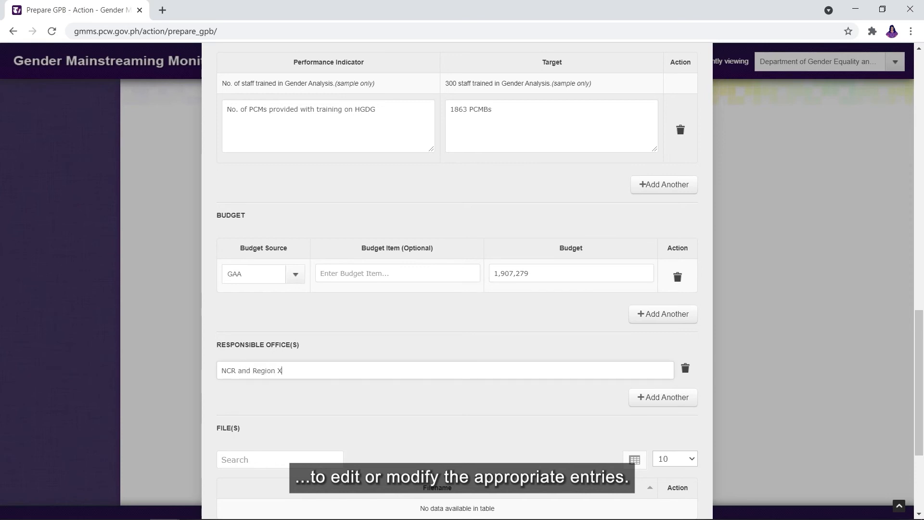
{"action": "scroll", "coordinate": [457, 281], "scroll_direction": "down", "scroll_amount": 3}
{"action": "left_click", "coordinate": [681, 489]}
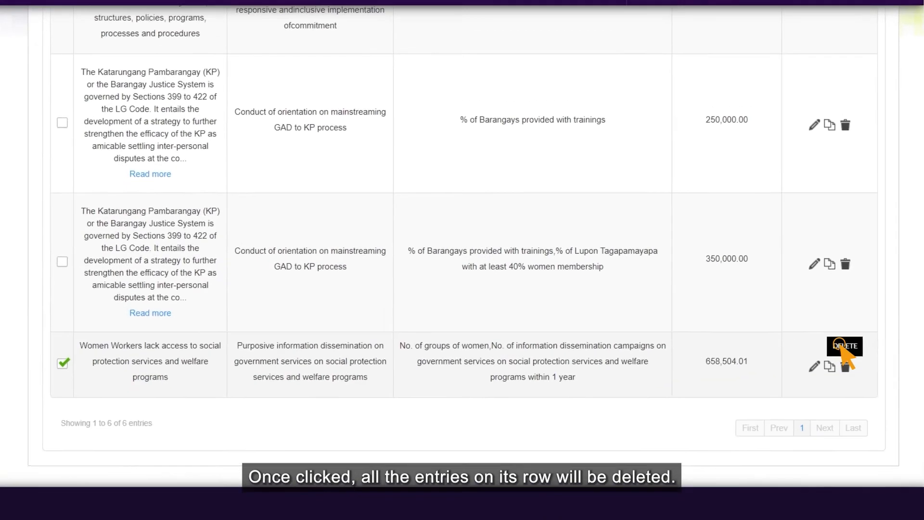
- Delete the Women Workers activity (658,504.01) and confirm, leaving a PHP 442,788,767.00 GAD budget
{"action": "left_click", "coordinate": [841, 346]}
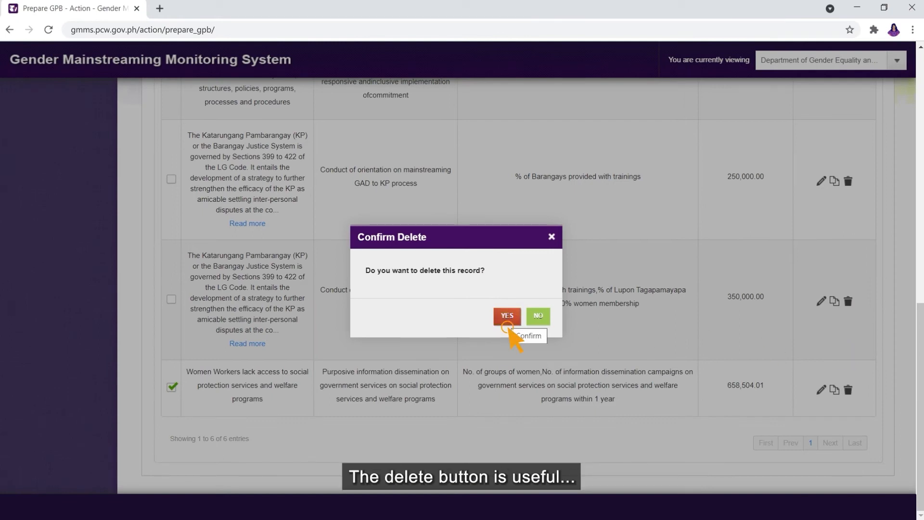
{"action": "left_click", "coordinate": [508, 326]}
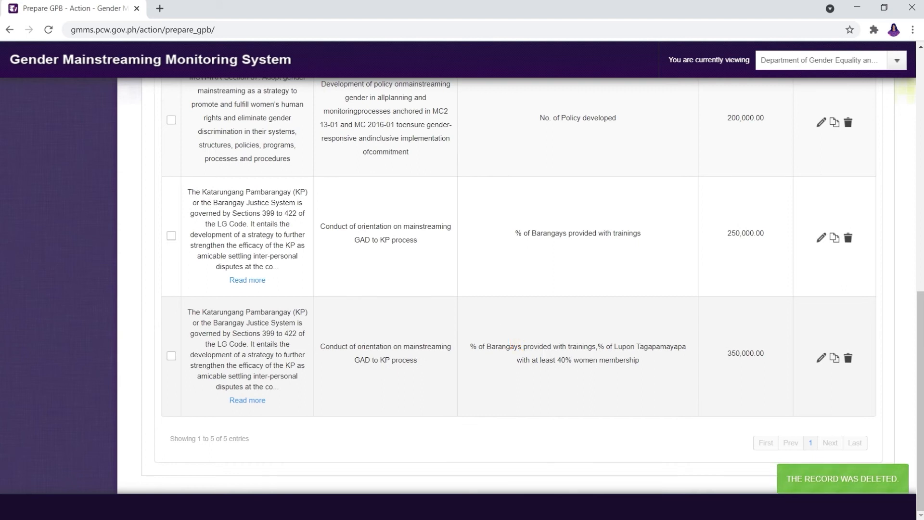
{"action": "left_click_drag", "start_coordinate": [921, 401], "coordinate": [921, 247]}
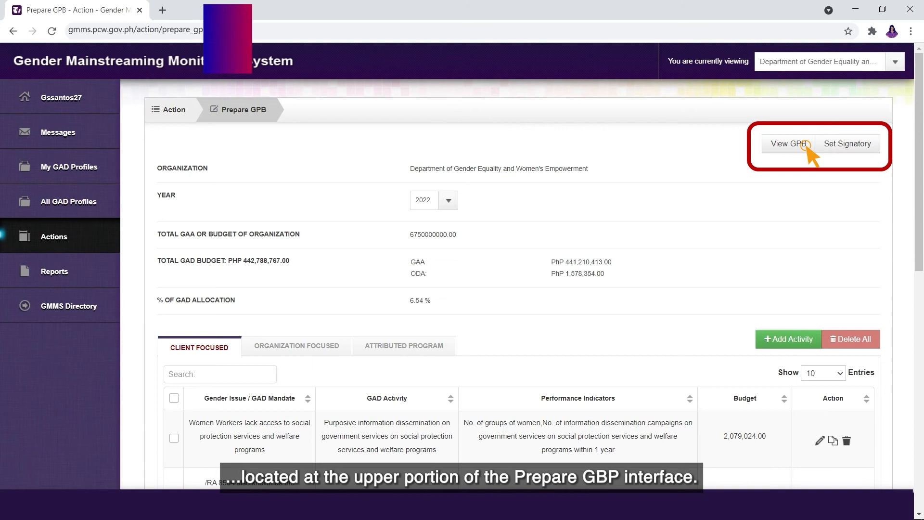
- Export the 2022 GPB report to Excel, then open its nine-page PDF and page through it
{"action": "left_click", "coordinate": [805, 145]}
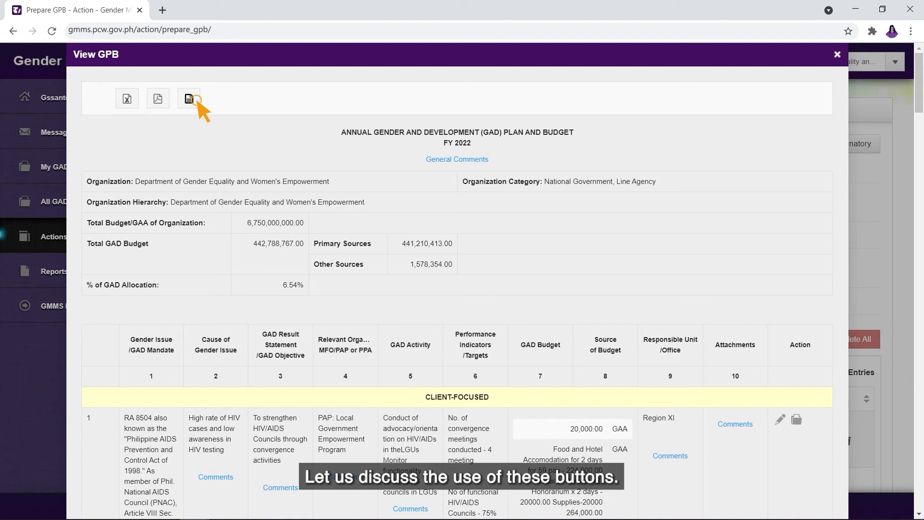
{"action": "left_click", "coordinate": [121, 101]}
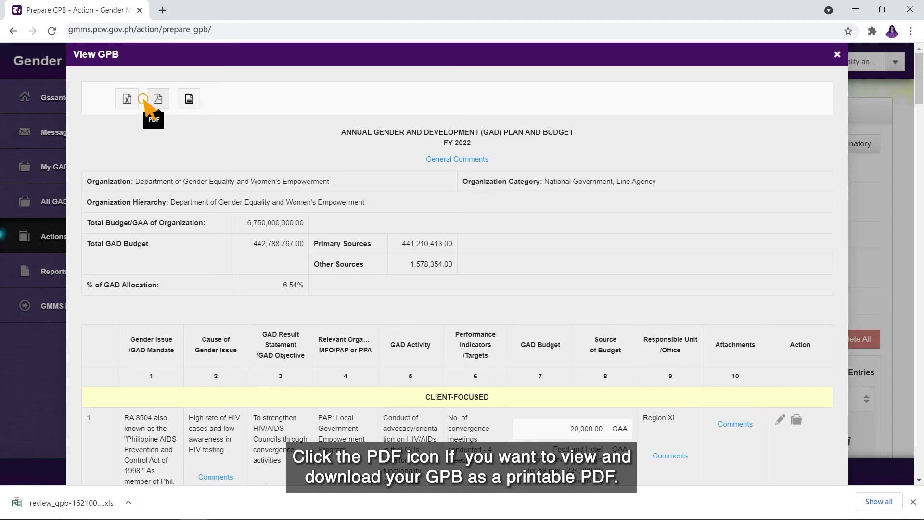
{"action": "left_click", "coordinate": [159, 99]}
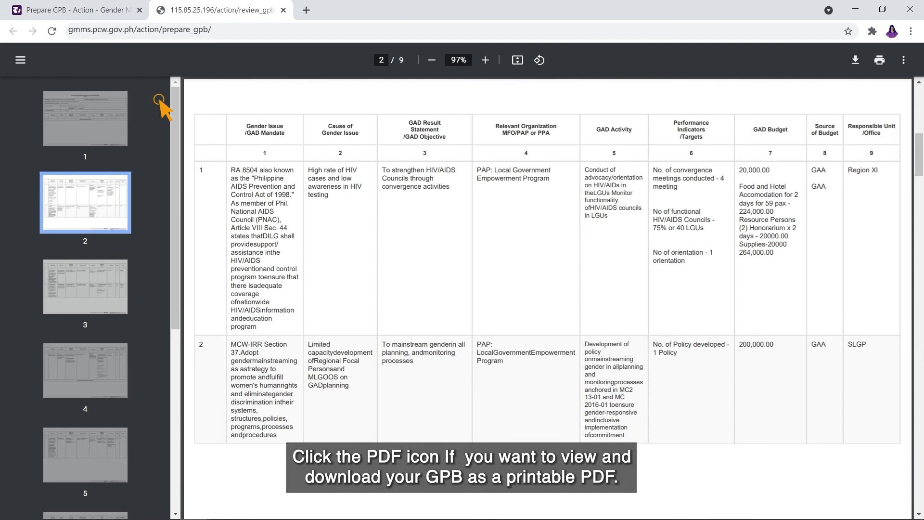
{"action": "left_click", "coordinate": [85, 287]}
{"action": "scroll", "coordinate": [549, 299], "scroll_direction": "down", "scroll_amount": 8}
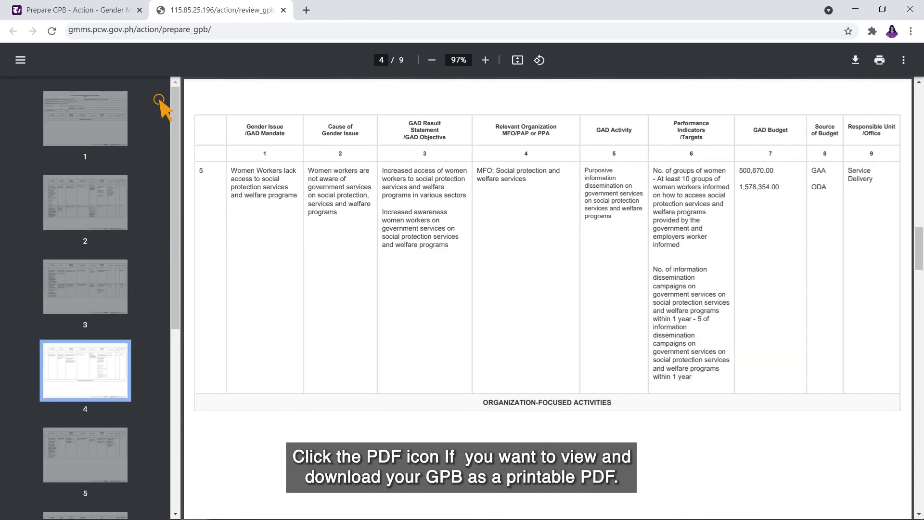
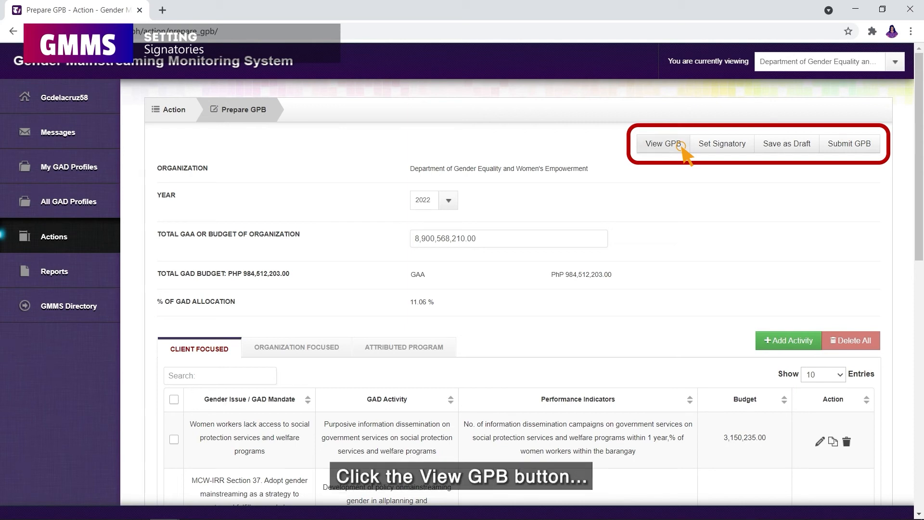
{"action": "left_click", "coordinate": [682, 146]}
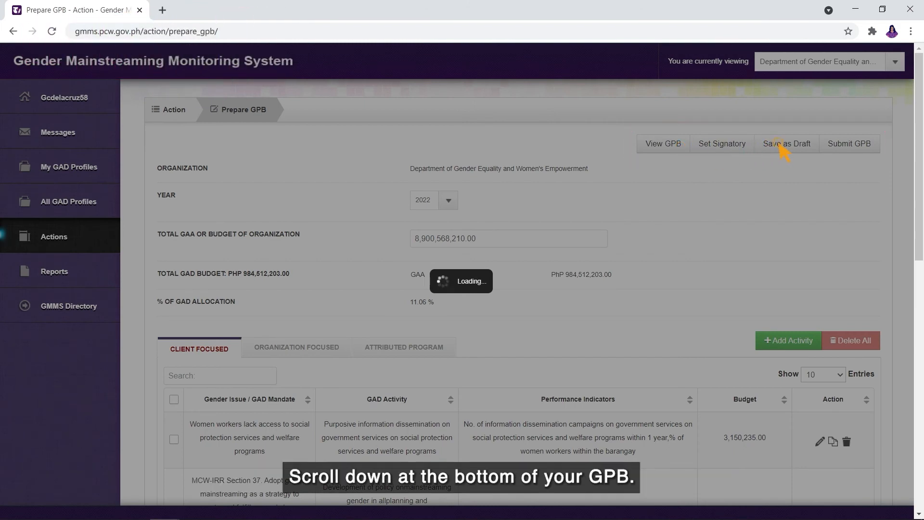
{"action": "scroll", "coordinate": [905, 381], "scroll_direction": "down", "scroll_amount": 20}
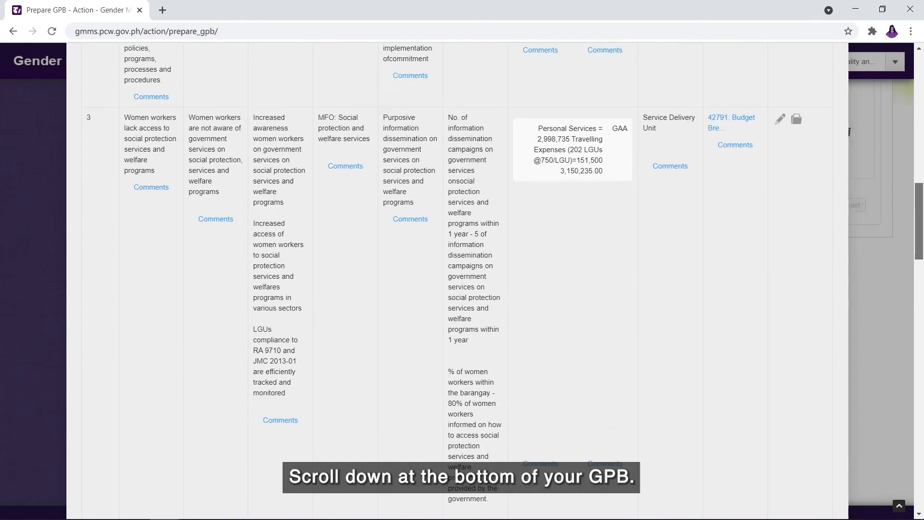
{"action": "scroll", "coordinate": [906, 381], "scroll_direction": "down", "scroll_amount": 5}
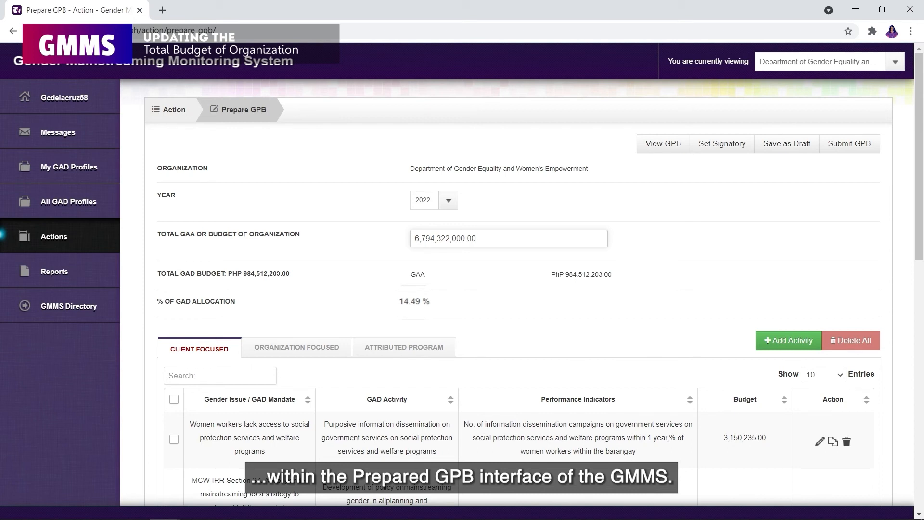
- Replace the organization budget with 8,900,568,210 and save the GPB as a draft
{"action": "key", "text": "BackSpace"}
{"action": "key", "text": "BackSpace"}
{"action": "key", "text": "BackSpace"}
{"action": "key", "text": "BackSpace"}
{"action": "key", "text": "BackSpace"}
{"action": "key", "text": "BackSpace"}
{"action": "key", "text": "BackSpace"}
{"action": "key", "text": "BackSpace"}
{"action": "key", "text": "BackSpace"}
{"action": "key", "text": "BackSpace"}
{"action": "key", "text": "BackSpace"}
{"action": "key", "text": "BackSpace"}
{"action": "key", "text": "BackSpace"}
{"action": "key", "text": "BackSpace"}
{"action": "key", "text": "BackSpace"}
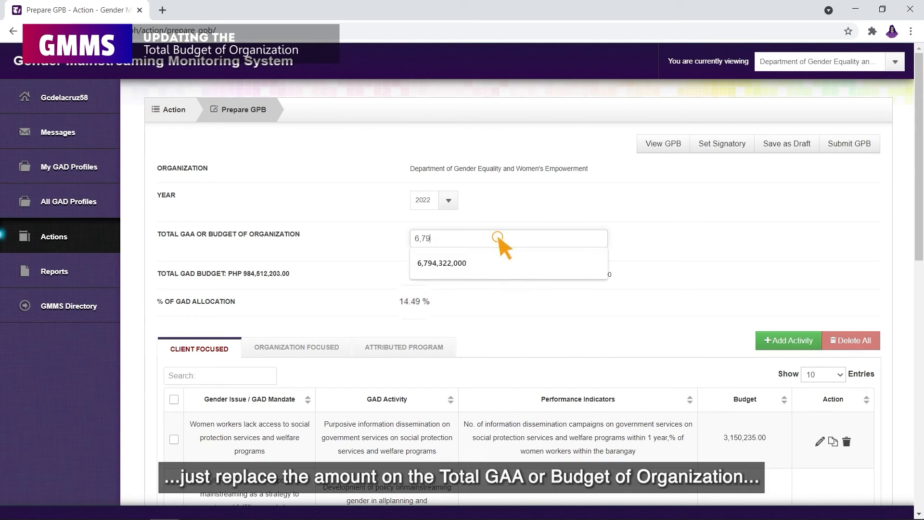
{"action": "type", "text": "8,900,"}
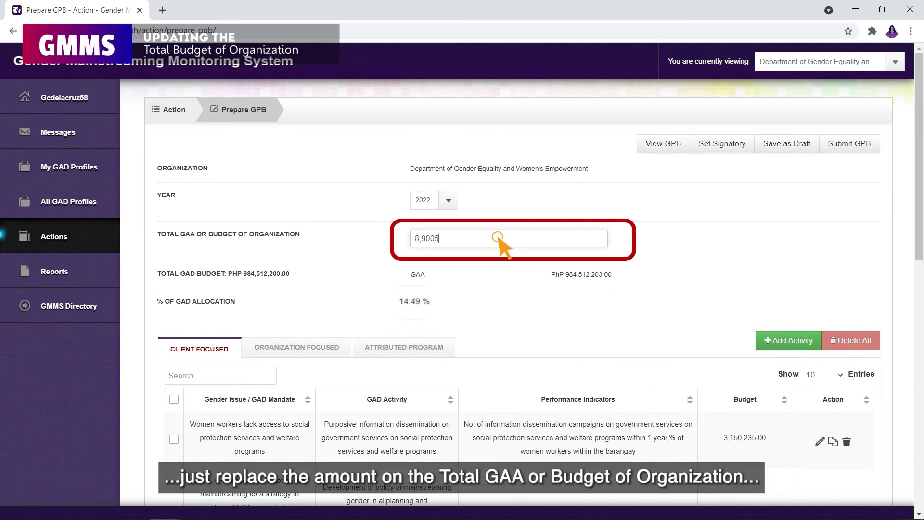
{"action": "type", "text": "568,210"}
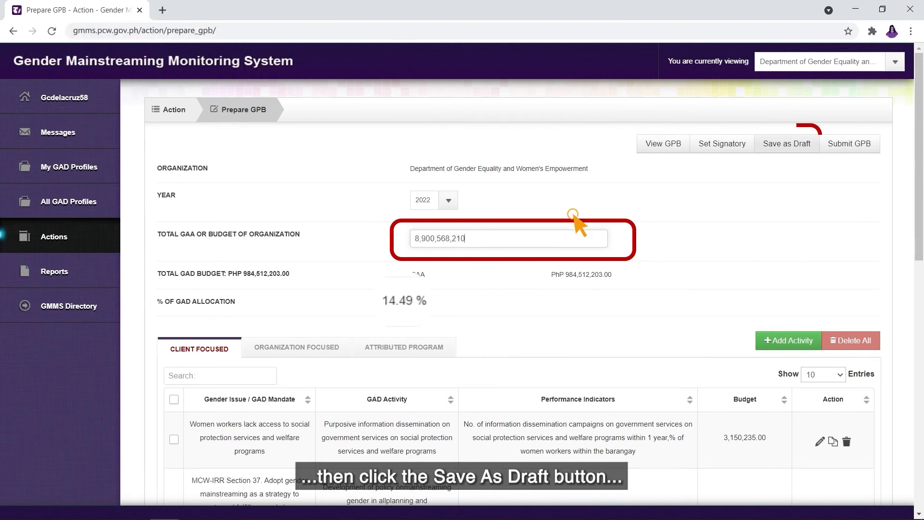
{"action": "left_click", "coordinate": [817, 145]}
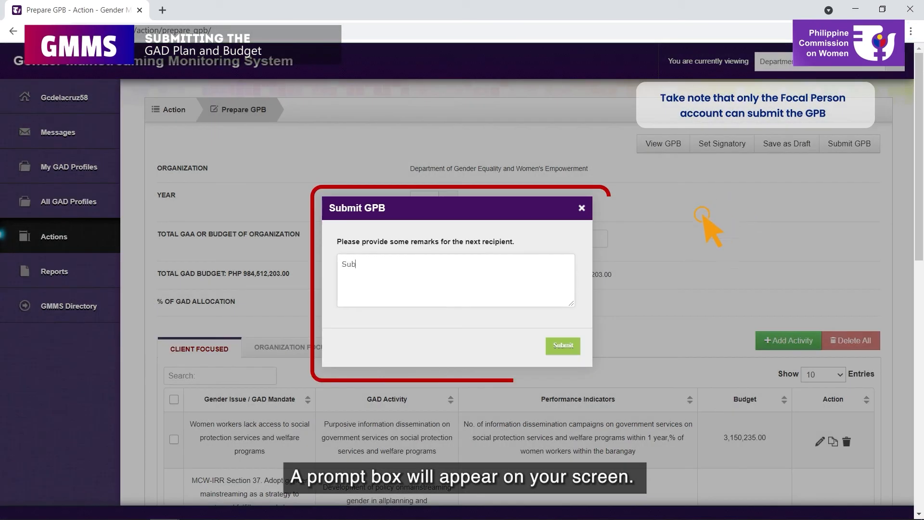
- Submit the GPB with the remark 'Submitting DGEWE's GPB for your review.' and confirm
{"action": "type", "text": "mitting DGEWE's GPB for your review."}
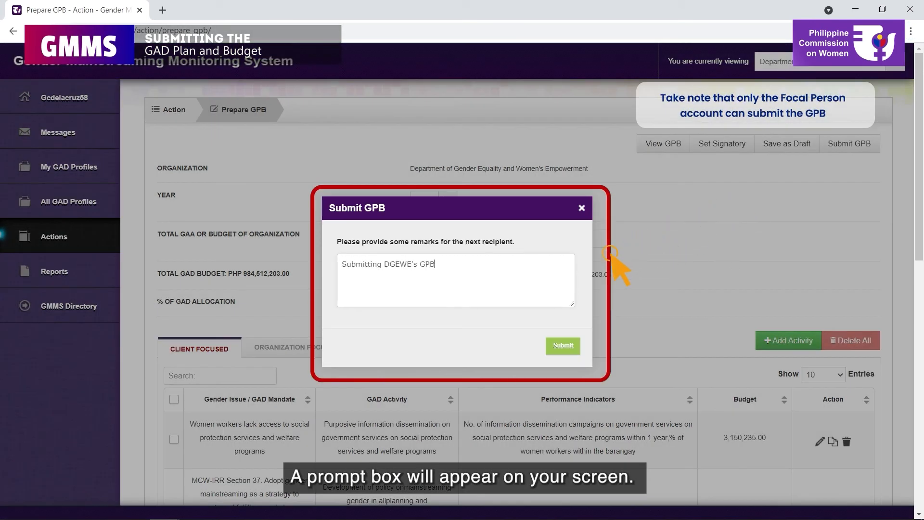
{"action": "left_click", "coordinate": [563, 345]}
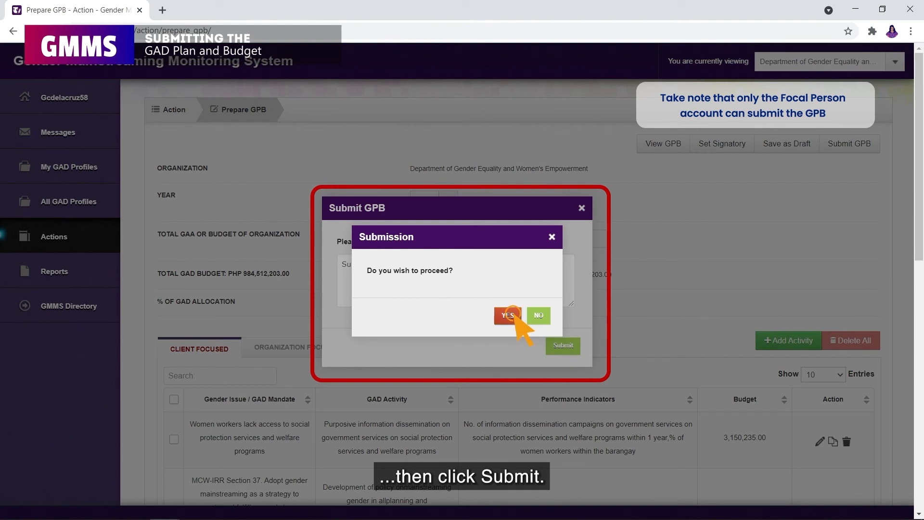
{"action": "left_click", "coordinate": [508, 315]}
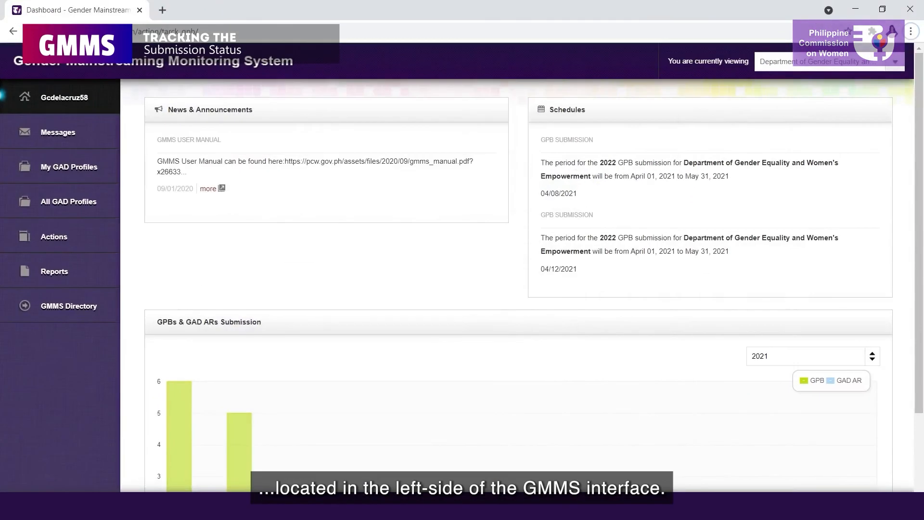
- Check the Department of Gender Equality's GPB status in Track GPB and ARs, then follow the revision e-mail link
{"action": "left_click", "coordinate": [101, 230]}
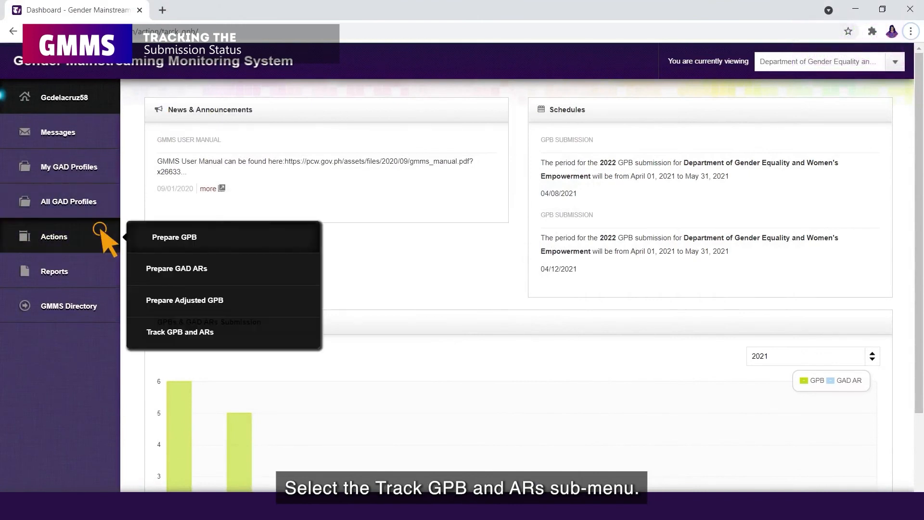
{"action": "left_click", "coordinate": [266, 341]}
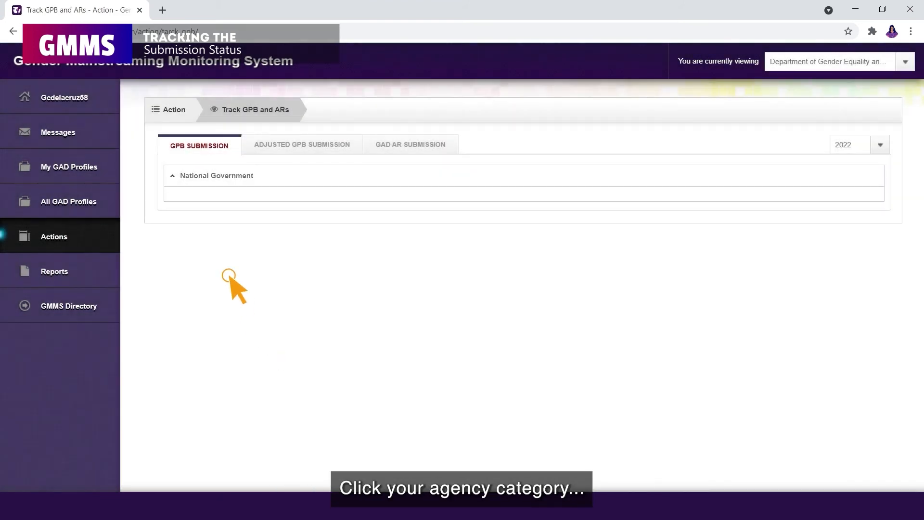
{"action": "left_click", "coordinate": [172, 176]}
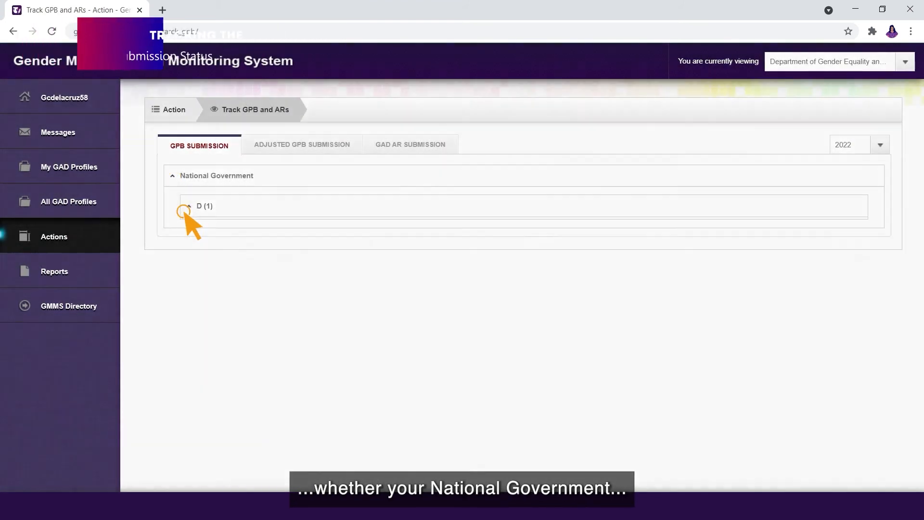
{"action": "left_click", "coordinate": [183, 211]}
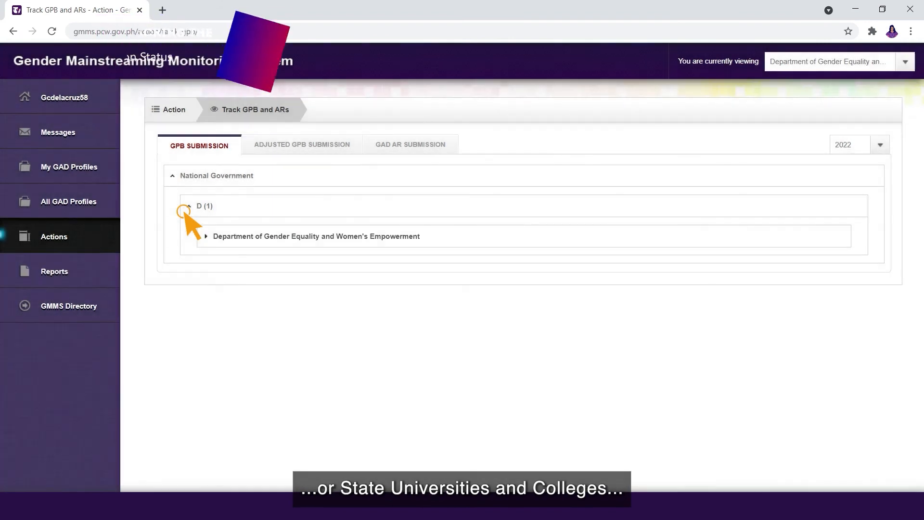
{"action": "left_click", "coordinate": [206, 236]}
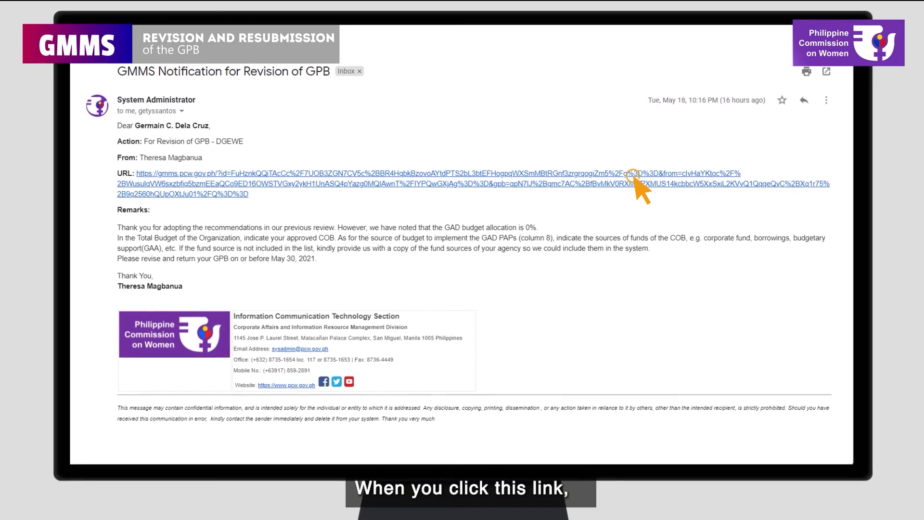
{"action": "left_click", "coordinate": [633, 176]}
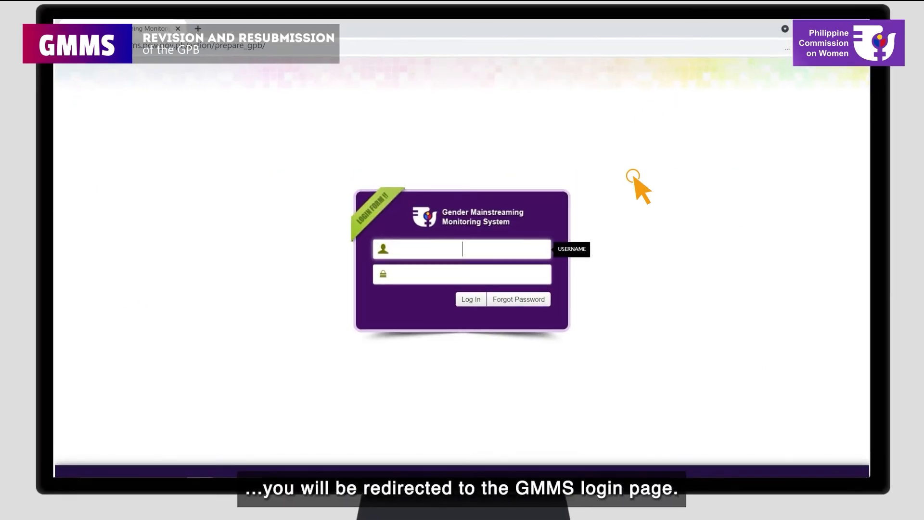
- Log in with the account username and password and open the returned 2022 GPB
{"action": "key", "text": "Tab"}
{"action": "type", "text": "******"}
{"action": "key", "text": "Return"}
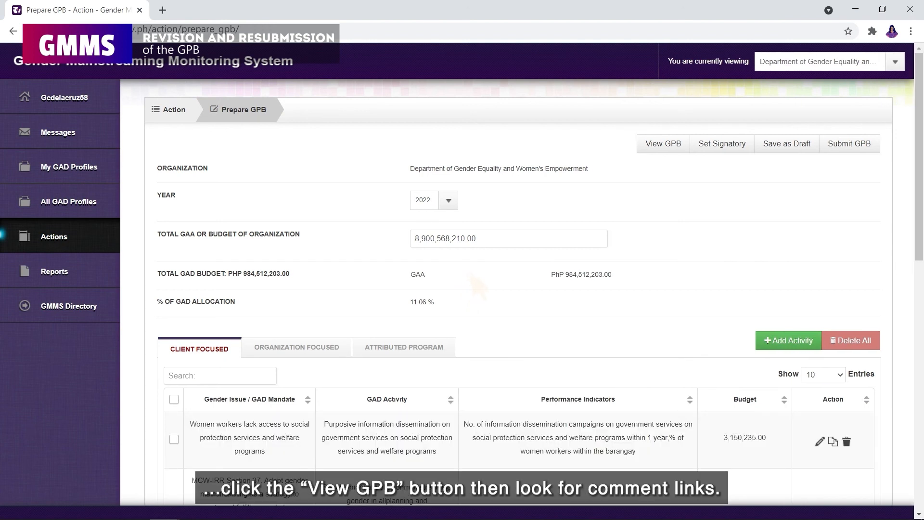
{"action": "left_click", "coordinate": [670, 144]}
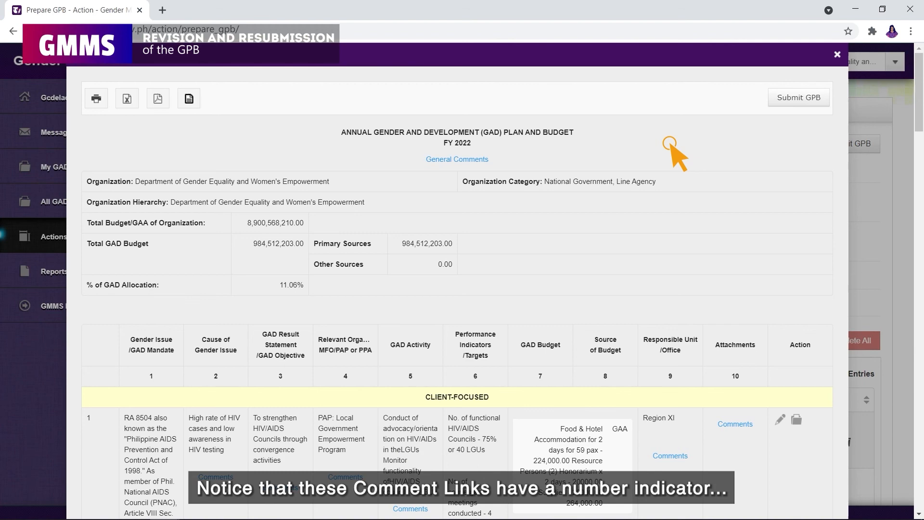
{"action": "scroll", "coordinate": [670, 143], "scroll_direction": "down", "scroll_amount": 10}
{"action": "scroll", "coordinate": [676, 156], "scroll_direction": "down", "scroll_amount": 15}
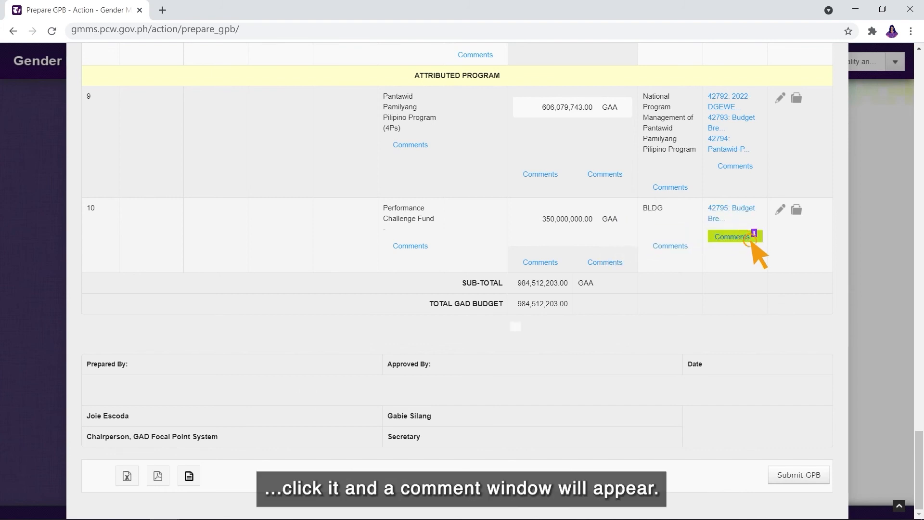
{"action": "left_click", "coordinate": [746, 236]}
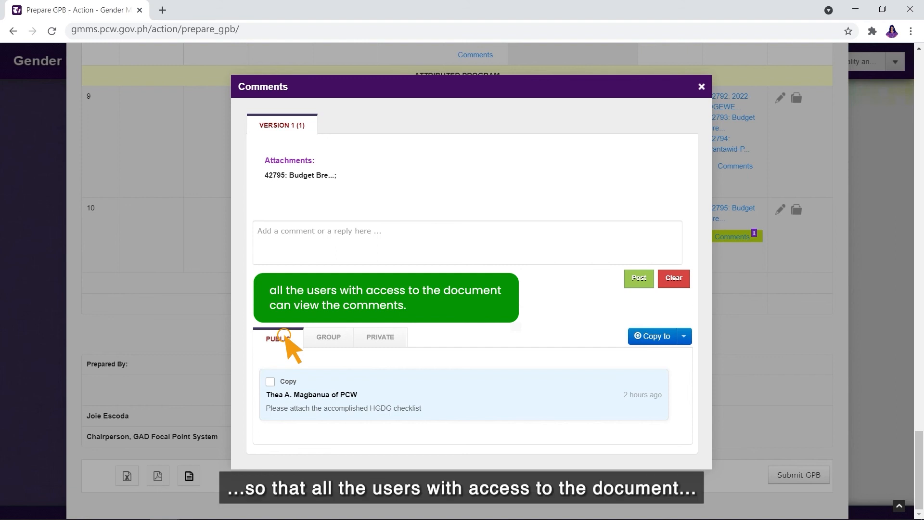
{"action": "left_click", "coordinate": [329, 339]}
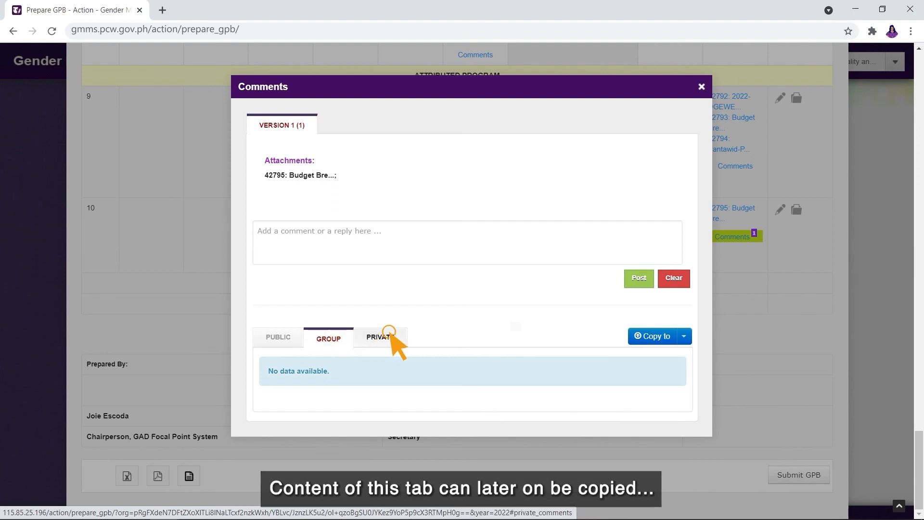
{"action": "left_click", "coordinate": [389, 337]}
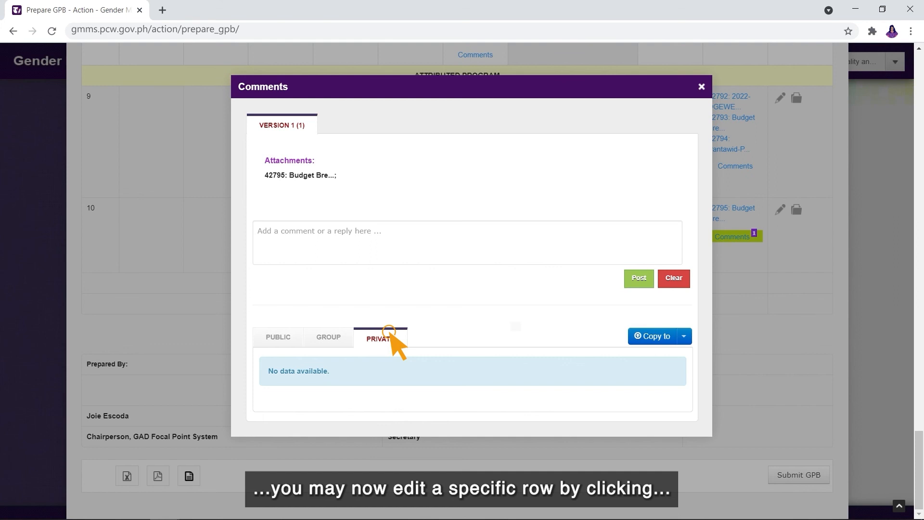
{"action": "left_click", "coordinate": [781, 211]}
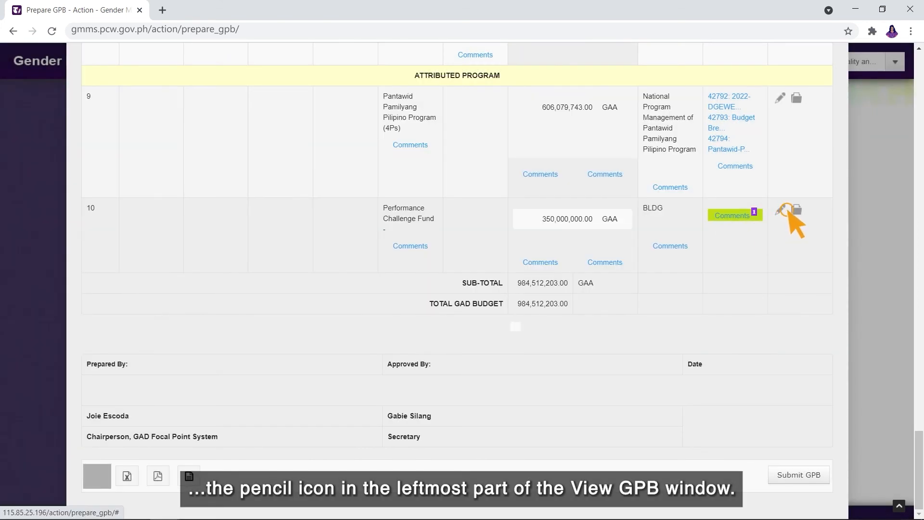
- Add 'Corresponding Score 7/20x100%35%(Php1,000,000,000)' to row 10's GAD Activity and save it
{"action": "left_click", "coordinate": [788, 213]}
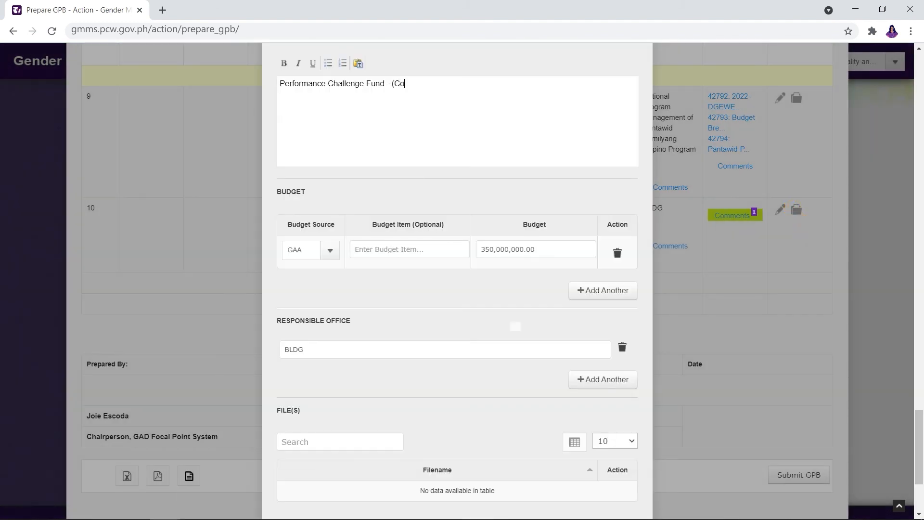
{"action": "type", "text": "rresponding Score 7/2"}
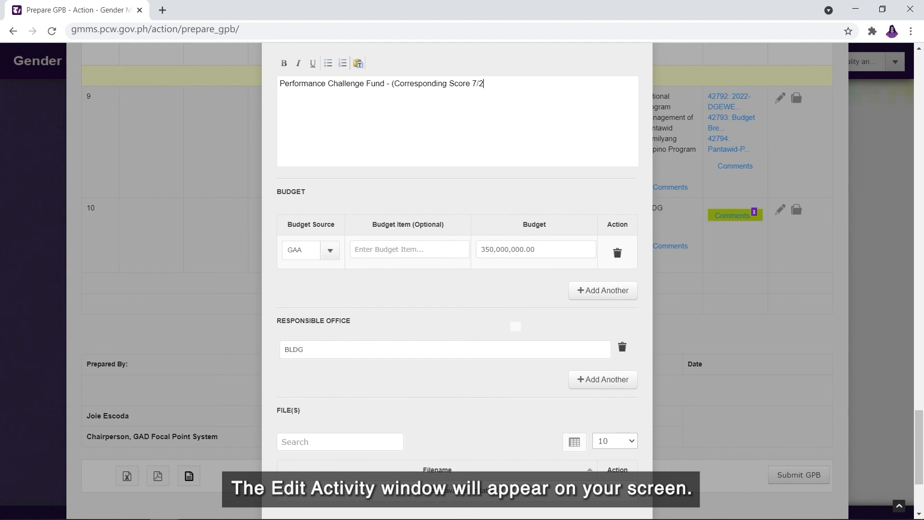
{"action": "type", "text": "0x100%35%("}
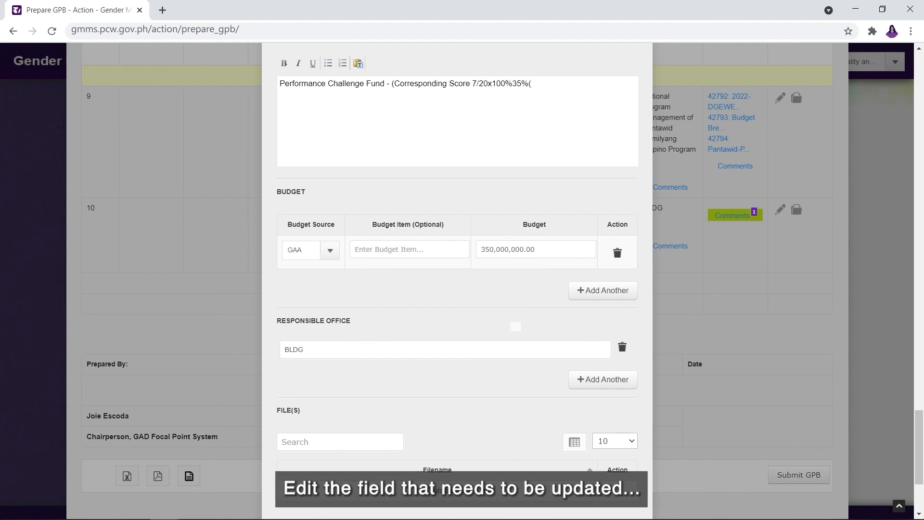
{"action": "type", "text": "Php1,000,000,000.00x0.35"}
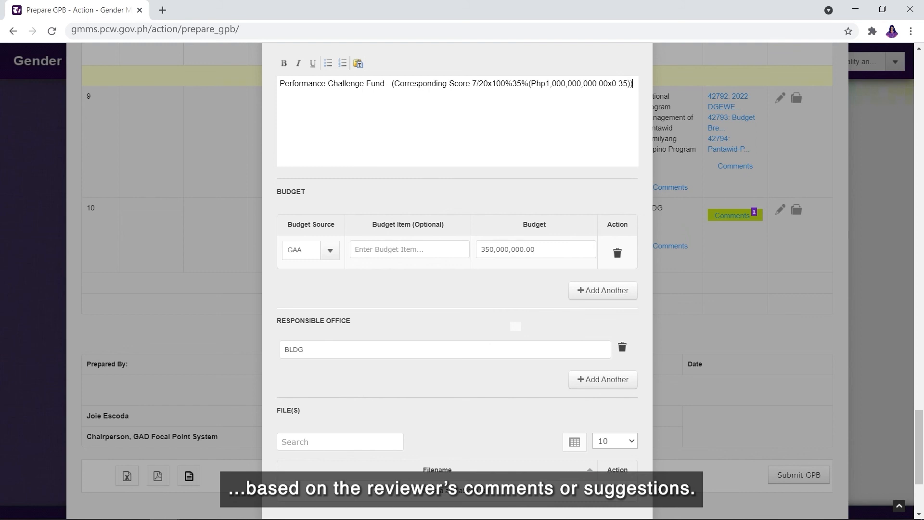
{"action": "scroll", "coordinate": [458, 288], "scroll_direction": "down", "scroll_amount": 3}
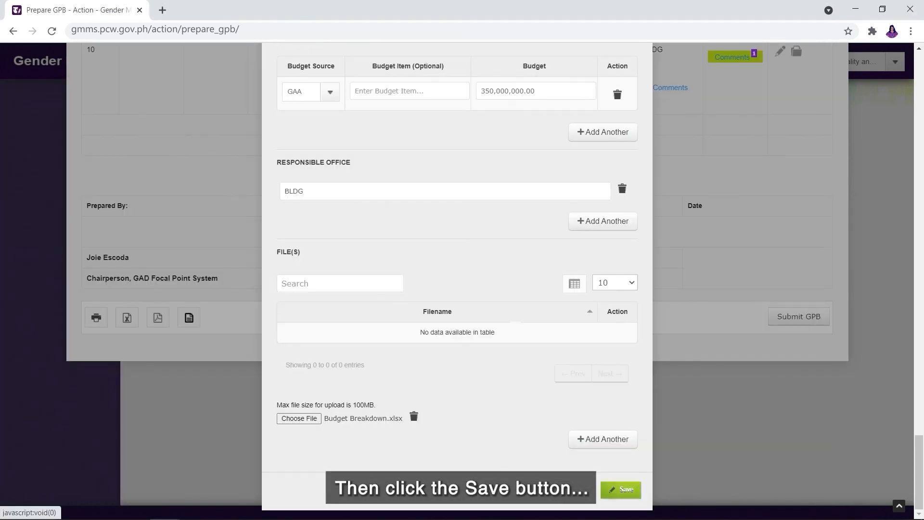
{"action": "left_click", "coordinate": [622, 489]}
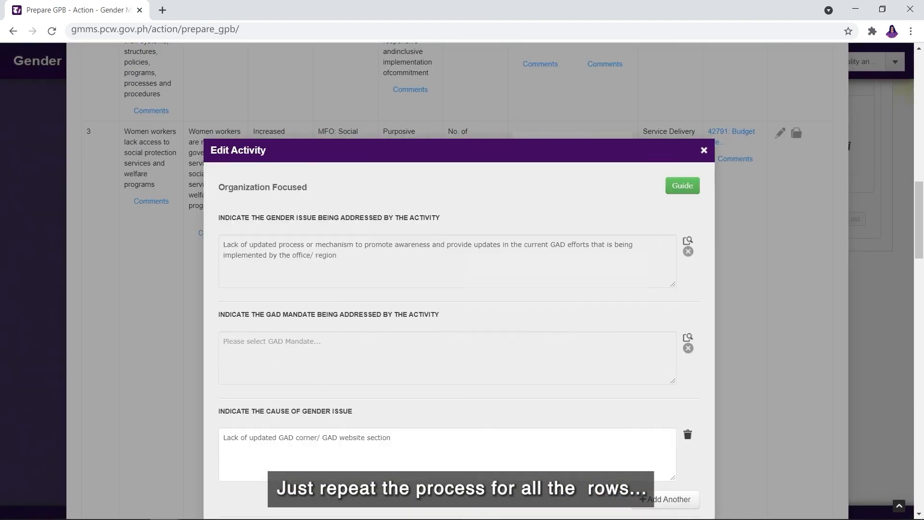
- Revise the next row's GAD Activity wording to end in 'l/Municipal' and begin submitting the GPB
{"action": "scroll", "coordinate": [459, 279], "scroll_direction": "down", "scroll_amount": 5}
{"action": "scroll", "coordinate": [459, 279], "scroll_direction": "down", "scroll_amount": 5}
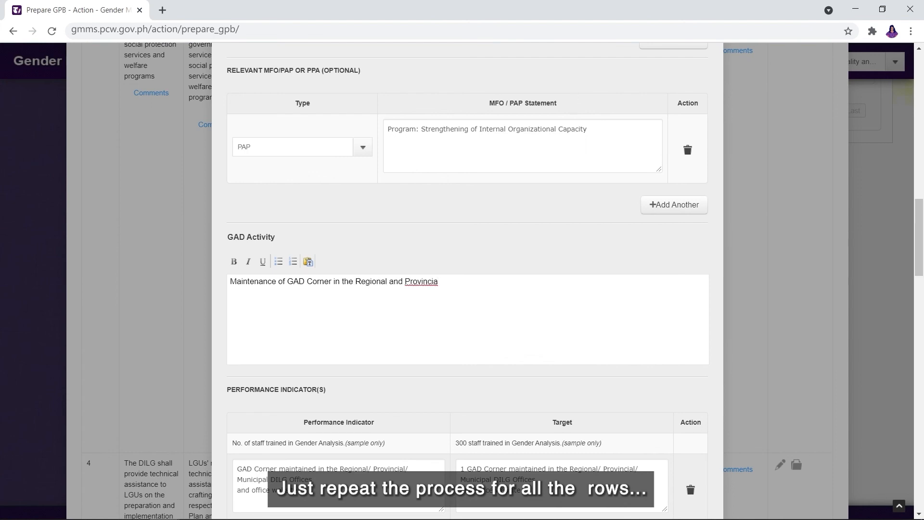
{"action": "type", "text": "l/Municipal"}
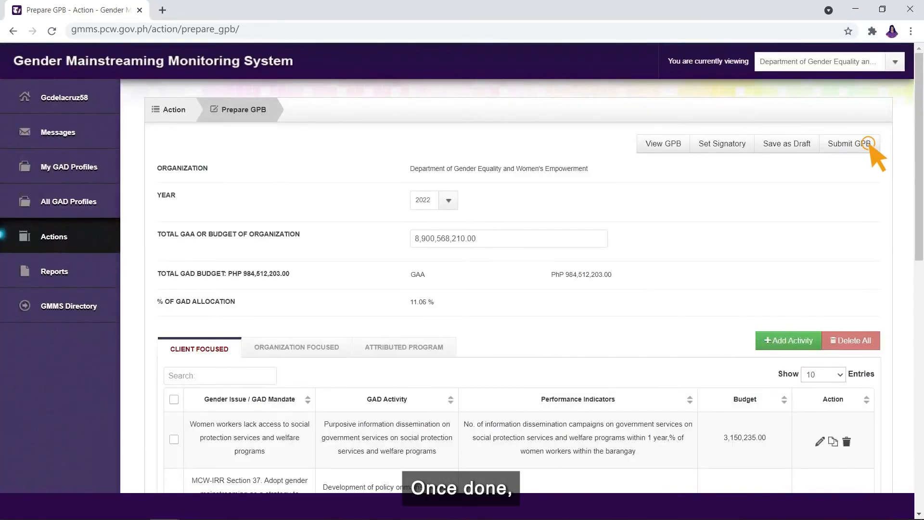
{"action": "left_click", "coordinate": [869, 145]}
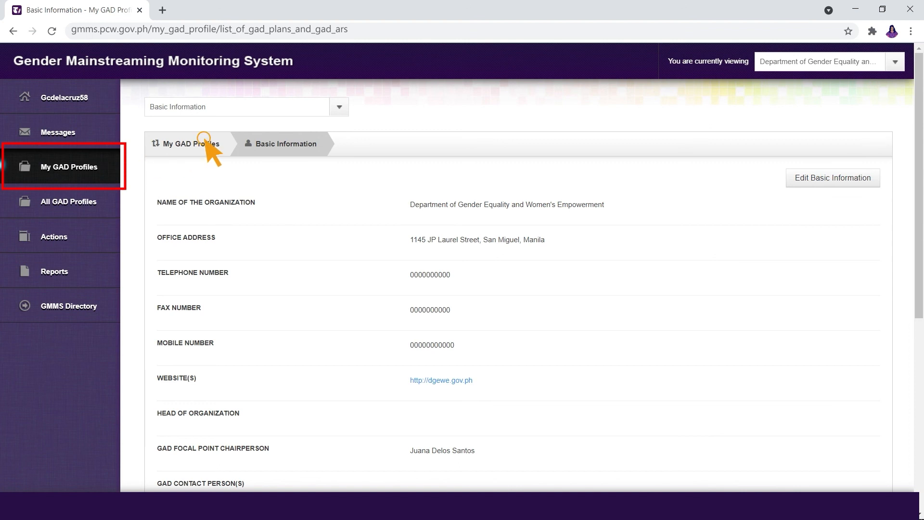
- Show the List of GAD Plans and GAD ARs and view the endorsed 2022 GPB
{"action": "left_click", "coordinate": [299, 114]}
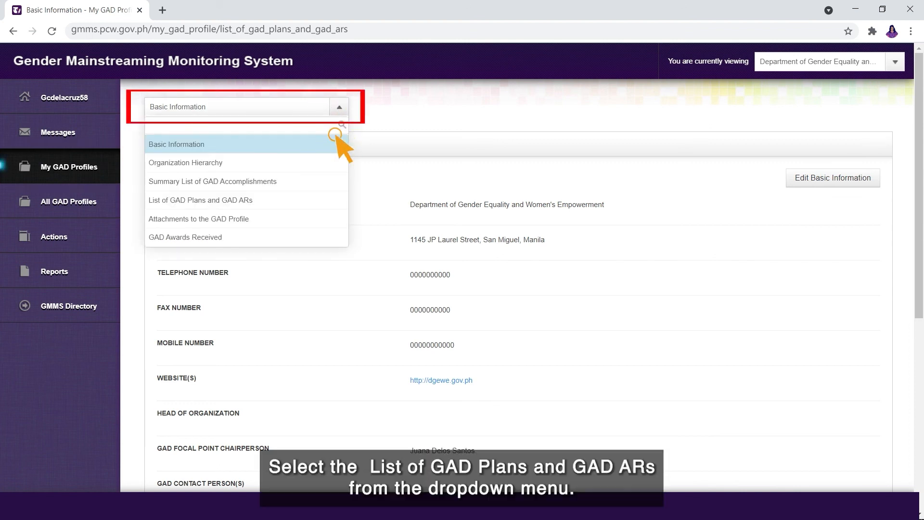
{"action": "left_click", "coordinate": [277, 201]}
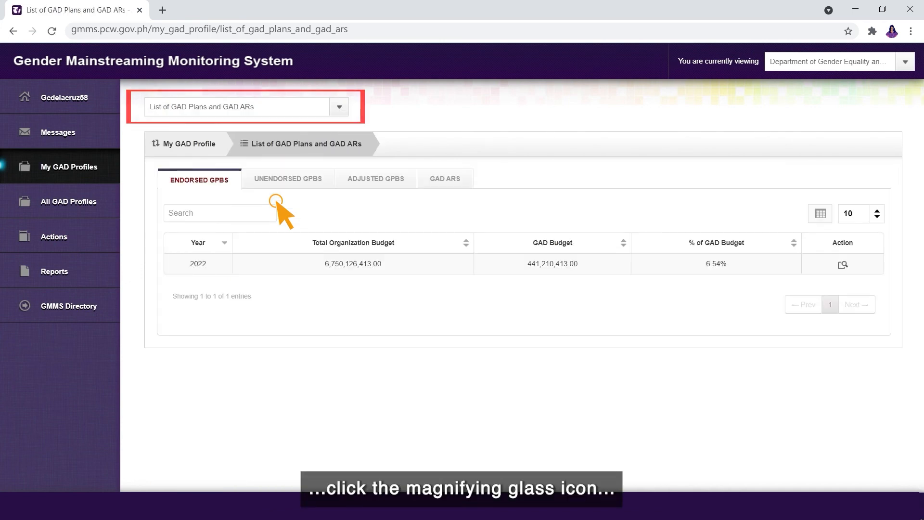
{"action": "left_click", "coordinate": [843, 265]}
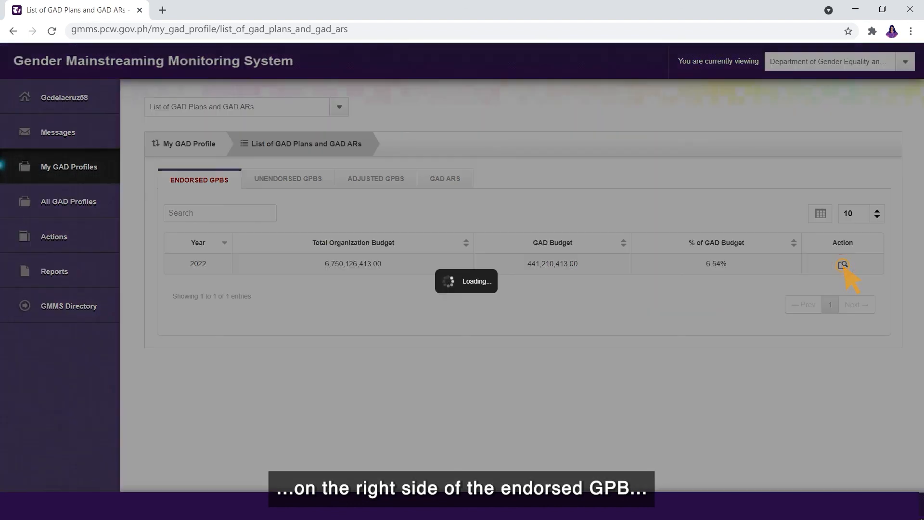